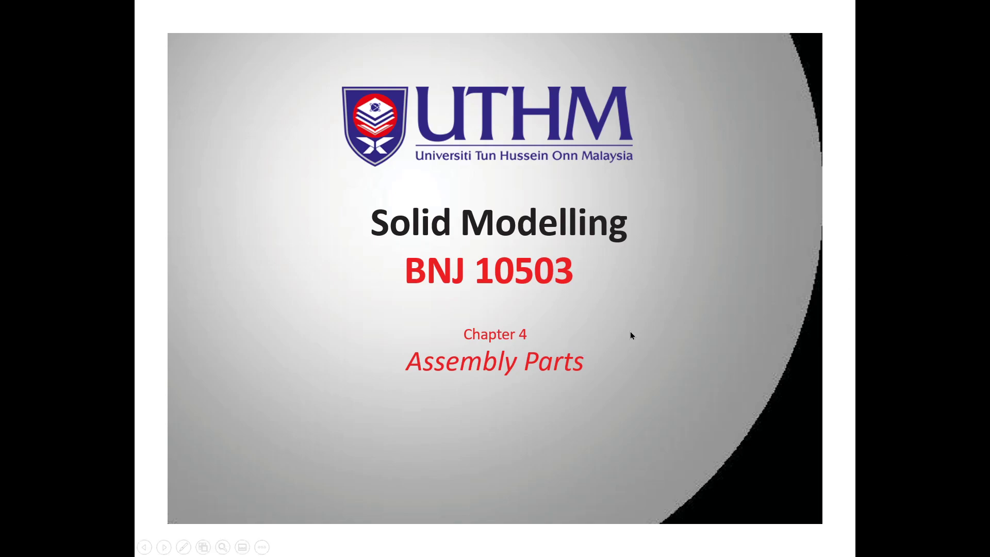
- End the Assembly Parts slideshow in PowerPoint
{"action": "key", "text": "Escape"}
- Close PowerPoint and open SOLIDWORKS Tutorials from Welcome to SOLIDWORKS > Learn
{"action": "left_click", "coordinate": [977, 7]}
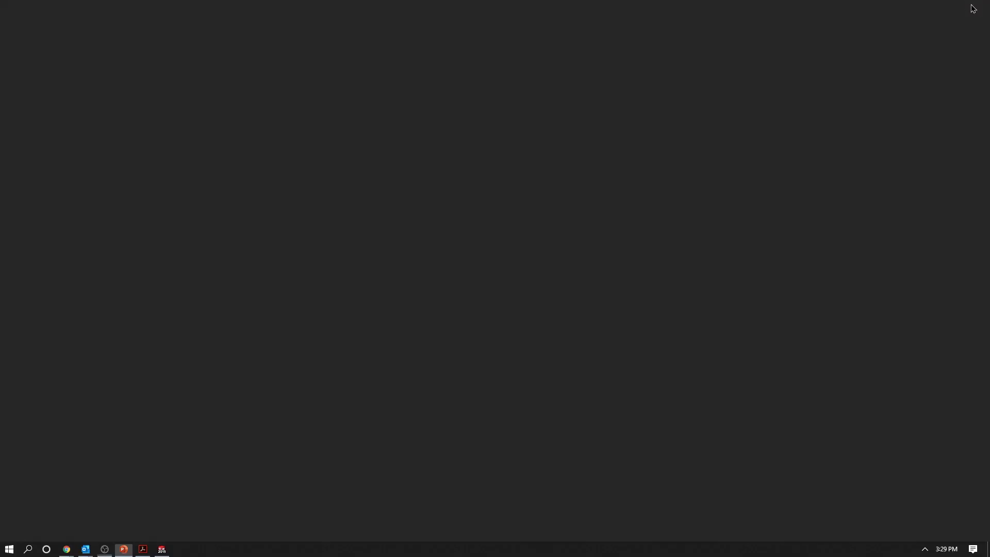
{"action": "left_click", "coordinate": [143, 547]}
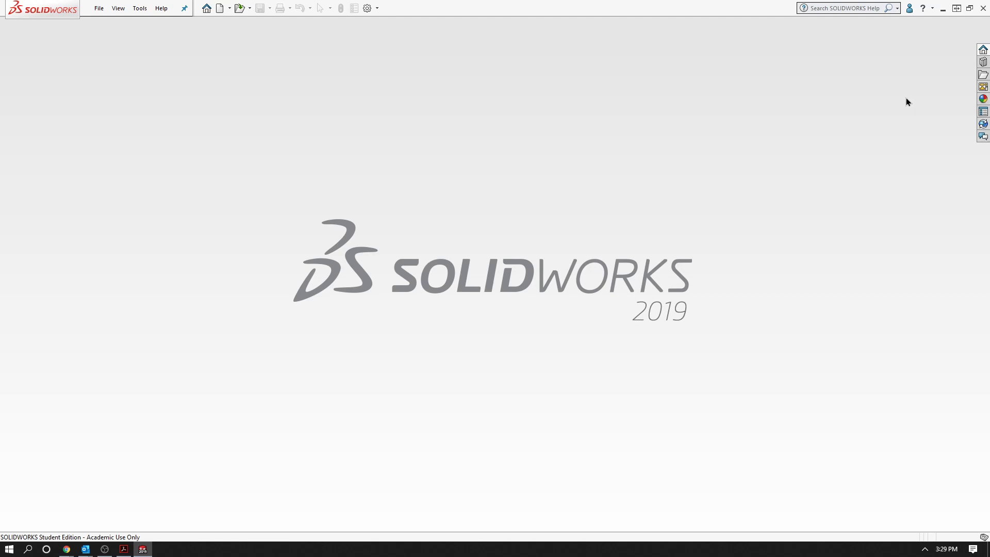
{"action": "left_click", "coordinate": [985, 53]}
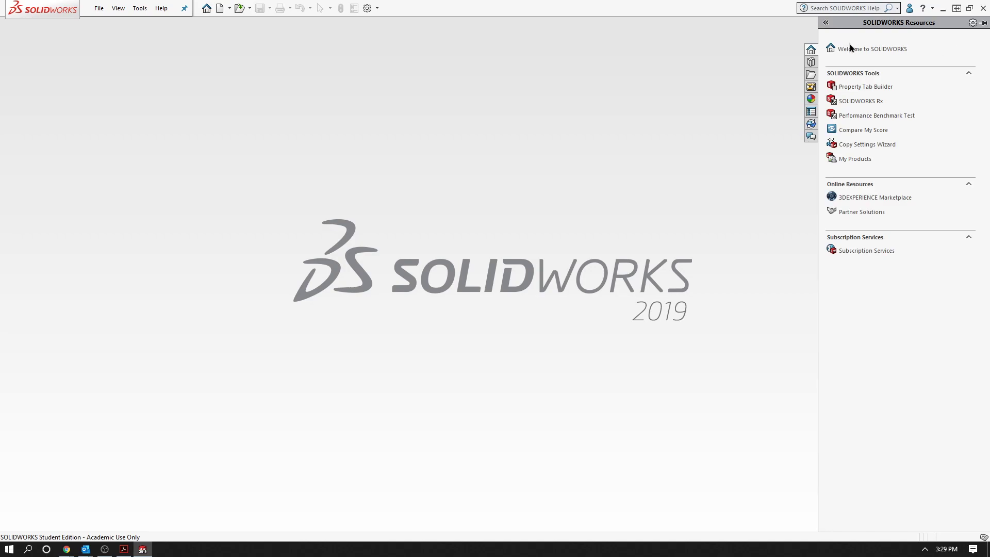
{"action": "left_click", "coordinate": [862, 51]}
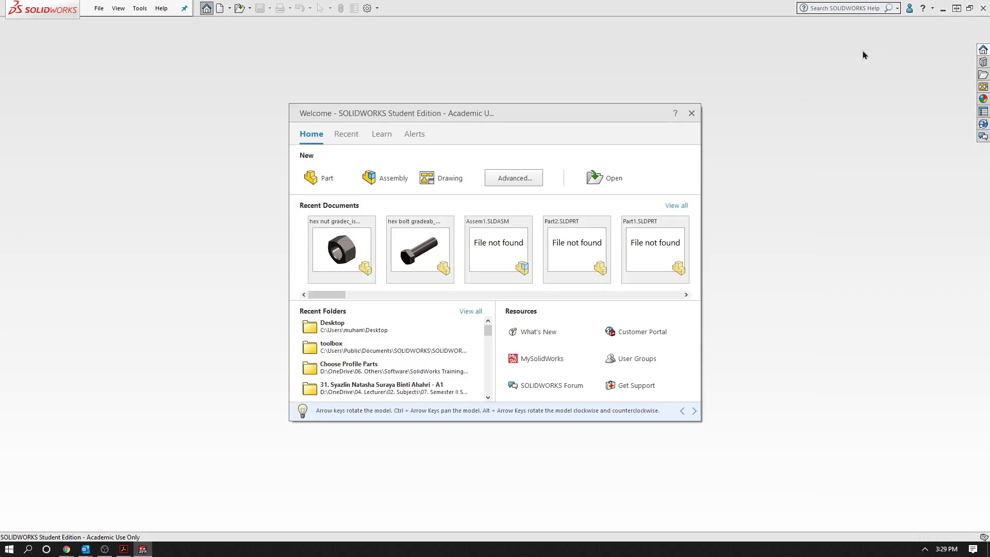
{"action": "left_click", "coordinate": [385, 135]}
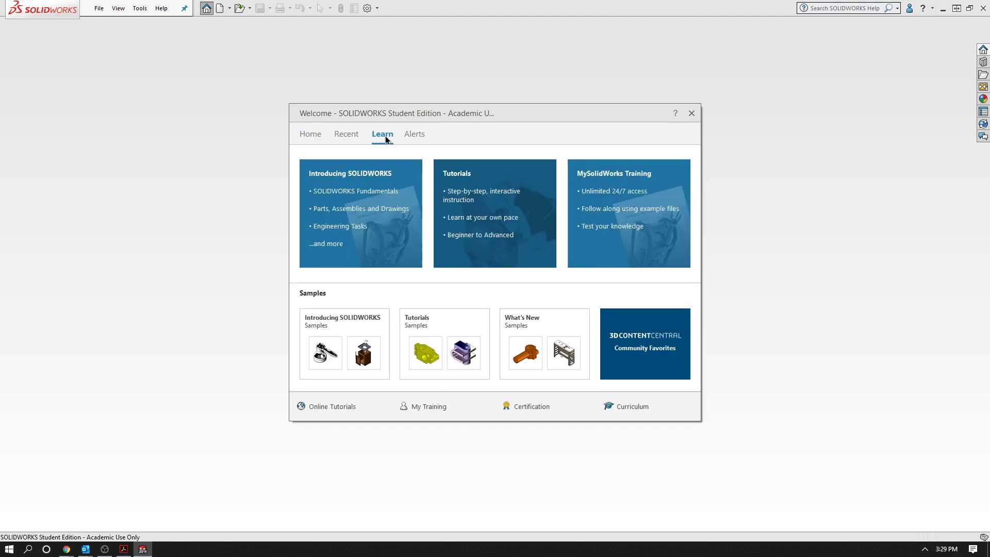
{"action": "left_click", "coordinate": [465, 175]}
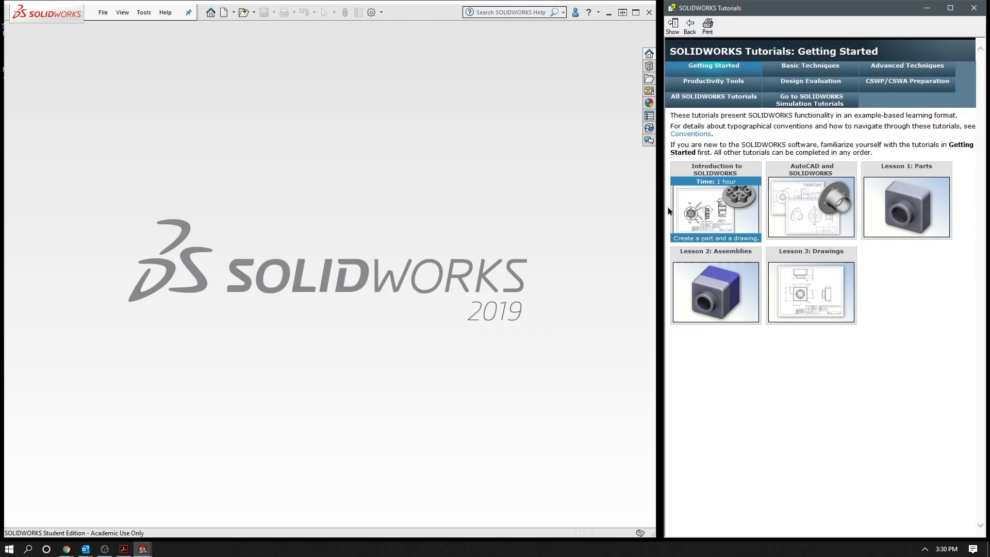
- Show the SOLIDWORKS Toolbox tutorial page under Basic Techniques
{"action": "left_click_drag", "start_coordinate": [657, 210], "coordinate": [665, 209]}
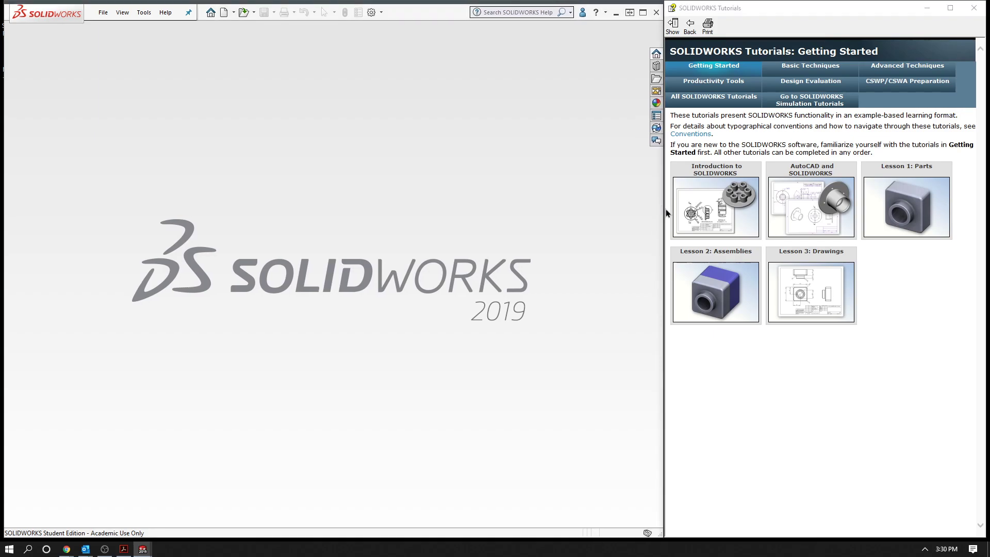
{"action": "left_click", "coordinate": [826, 69]}
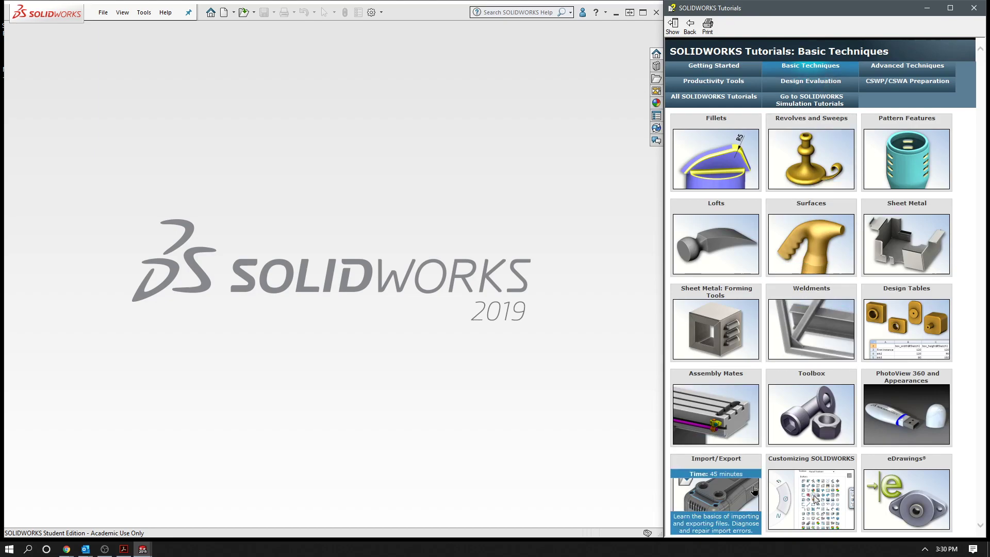
{"action": "mouse_move", "coordinate": [811, 414]}
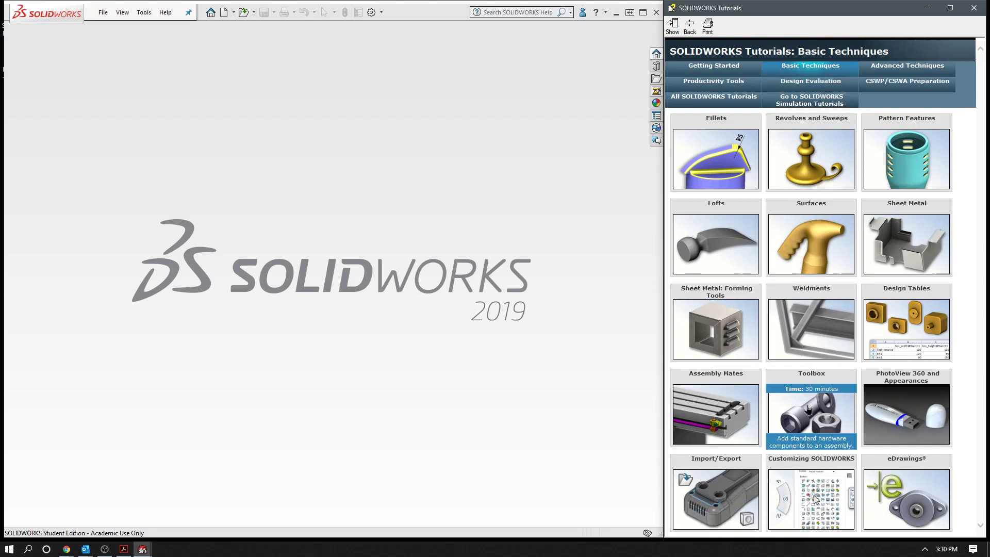
{"action": "left_click", "coordinate": [808, 413]}
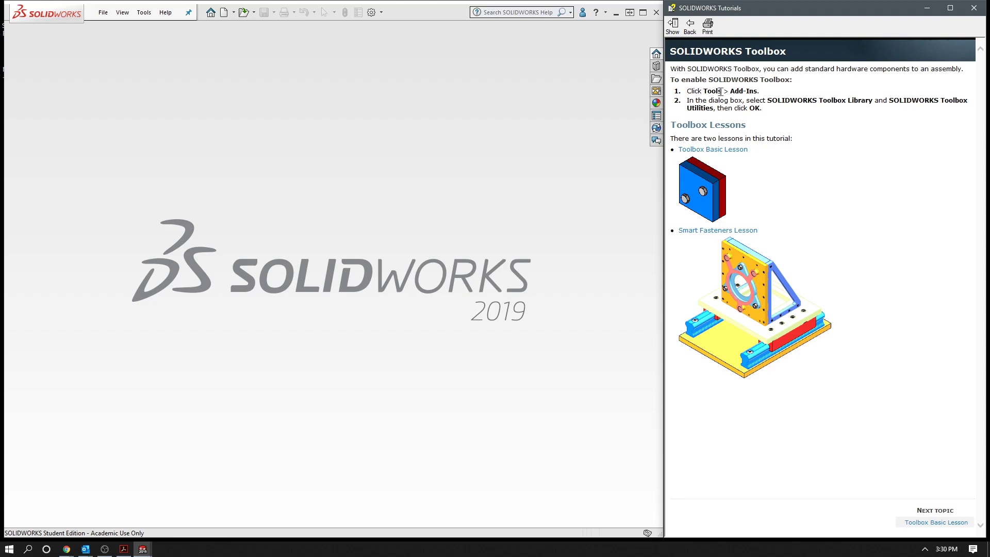
{"action": "left_click", "coordinate": [147, 13]}
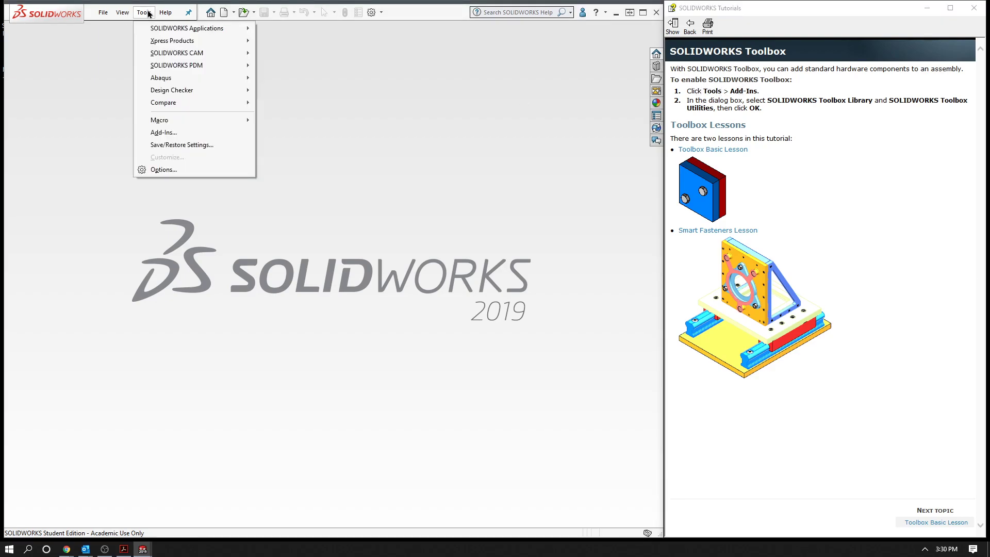
- Activate the Toolbox Library and Toolbox Utilities add-ins, both set to load at start-up
{"action": "left_click", "coordinate": [166, 131]}
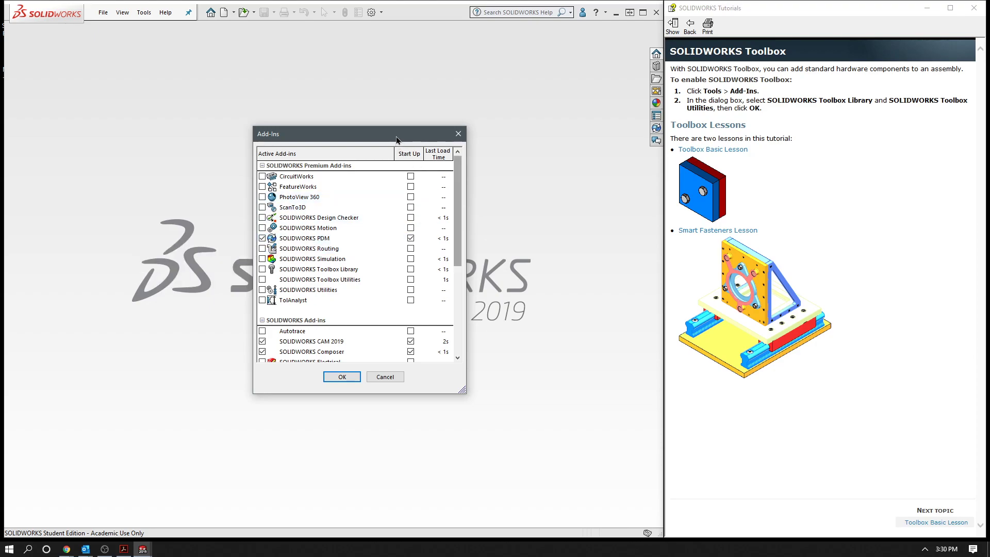
{"action": "left_click_drag", "start_coordinate": [395, 136], "coordinate": [414, 131]}
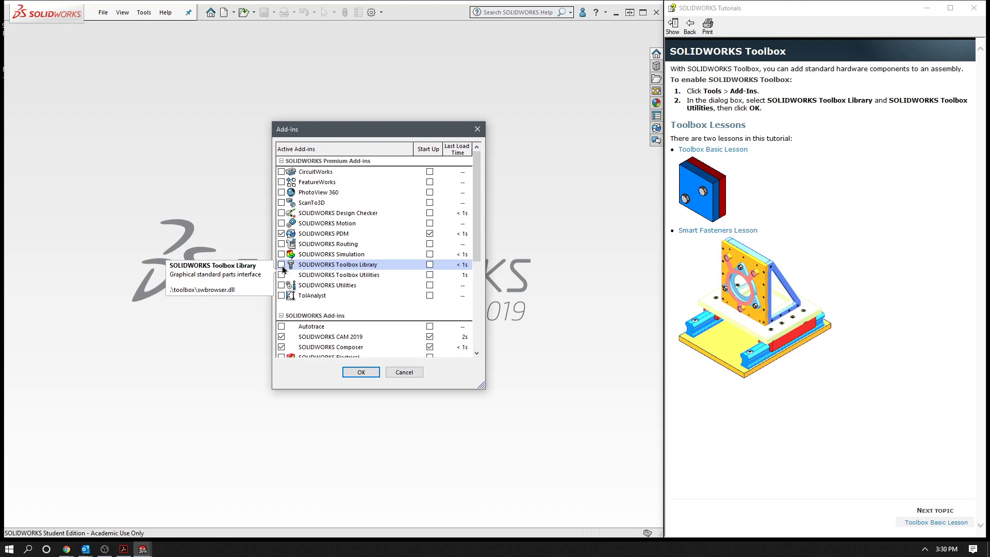
{"action": "left_click", "coordinate": [281, 265]}
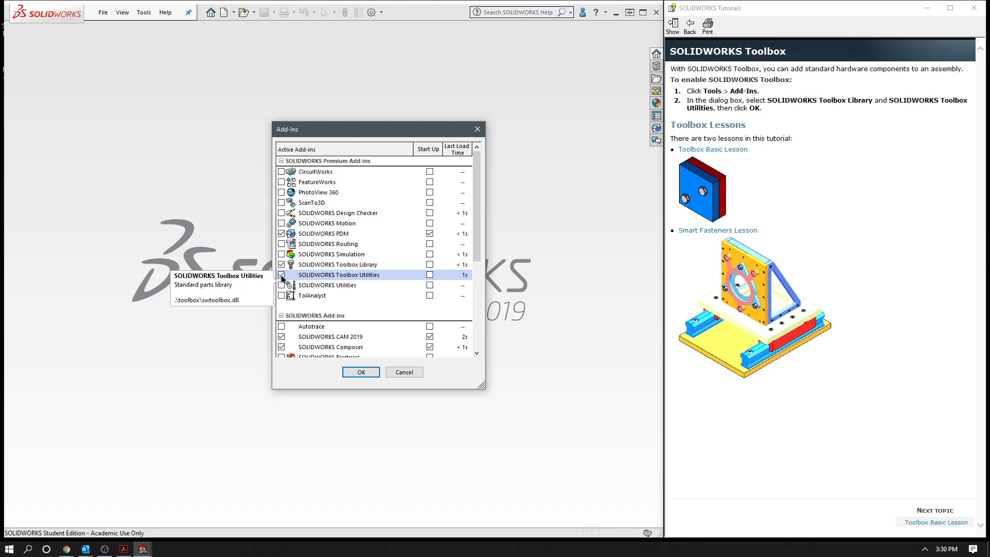
{"action": "left_click", "coordinate": [281, 275]}
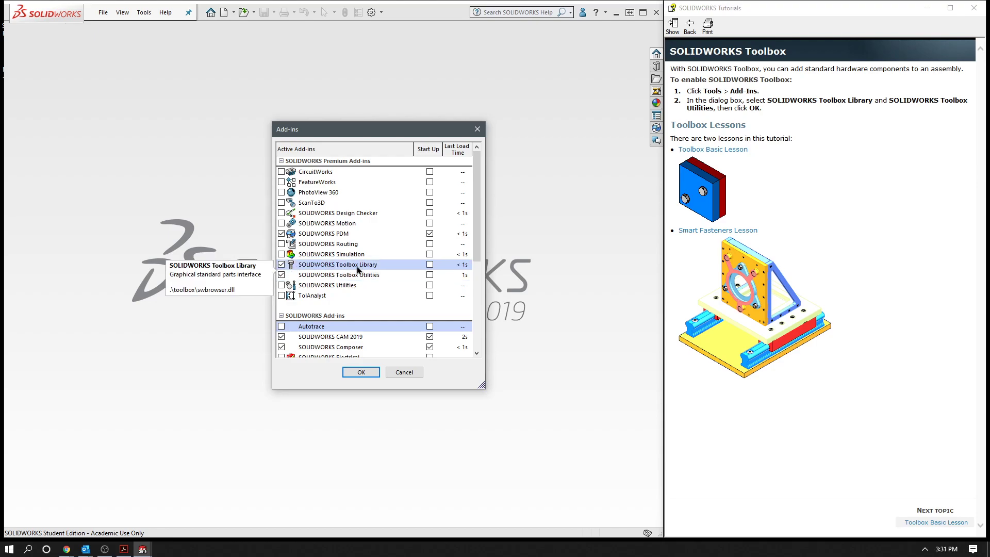
{"action": "left_click", "coordinate": [430, 265]}
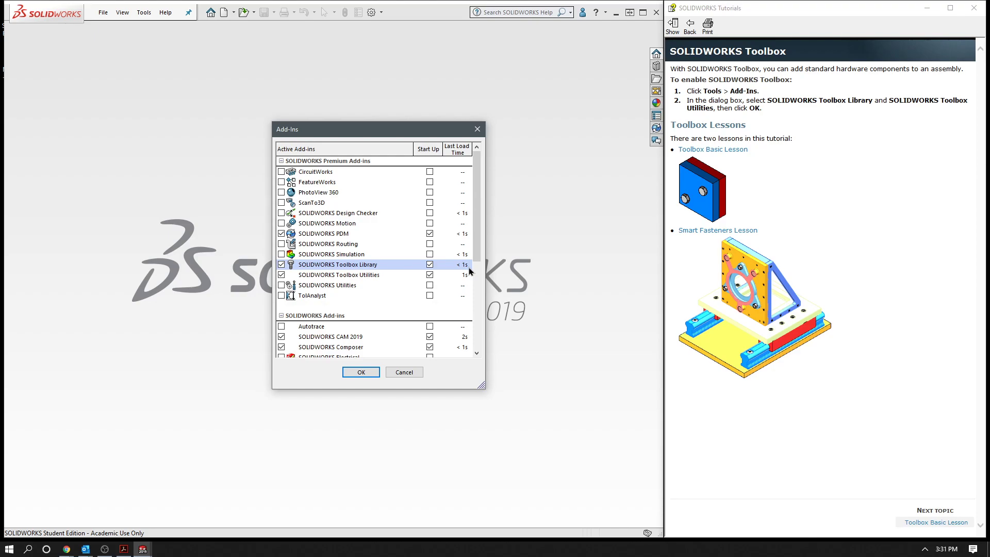
{"action": "left_click", "coordinate": [363, 370]}
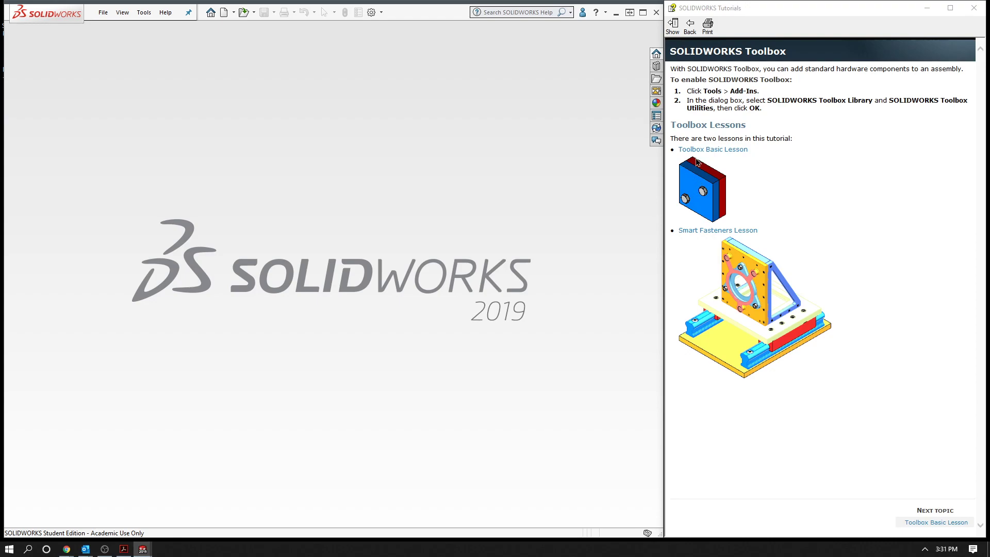
- Go from the Toolbox Basic Lesson to its Creating a Part page
{"action": "left_click", "coordinate": [722, 150]}
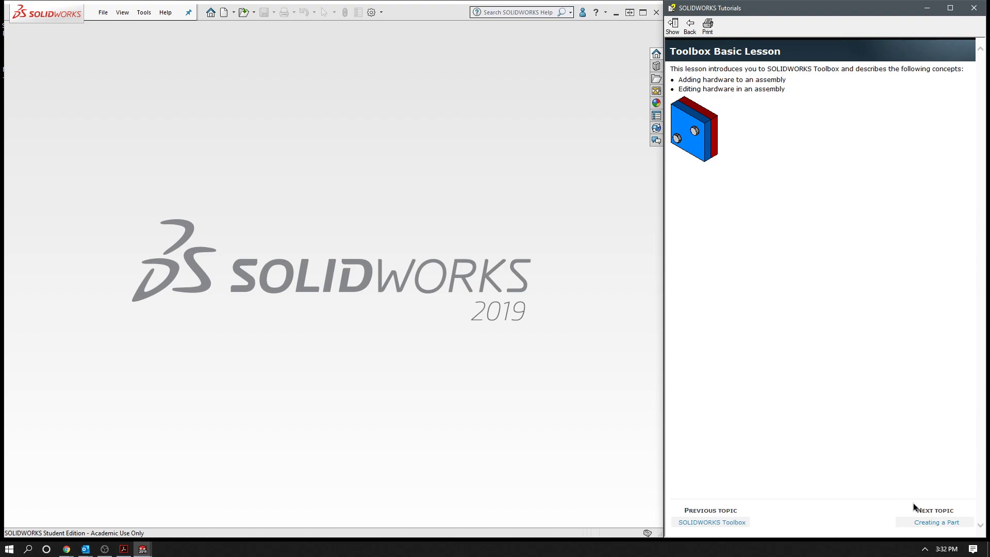
{"action": "left_click", "coordinate": [934, 523]}
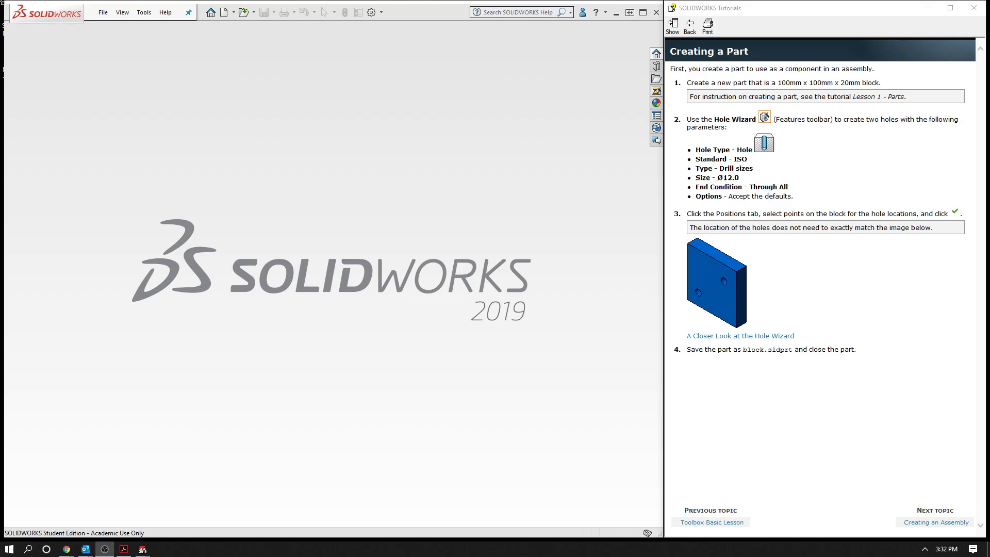
- Start a new part document, Part1, noting the 100mm x 100mm x 20mm block size
{"action": "left_click", "coordinate": [224, 14]}
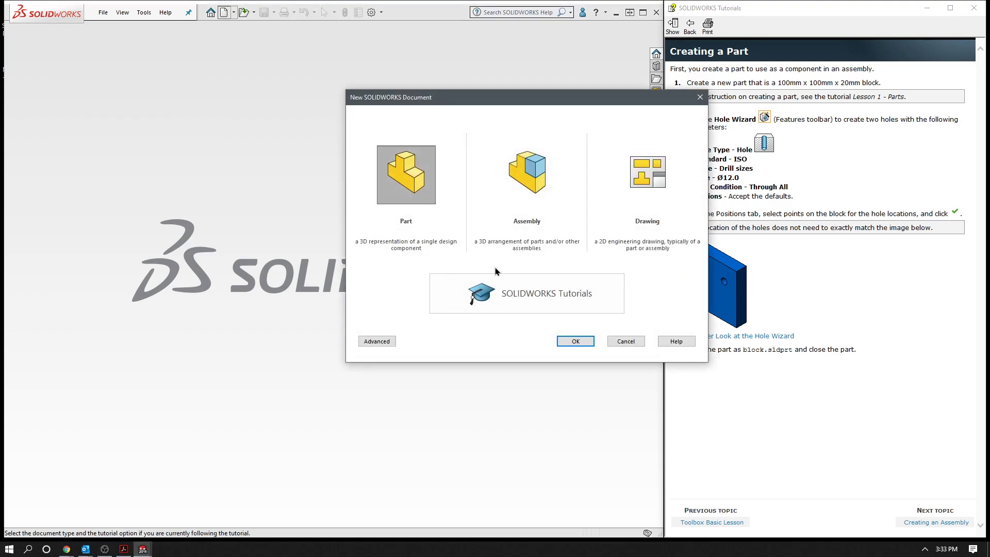
{"action": "left_click", "coordinate": [567, 343]}
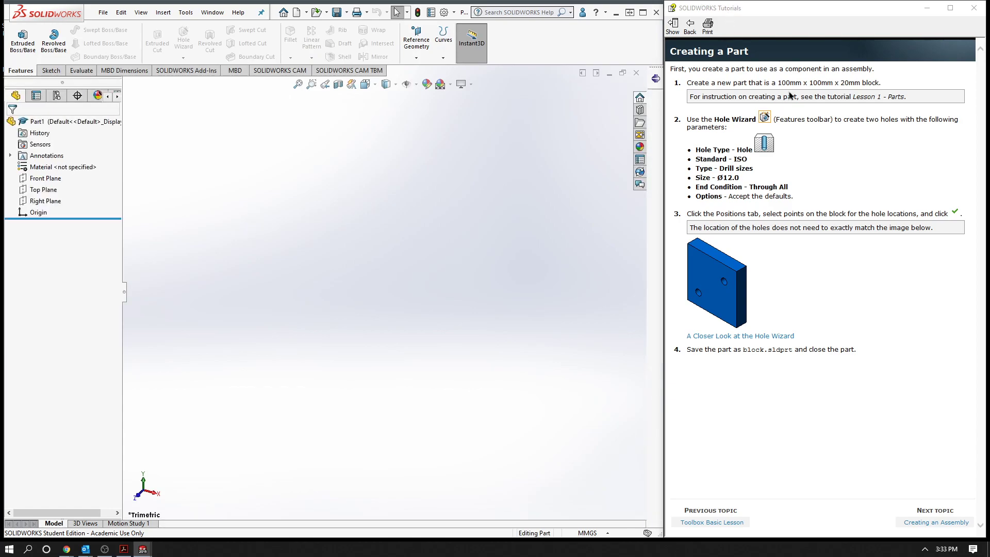
{"action": "left_click_drag", "start_coordinate": [777, 83], "coordinate": [869, 81]}
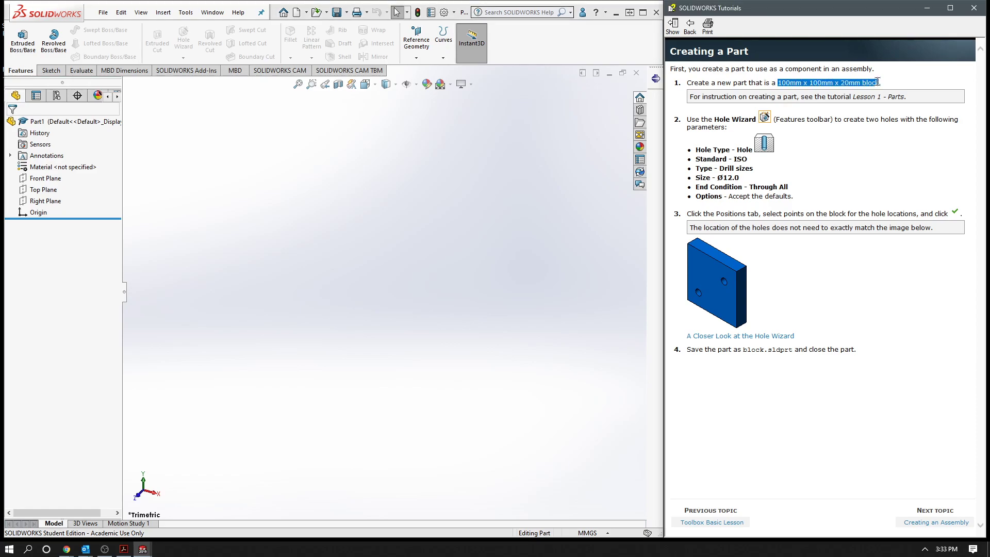
{"action": "left_click_drag", "start_coordinate": [880, 81], "coordinate": [882, 83]}
{"action": "left_click", "coordinate": [287, 243]}
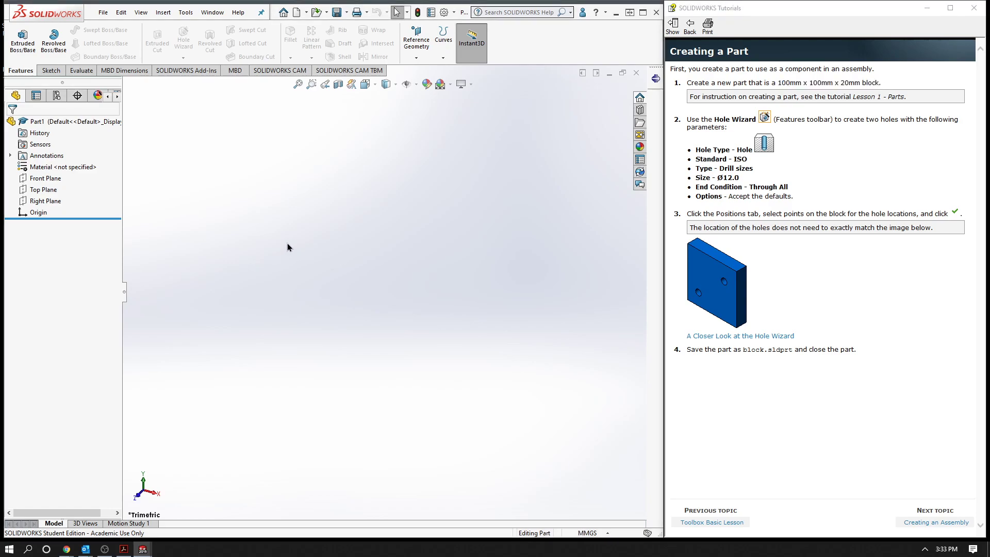
{"action": "left_click", "coordinate": [51, 72]}
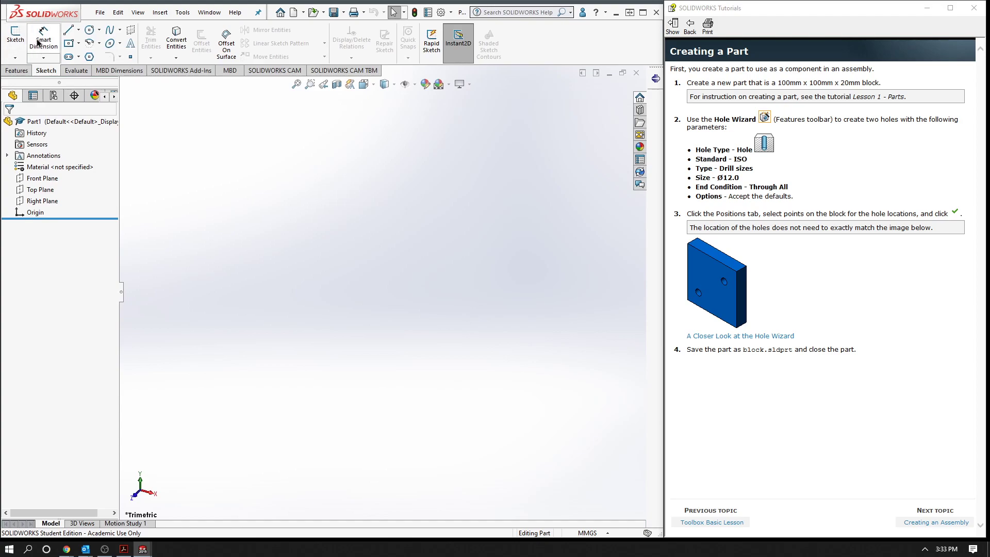
- Sketch a center rectangle on the Front Plane, centred at the origin
{"action": "left_click", "coordinate": [18, 35]}
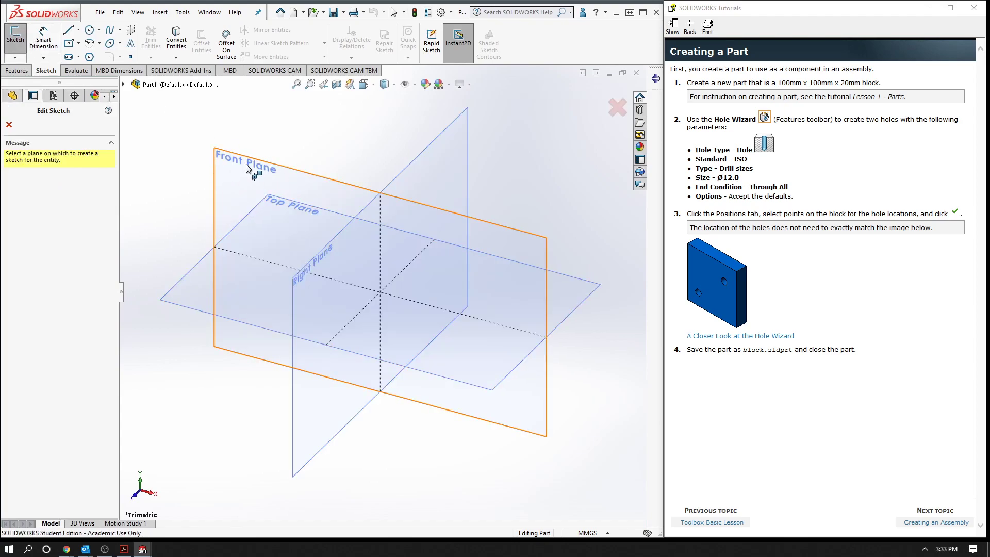
{"action": "left_click", "coordinate": [247, 167]}
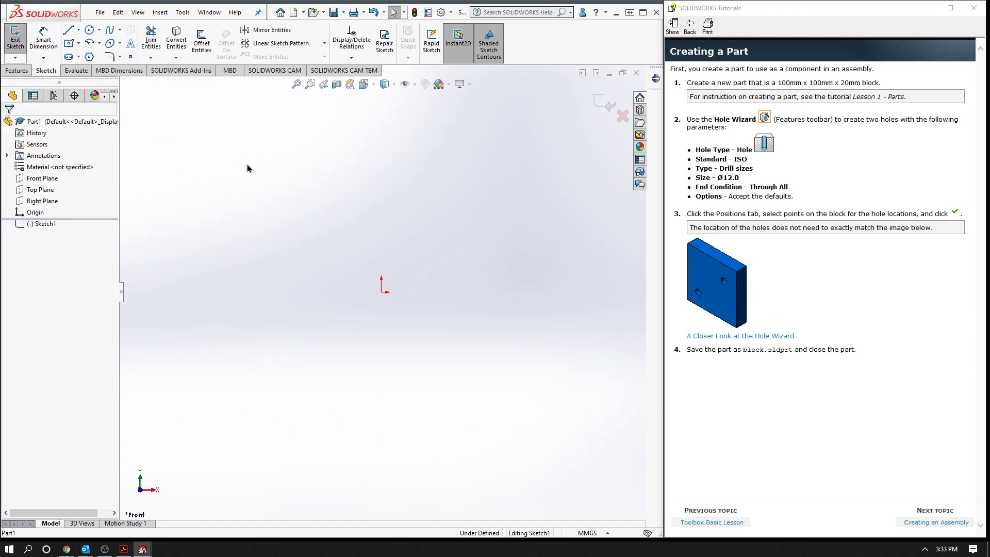
{"action": "left_click", "coordinate": [69, 44]}
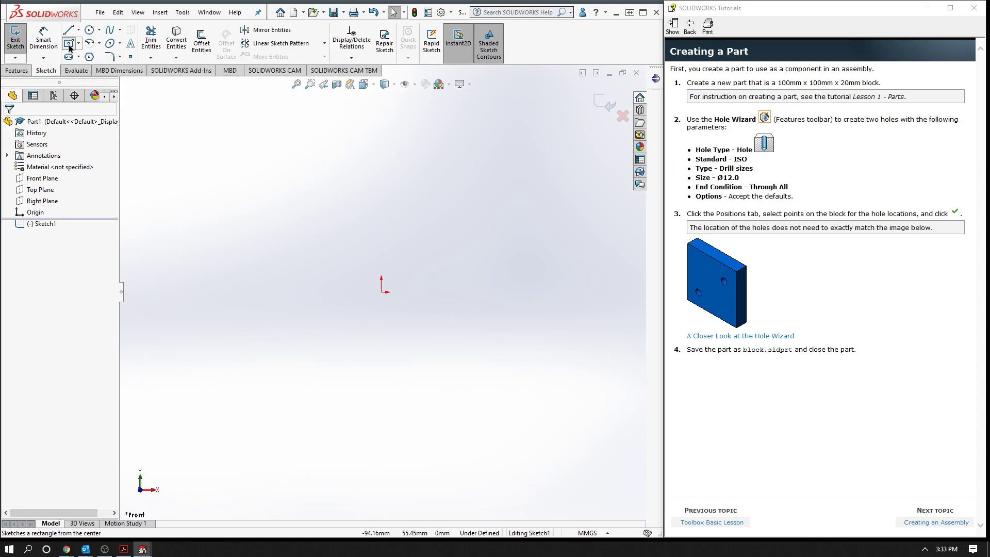
{"action": "left_click", "coordinate": [381, 292]}
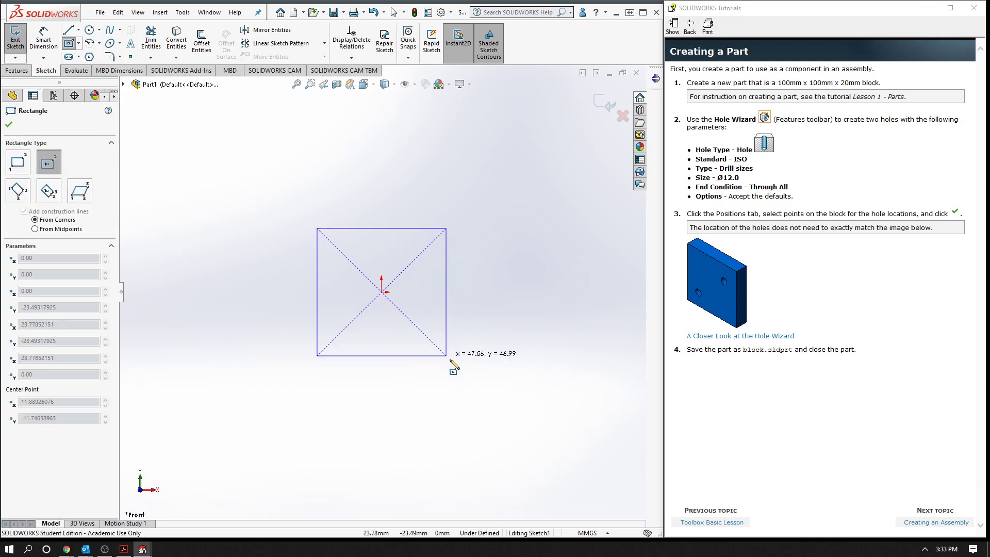
{"action": "left_click", "coordinate": [502, 382]}
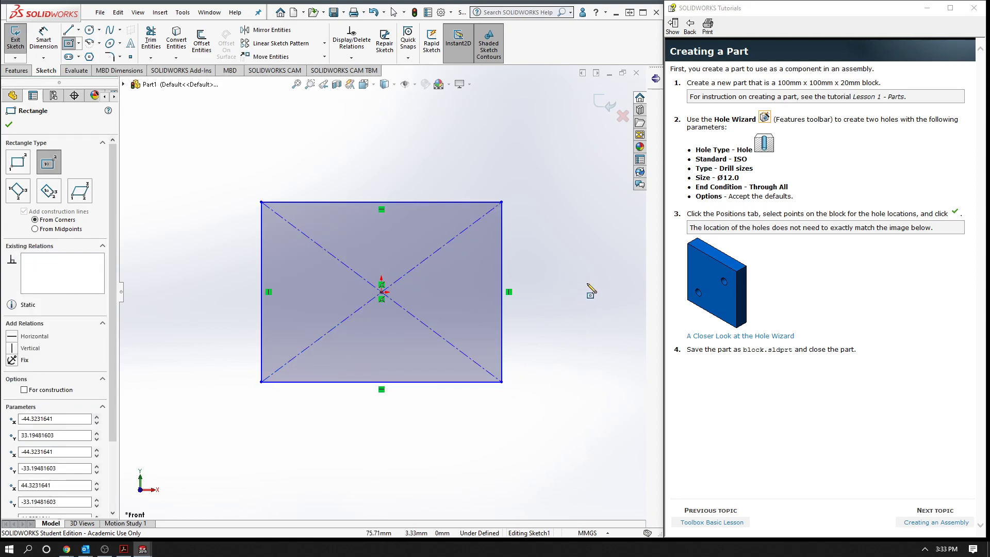
- Dimension the rectangle 100 mm wide and 100 mm tall
{"action": "key", "text": "d"}
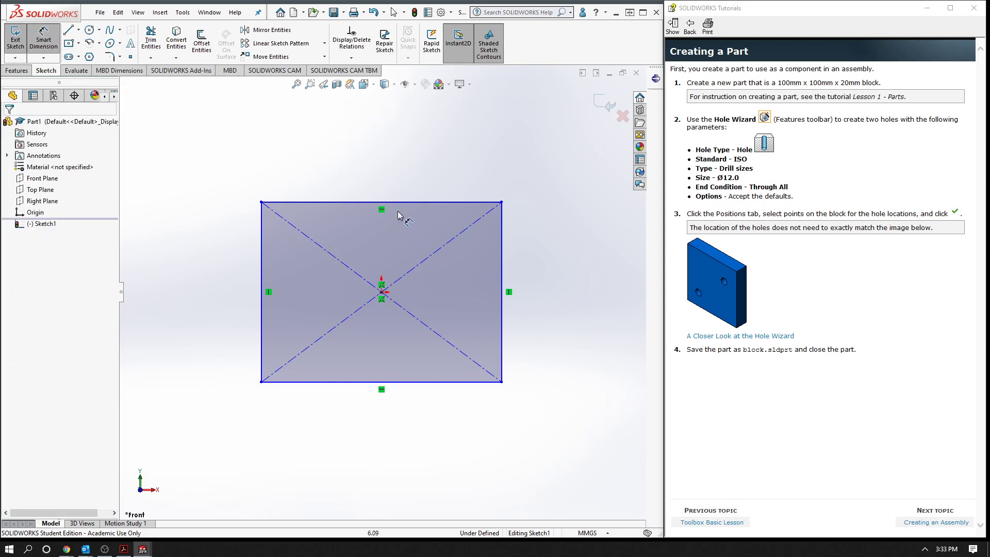
{"action": "left_click", "coordinate": [390, 203]}
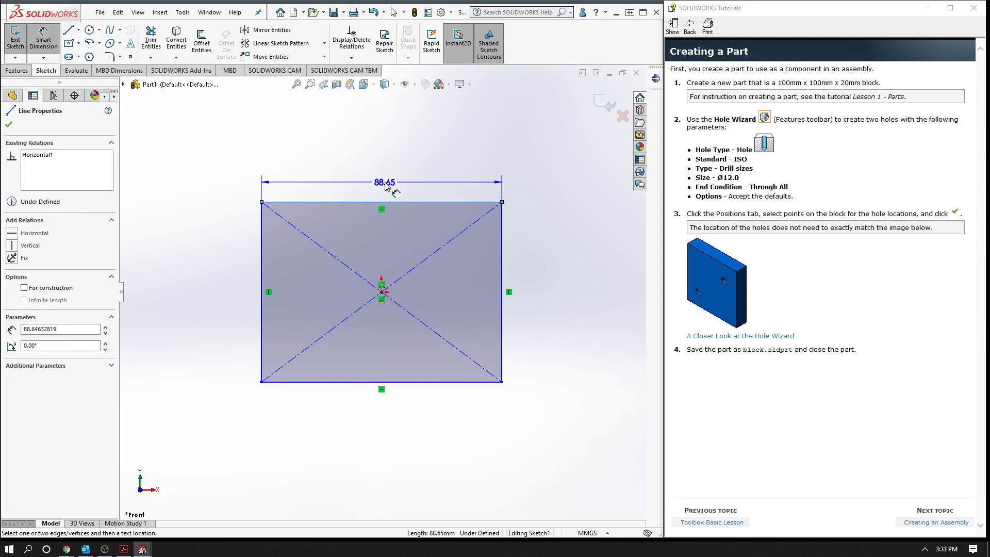
{"action": "left_click", "coordinate": [385, 187]}
{"action": "type", "text": "1"}
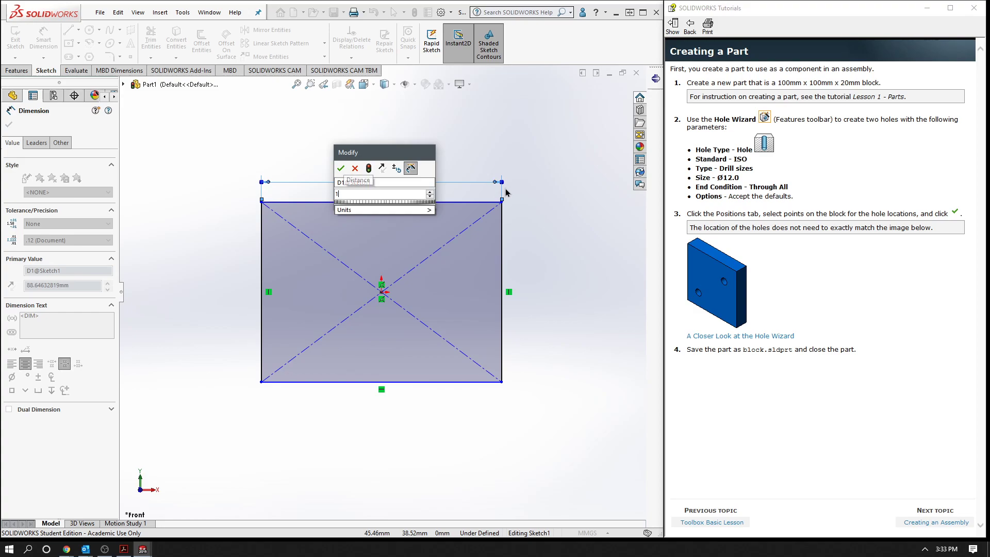
{"action": "type", "text": "00"}
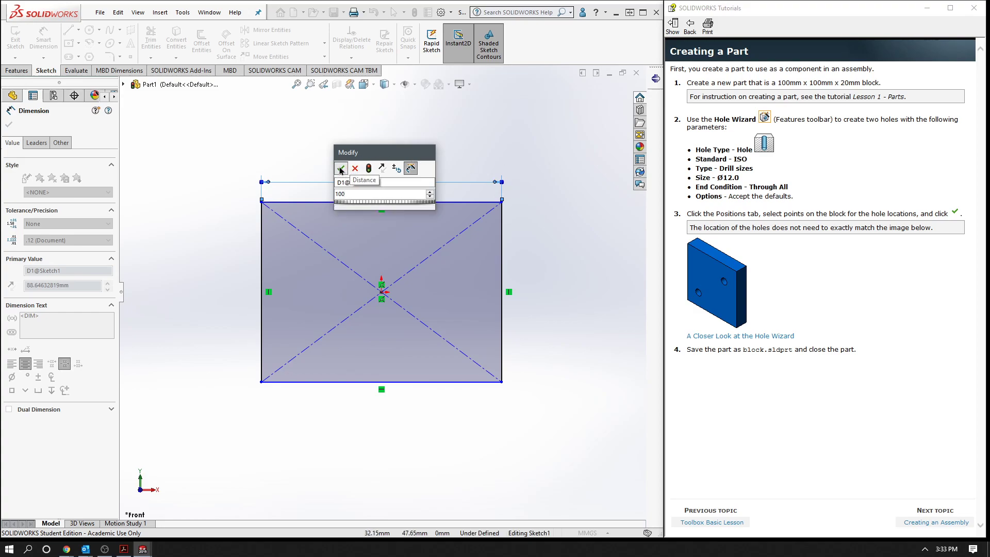
{"action": "left_click", "coordinate": [340, 169]}
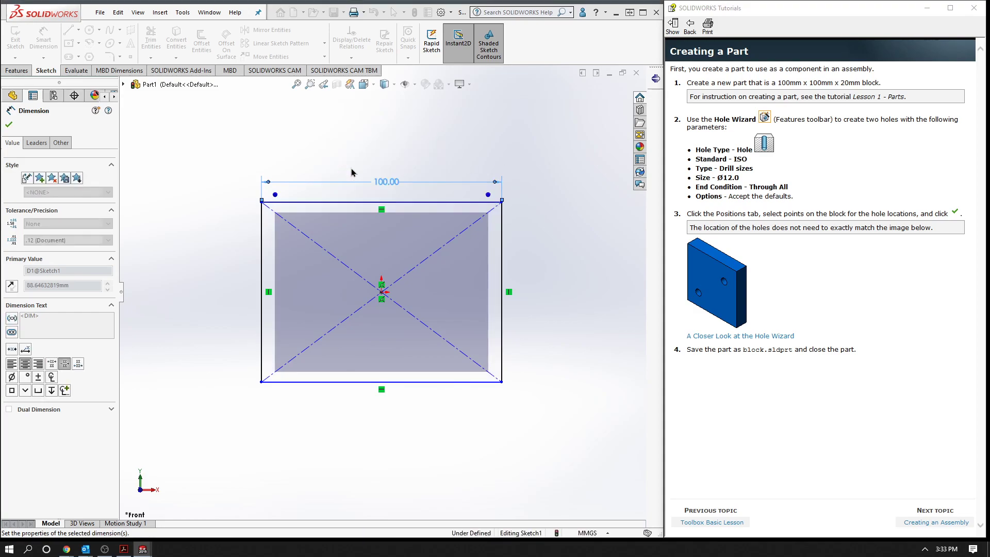
{"action": "left_click", "coordinate": [513, 281]}
{"action": "left_click", "coordinate": [531, 292]}
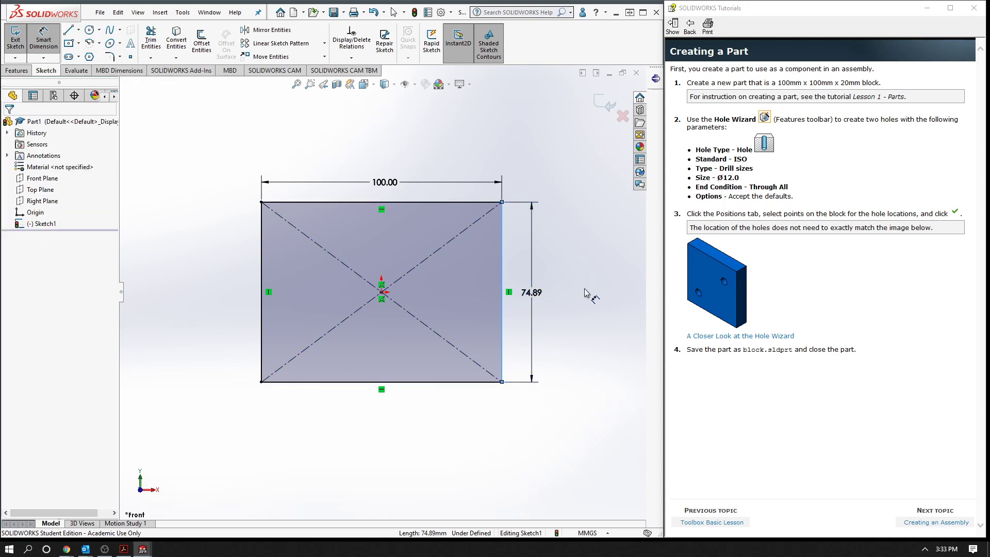
{"action": "type", "text": "100"}
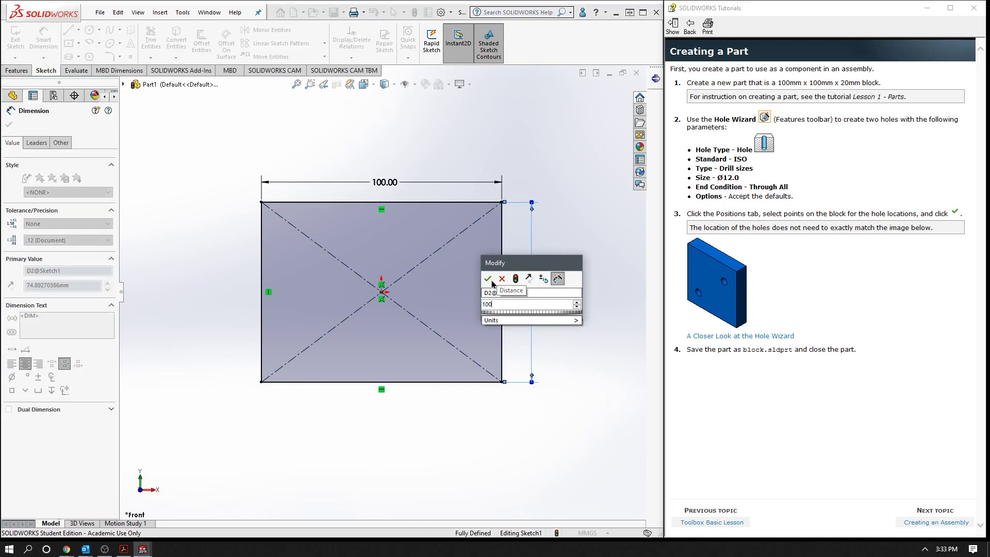
{"action": "left_click", "coordinate": [488, 280]}
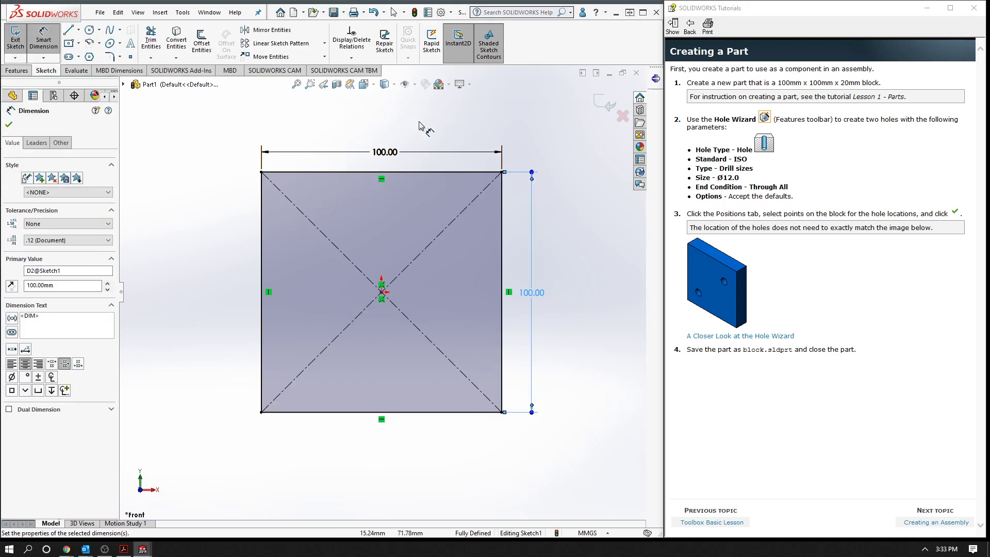
{"action": "left_click", "coordinate": [8, 124]}
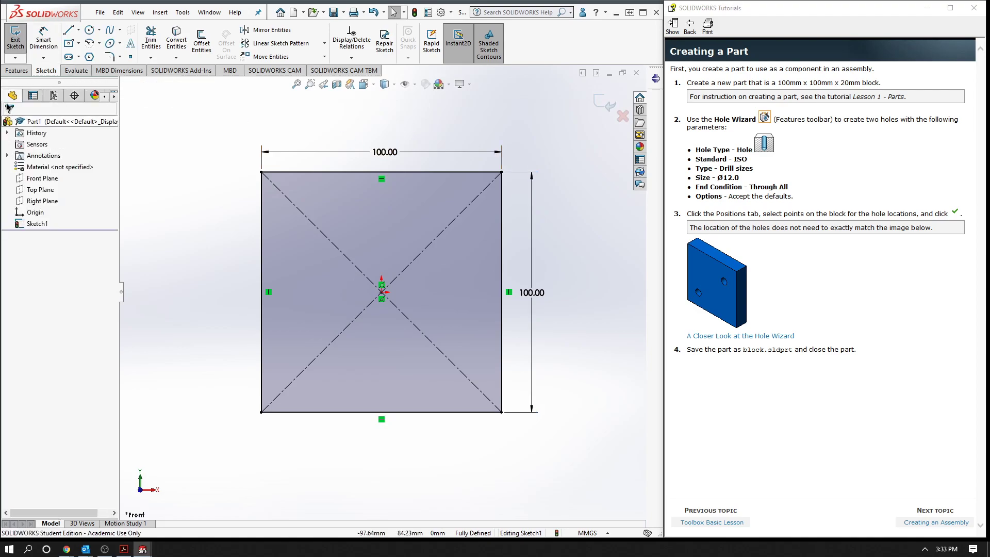
{"action": "left_click", "coordinate": [13, 71]}
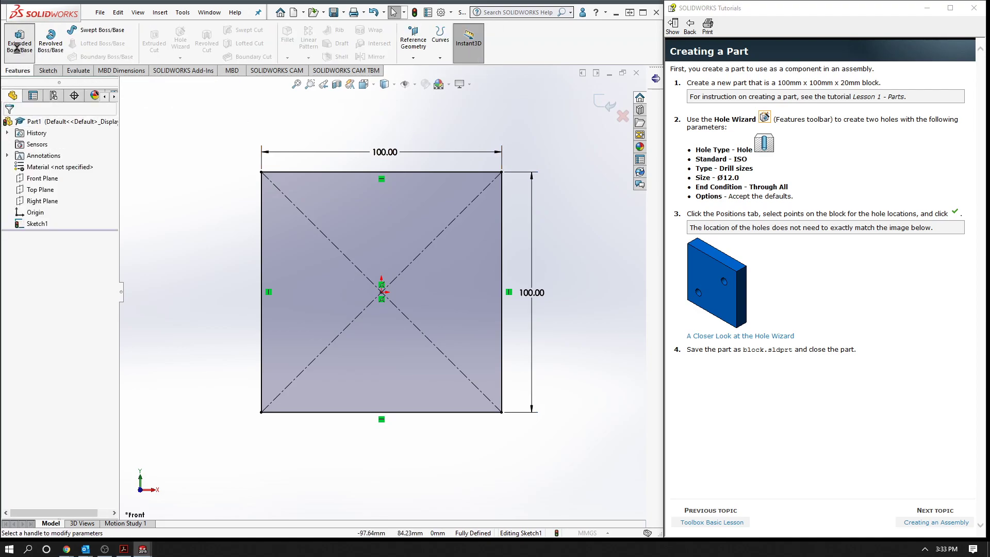
- Extrude the square 20 mm Blind into Boss-Extrude1 and zoom to fit
{"action": "left_click", "coordinate": [17, 47]}
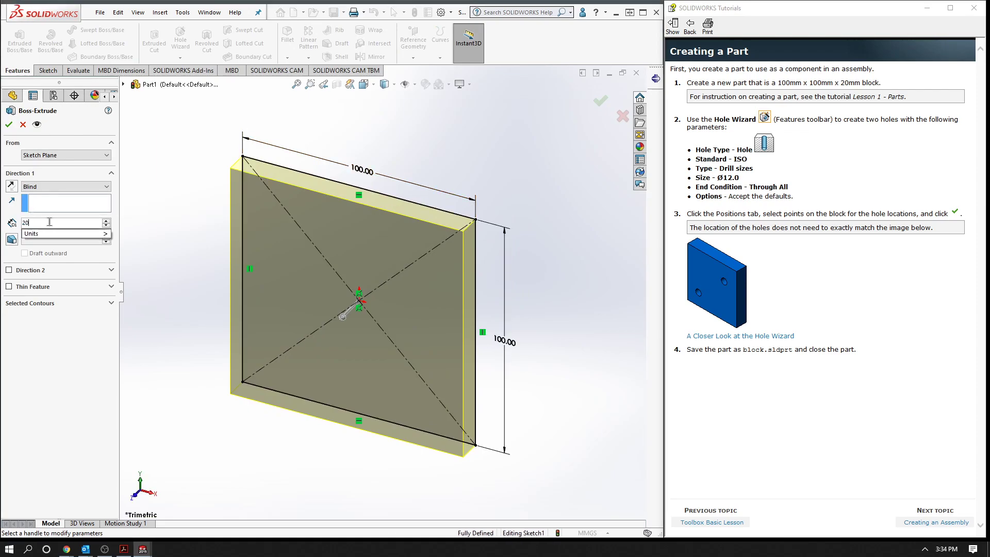
{"action": "type", "text": "20"}
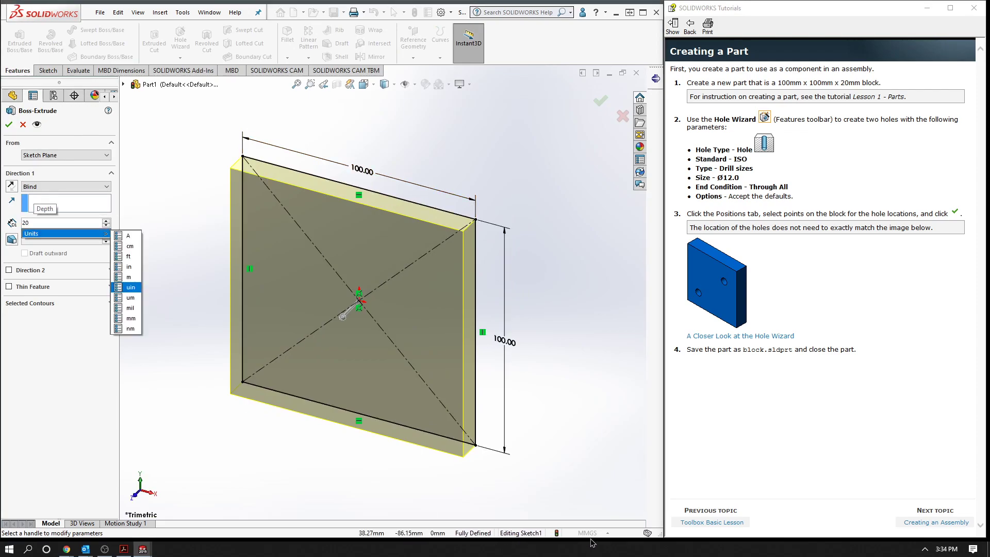
{"action": "left_click", "coordinate": [10, 126]}
{"action": "left_click", "coordinate": [10, 126]}
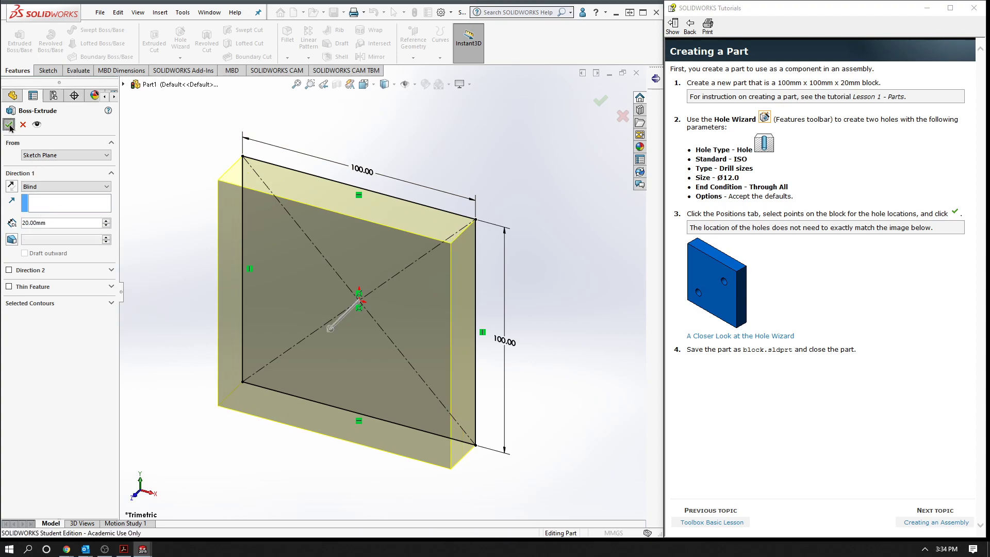
{"action": "left_click", "coordinate": [555, 218]}
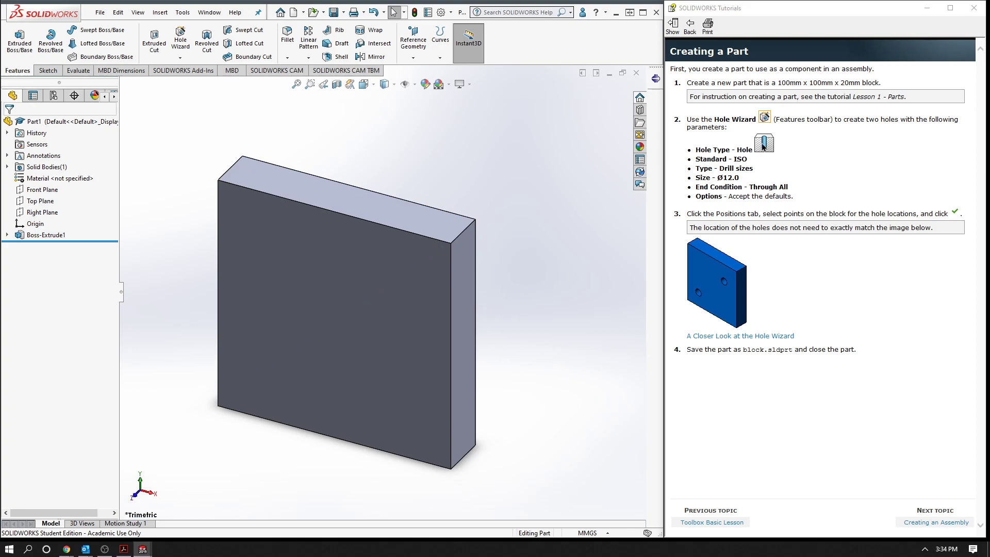
{"action": "left_click", "coordinate": [296, 85]}
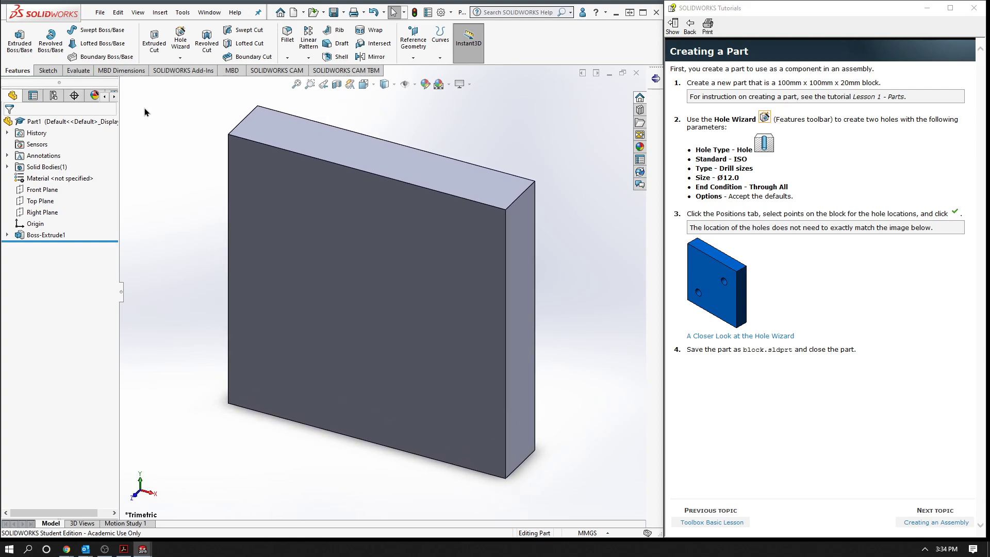
- Set the Hole Wizard to ISO, Drill sizes, Ø12.0, Through All
{"action": "left_click", "coordinate": [180, 38]}
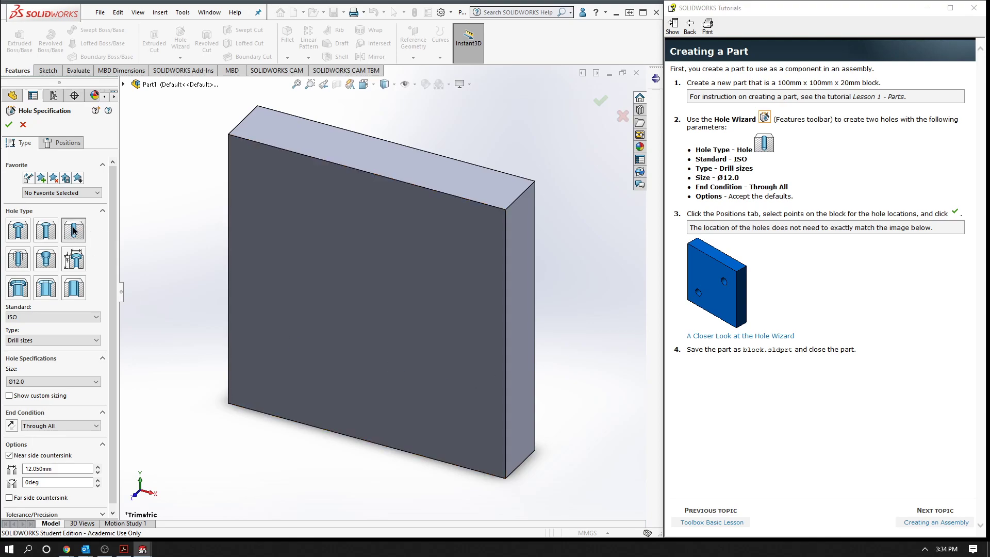
{"action": "left_click", "coordinate": [82, 317]}
{"action": "left_click", "coordinate": [60, 340]}
{"action": "left_click", "coordinate": [61, 339]}
{"action": "left_click", "coordinate": [52, 382]}
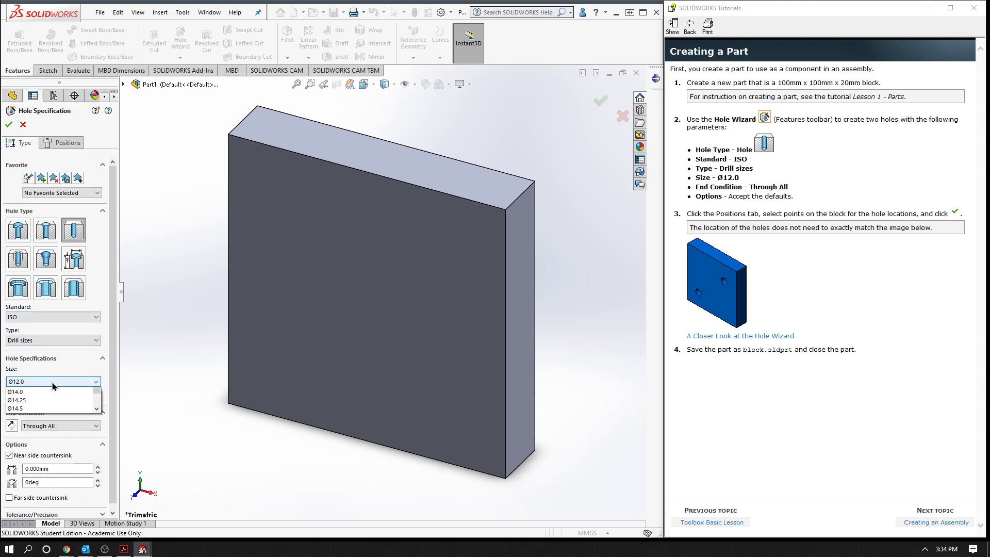
{"action": "left_click", "coordinate": [62, 392]}
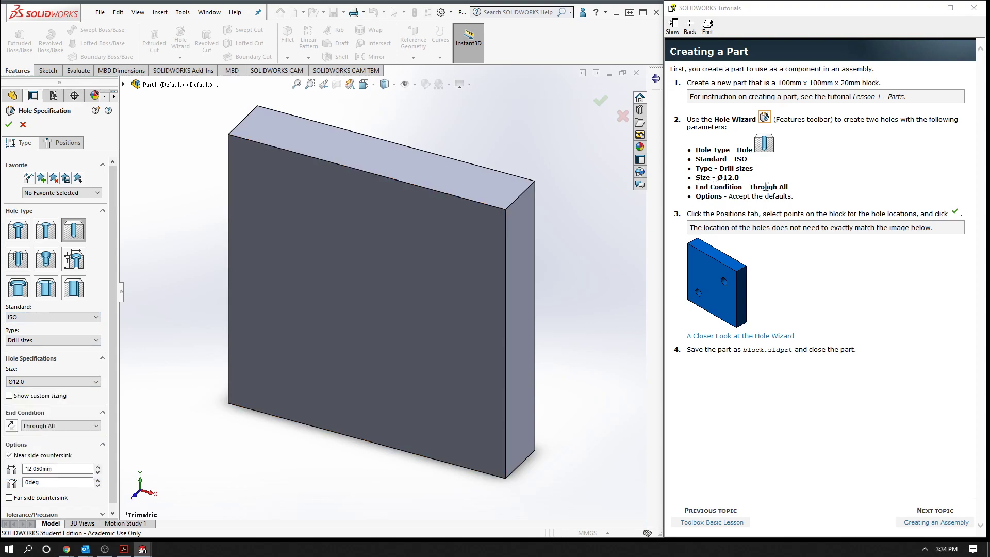
{"action": "left_click", "coordinate": [78, 425]}
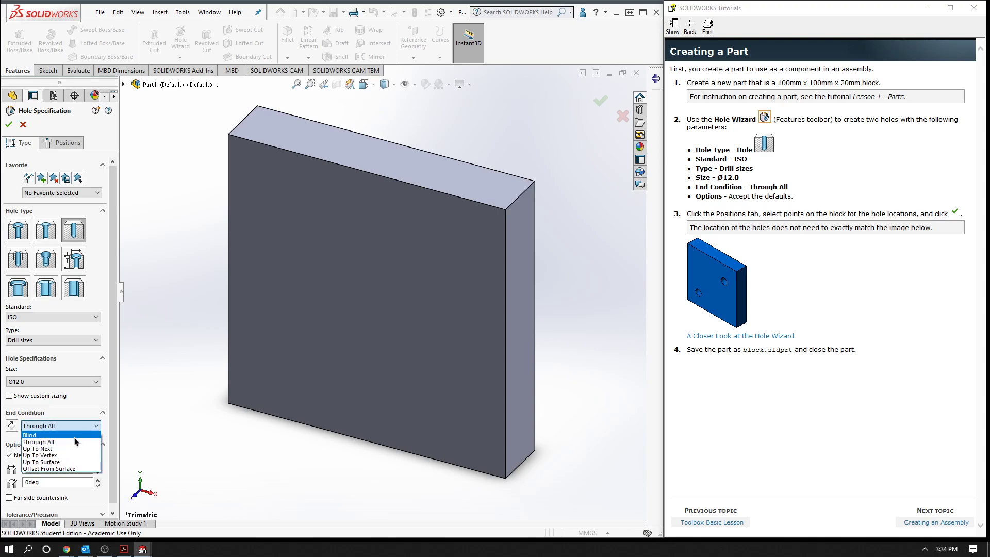
{"action": "left_click", "coordinate": [69, 439]}
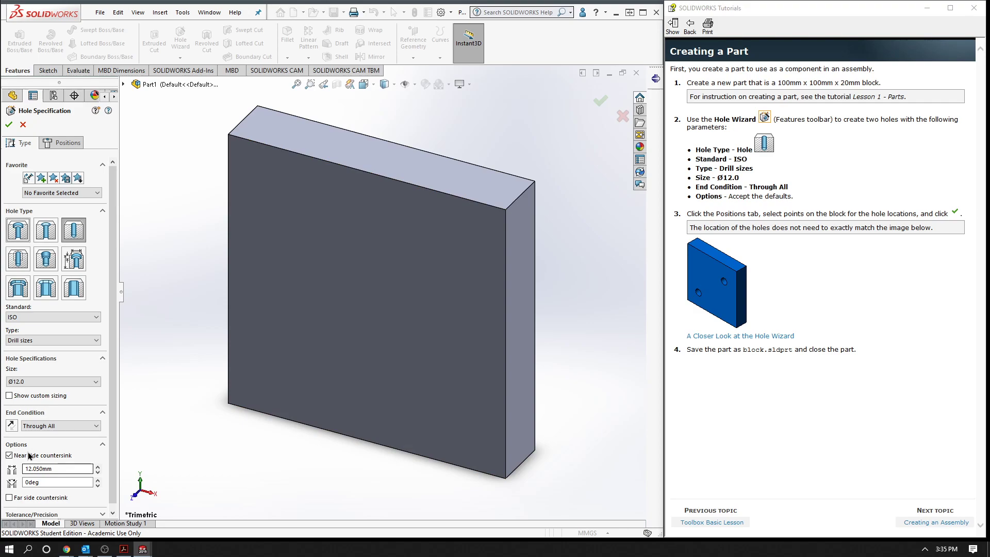
{"action": "scroll", "coordinate": [112, 449], "scroll_direction": "down", "scroll_amount": 1}
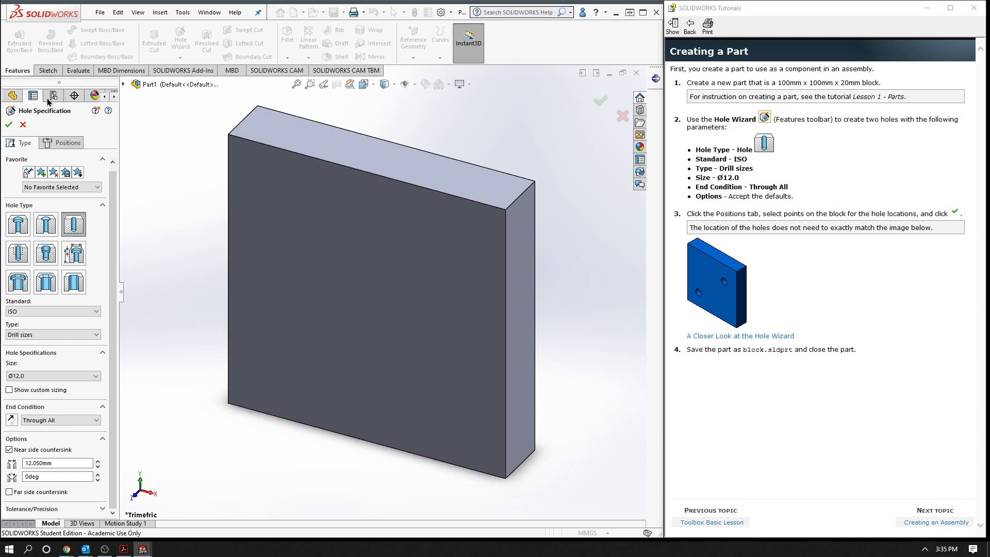
- Place the Ø12.0 holes on the block's front face, one upper right and one lower left
{"action": "left_click", "coordinate": [70, 142]}
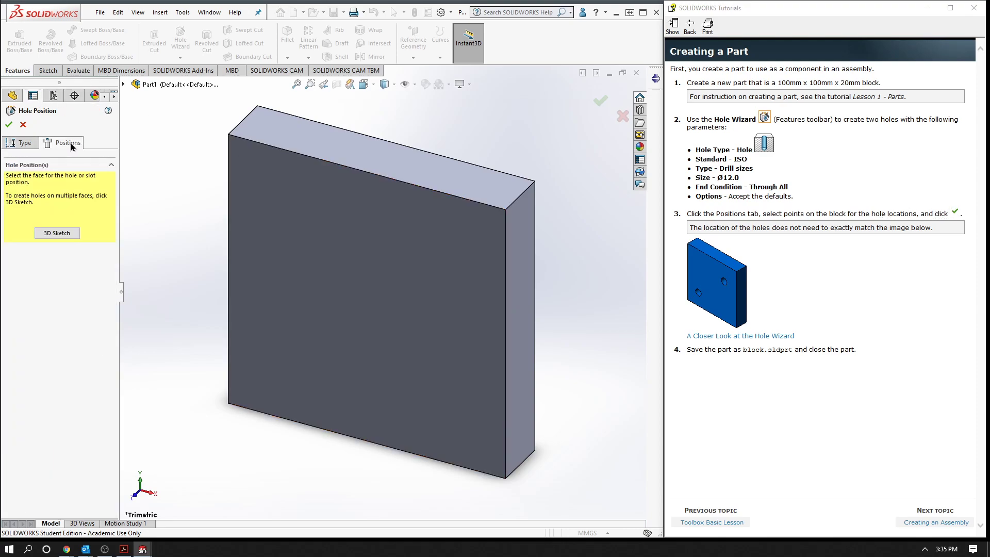
{"action": "left_click", "coordinate": [66, 233]}
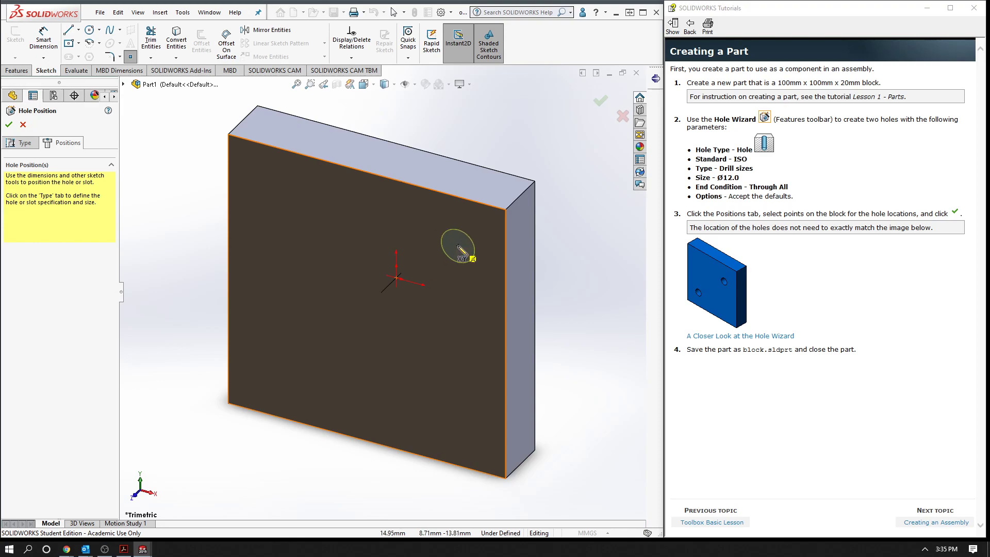
{"action": "left_click", "coordinate": [447, 258]}
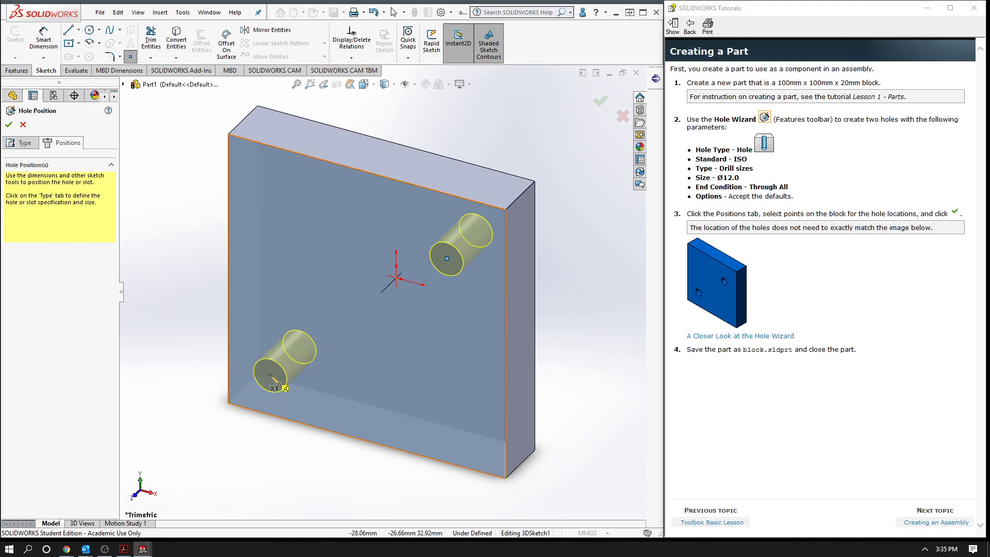
{"action": "left_click", "coordinate": [266, 375]}
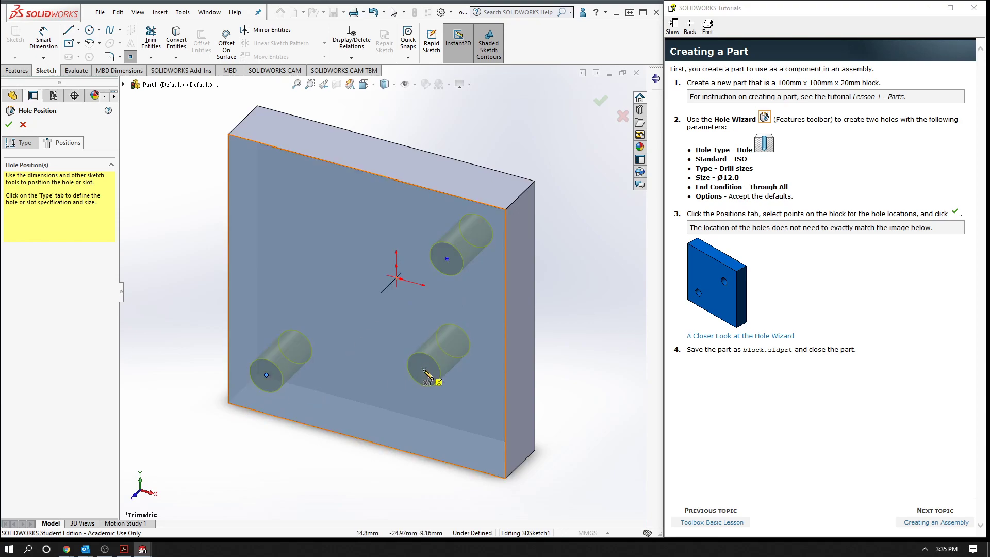
{"action": "left_click", "coordinate": [9, 124]}
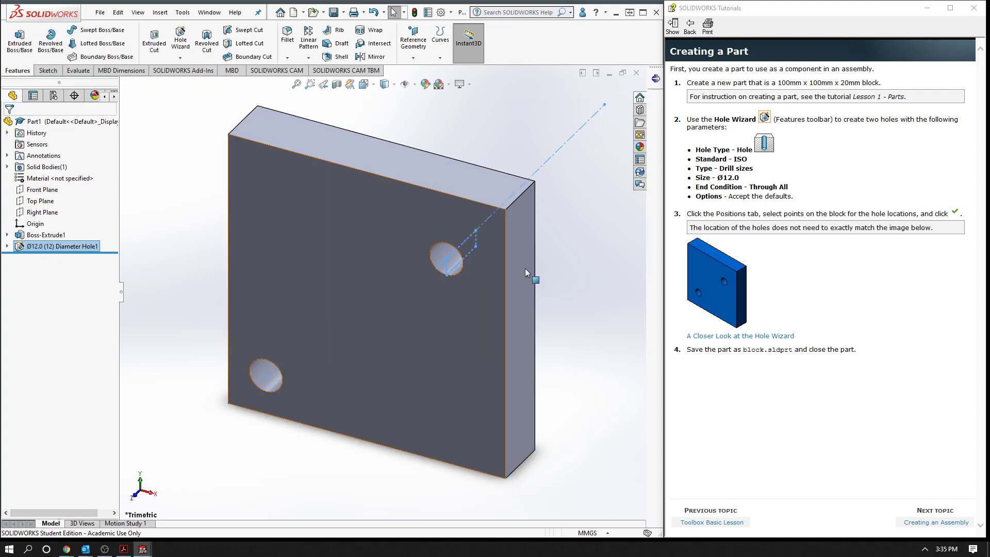
- Orbit around the holed 100 x 100 x 20 mm block, then snap it back to Isometric view
{"action": "mouse_move", "coordinate": [586, 261]}
{"action": "middle_mouse_down"}
{"action": "mouse_move", "coordinate": [458, 408]}
{"action": "mouse_move", "coordinate": [408, 165]}
{"action": "middle_mouse_up"}
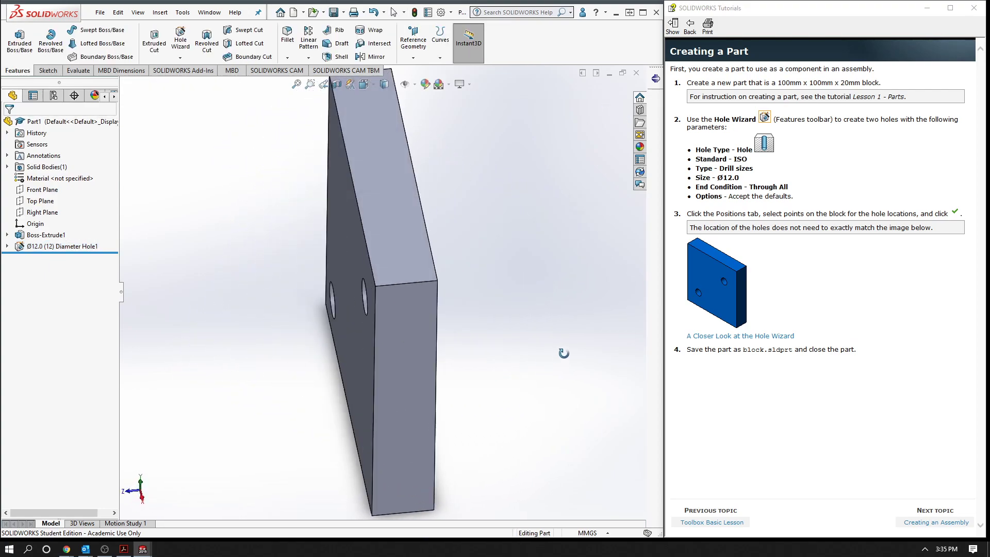
{"action": "left_click", "coordinate": [375, 87]}
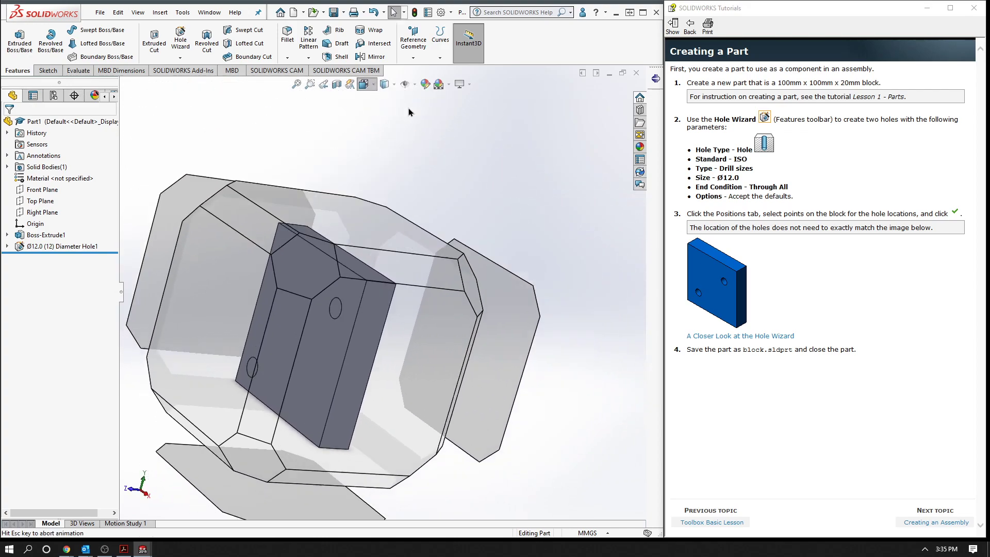
{"action": "left_click", "coordinate": [425, 116]}
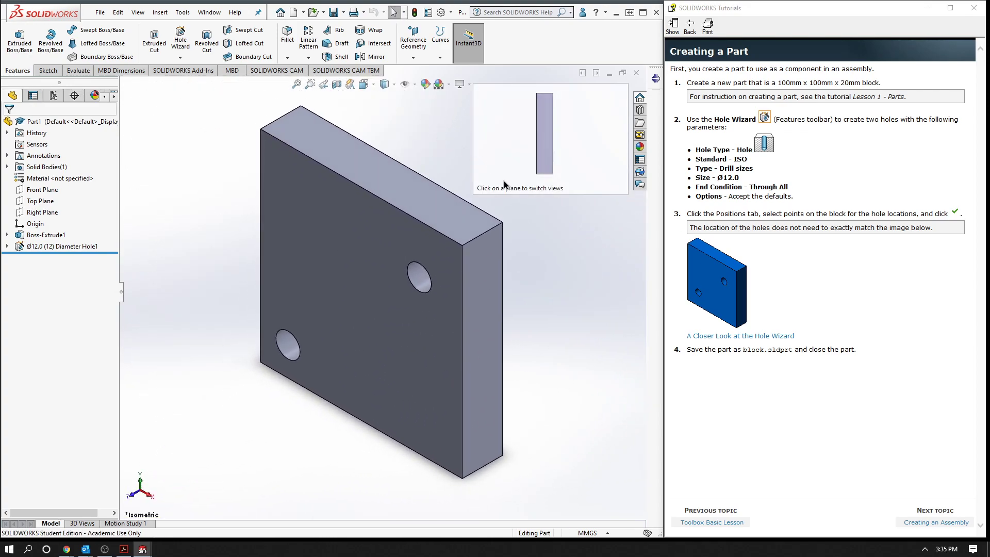
{"action": "left_click", "coordinate": [559, 323]}
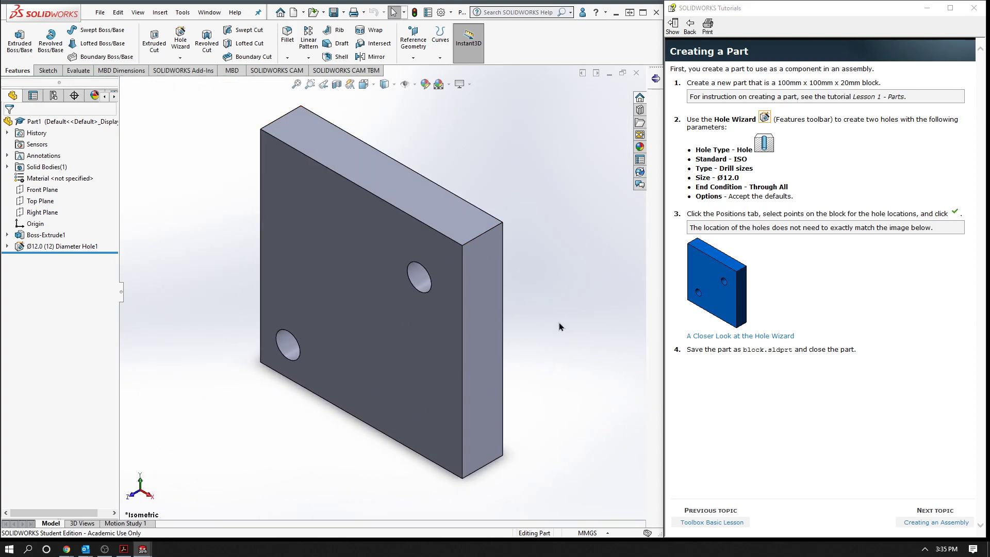
{"action": "left_click", "coordinate": [99, 12]}
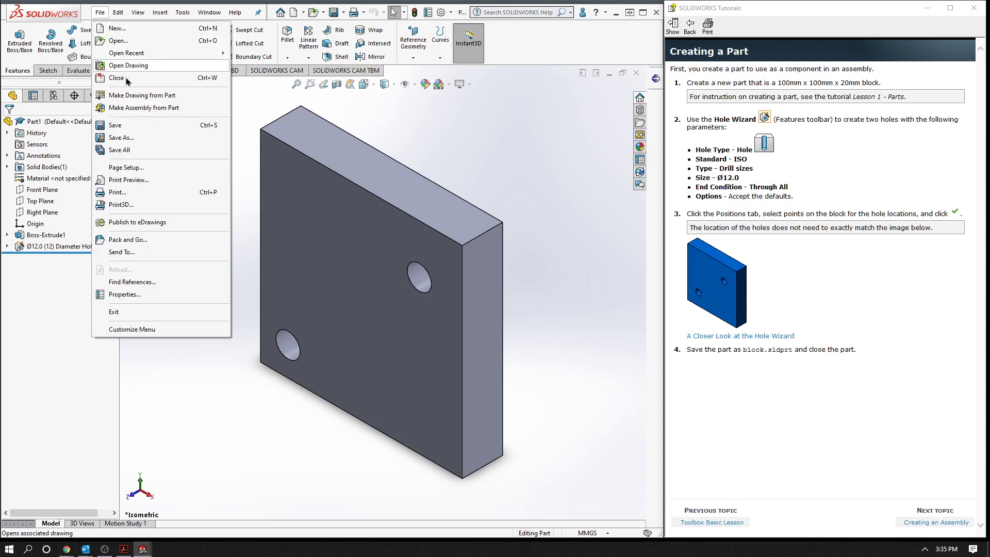
- Save the part as 'Block 1' on the Desktop in place of the Part1 name
{"action": "left_click", "coordinate": [116, 126]}
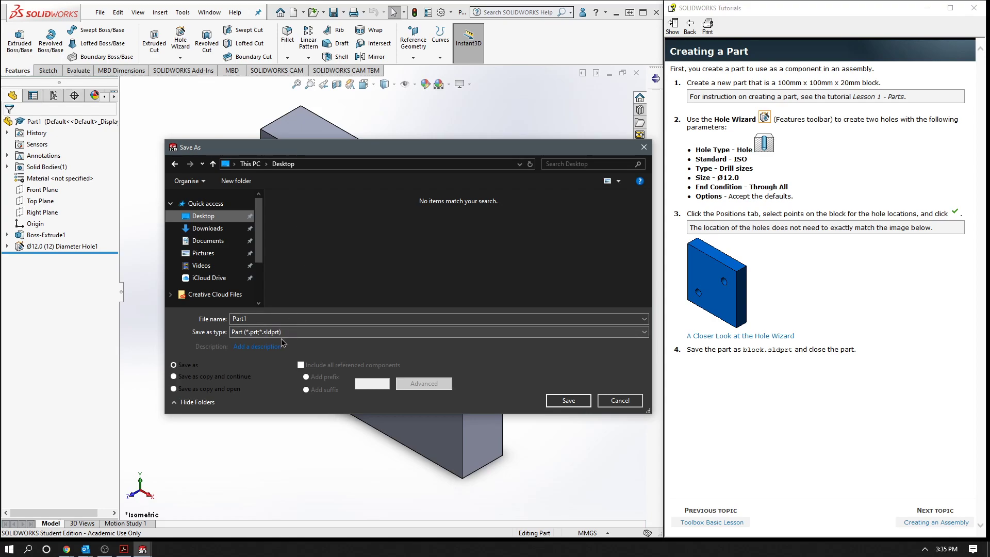
{"action": "double_click", "coordinate": [250, 318]}
{"action": "type", "text": "B"}
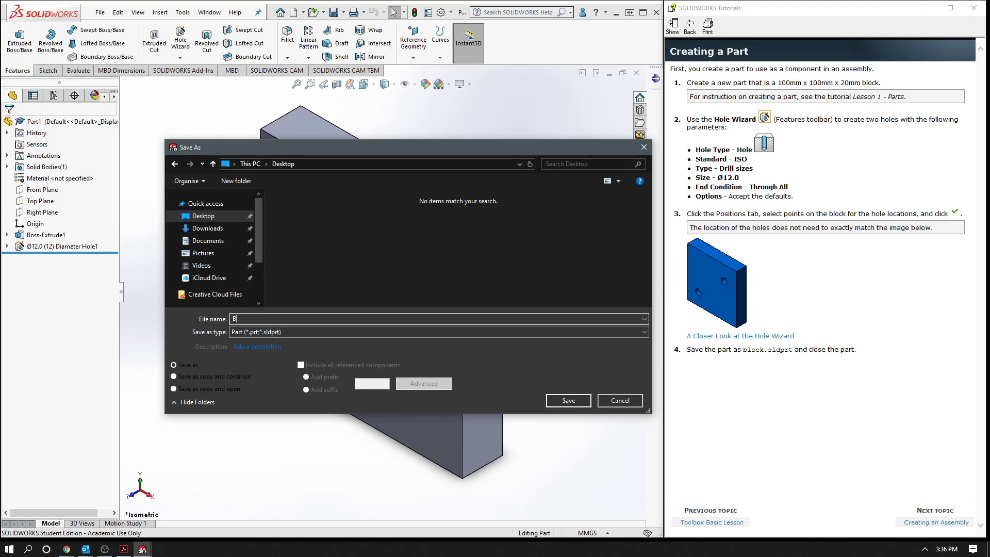
{"action": "type", "text": "lock 1"}
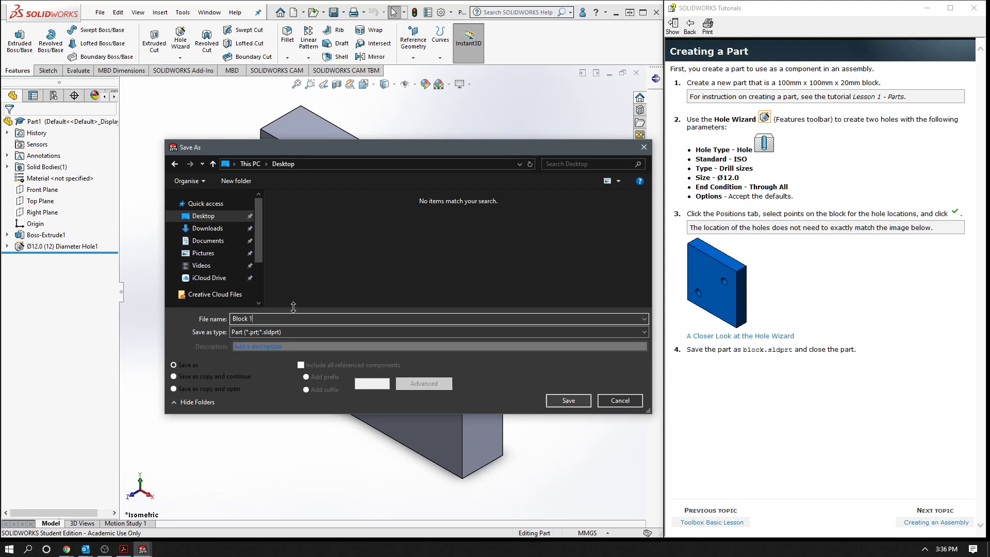
{"action": "left_click", "coordinate": [564, 405]}
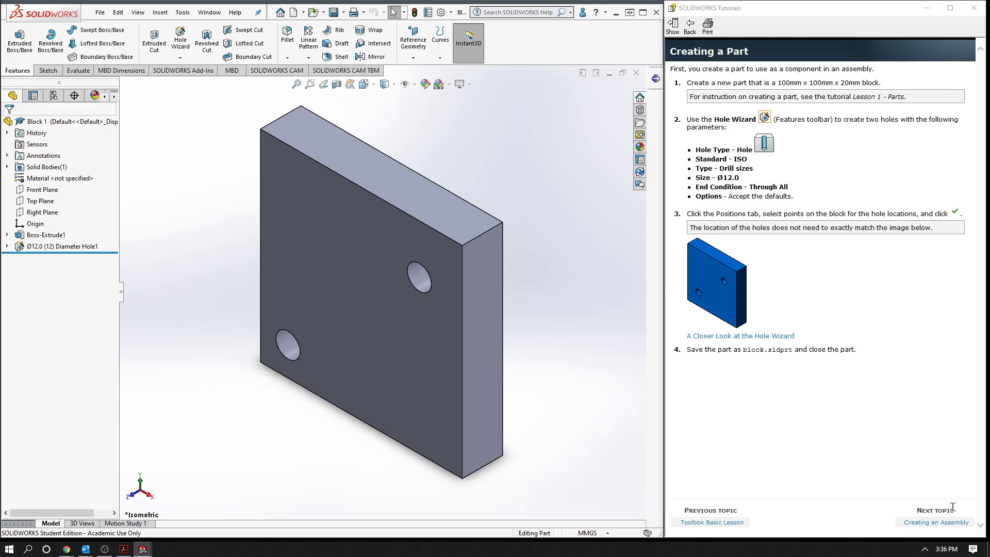
- Advance the tutorial to Creating an Assembly and close the Block 1 part
{"action": "left_click", "coordinate": [945, 524]}
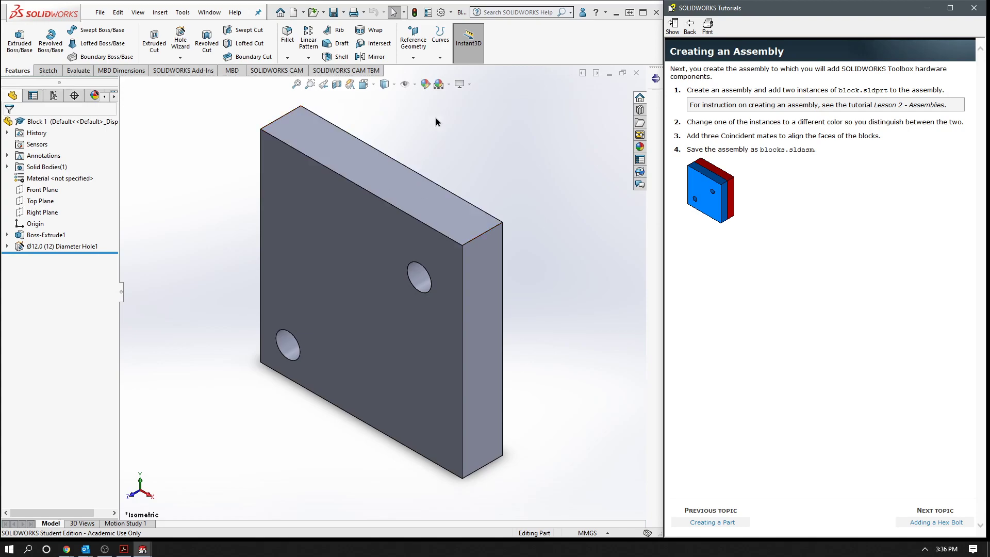
{"action": "left_click", "coordinate": [635, 74]}
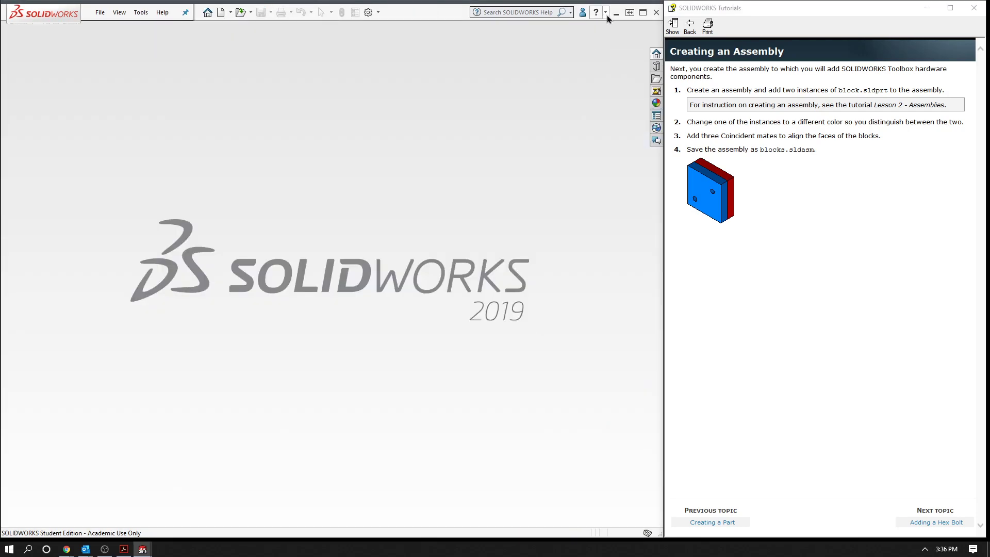
- Minimize SOLIDWORKS and paste a copy of the Block 1 file onto the desktop
{"action": "left_click", "coordinate": [616, 15]}
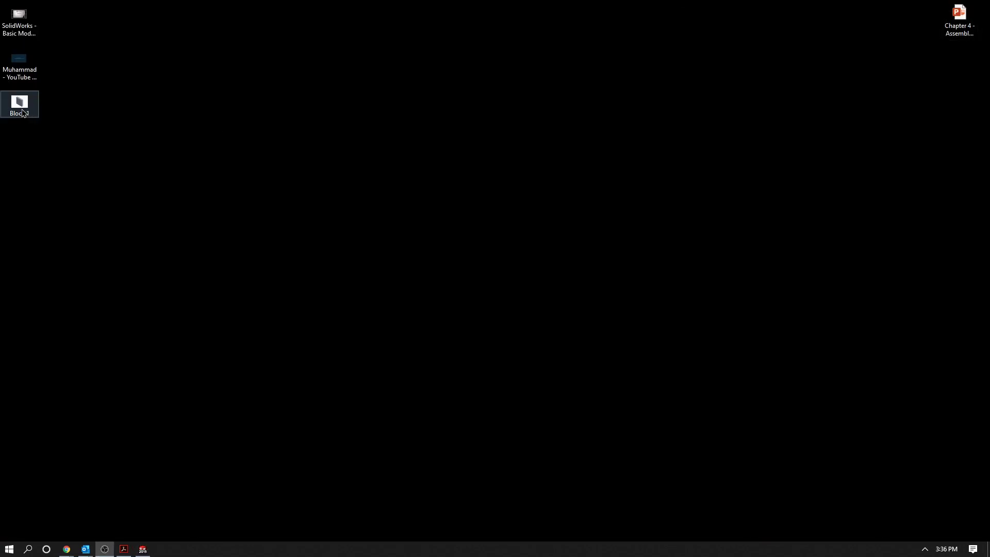
{"action": "mouse_move", "coordinate": [21, 106]}
{"action": "left_mouse_down"}
{"action": "mouse_move", "coordinate": [470, 33]}
{"action": "mouse_move", "coordinate": [500, 66]}
{"action": "left_mouse_up"}
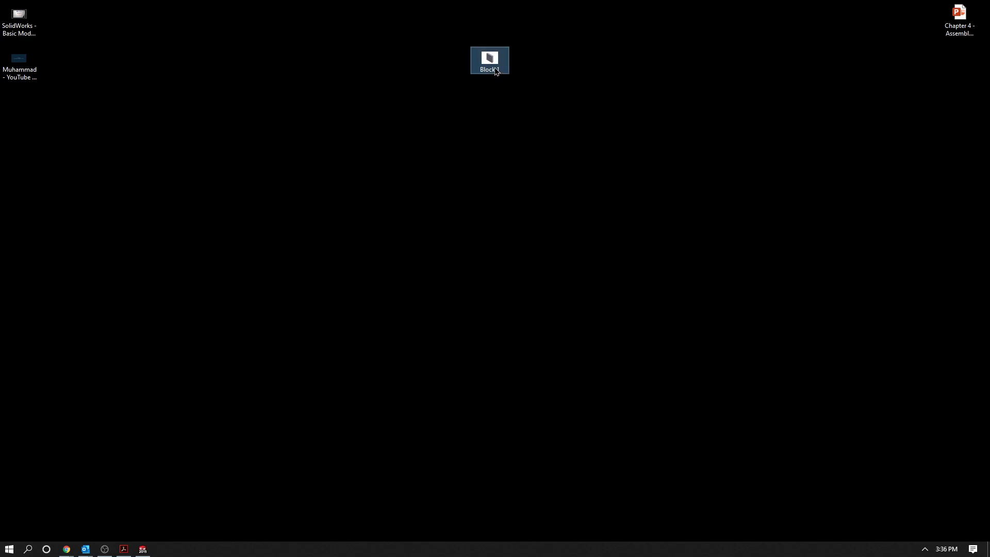
{"action": "right_click", "coordinate": [493, 67]}
{"action": "left_click", "coordinate": [525, 304]}
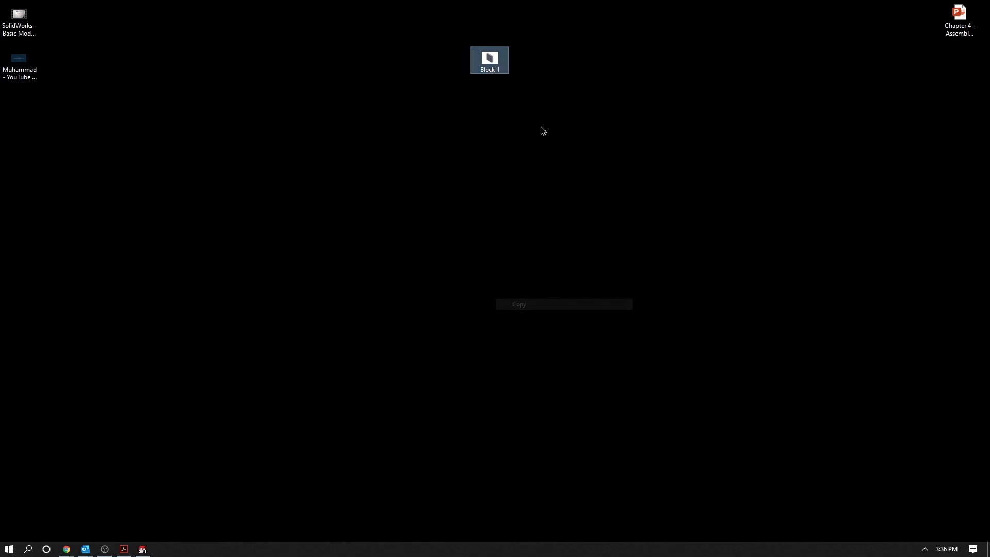
{"action": "right_click", "coordinate": [546, 121]}
{"action": "left_click", "coordinate": [570, 166]}
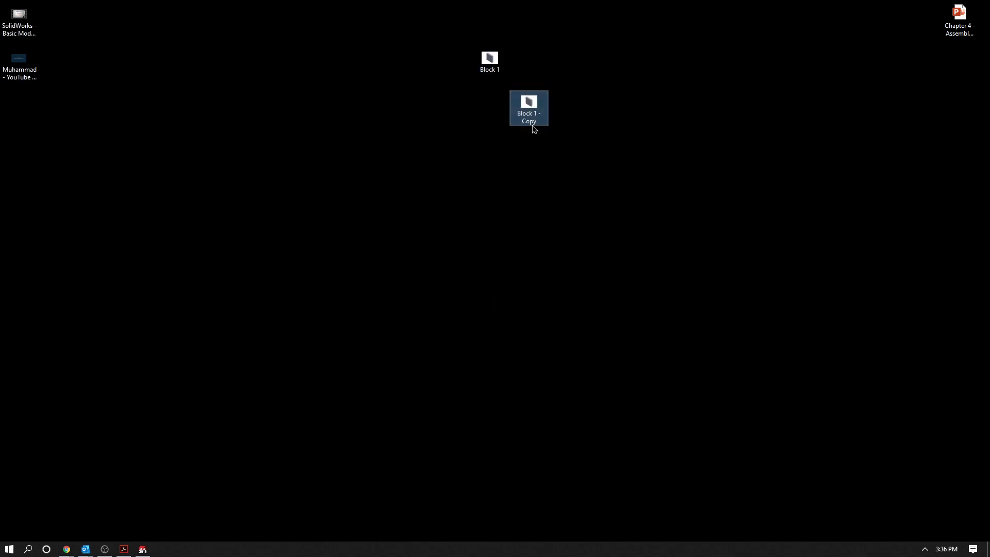
{"action": "left_click_drag", "start_coordinate": [530, 124], "coordinate": [529, 92]}
- Rename the copy to Block 2, place it below Block 1, and return to SOLIDWORKS
{"action": "right_click", "coordinate": [529, 80]}
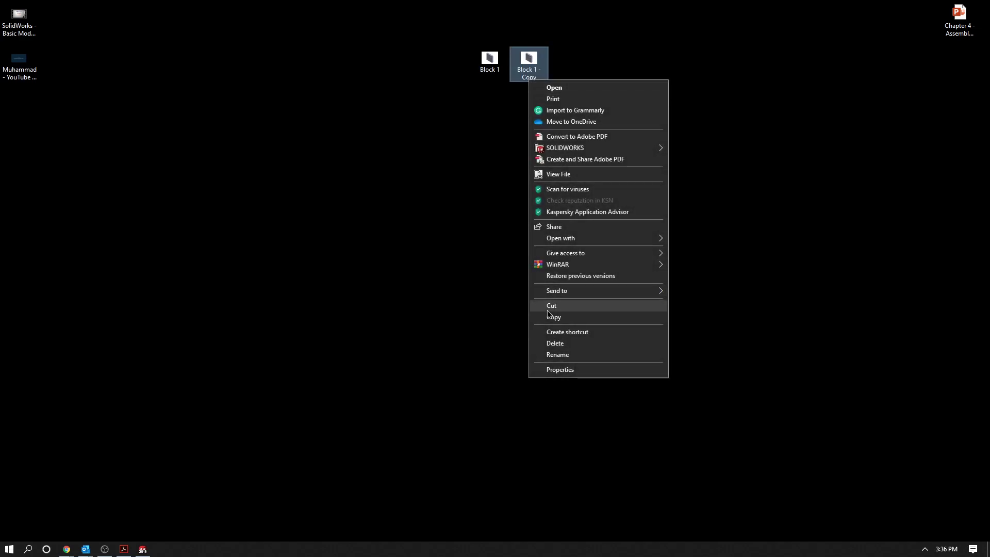
{"action": "left_click", "coordinate": [553, 355]}
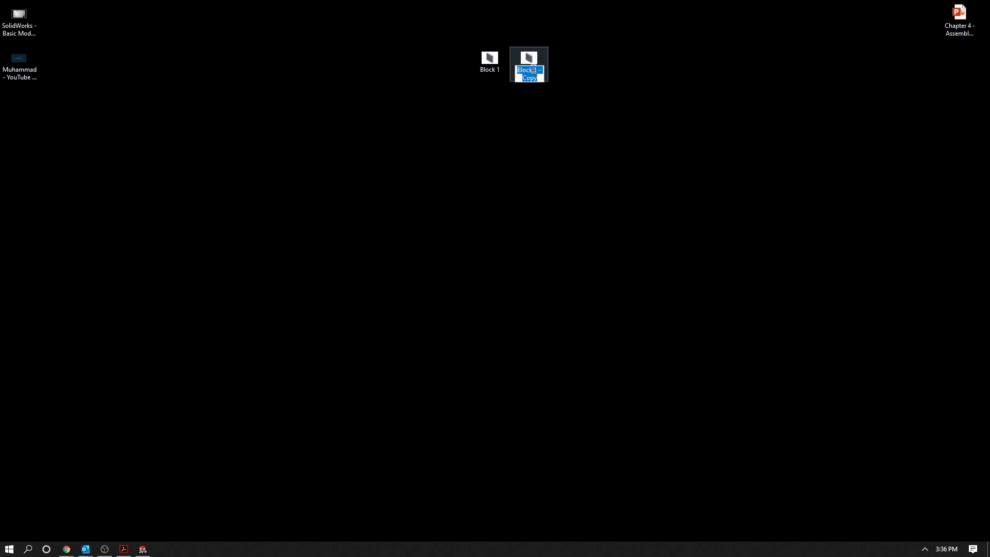
{"action": "mouse_move", "coordinate": [536, 74]}
{"action": "left_mouse_down"}
{"action": "mouse_move", "coordinate": [547, 92]}
{"action": "mouse_move", "coordinate": [474, 49]}
{"action": "mouse_move", "coordinate": [45, 125]}
{"action": "mouse_move", "coordinate": [485, 159]}
{"action": "mouse_move", "coordinate": [38, 108]}
{"action": "mouse_move", "coordinate": [64, 133]}
{"action": "mouse_move", "coordinate": [23, 138]}
{"action": "left_mouse_up"}
{"action": "type", "text": "2"}
{"action": "key", "text": "Return"}
{"action": "left_click", "coordinate": [507, 83]}
{"action": "left_click", "coordinate": [41, 110]}
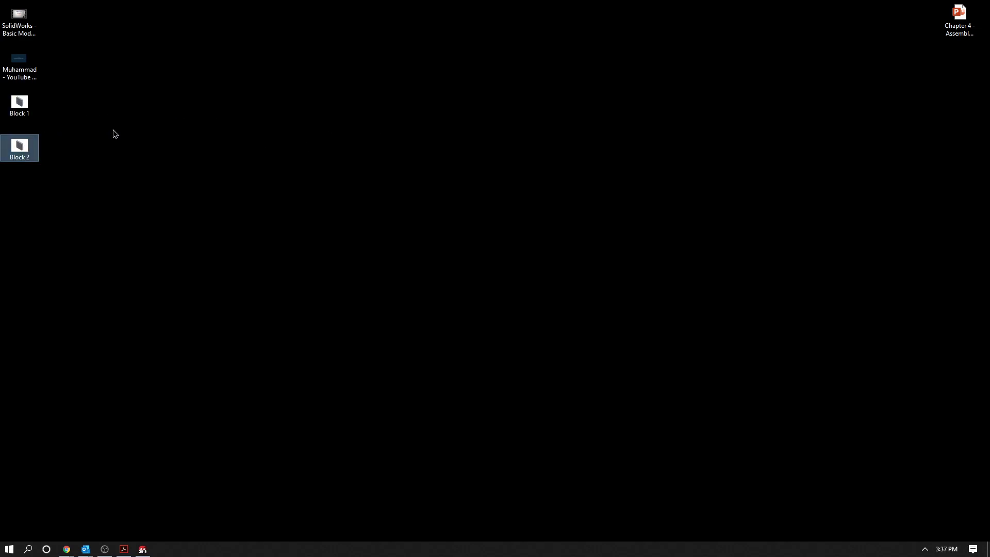
{"action": "left_click", "coordinate": [116, 133]}
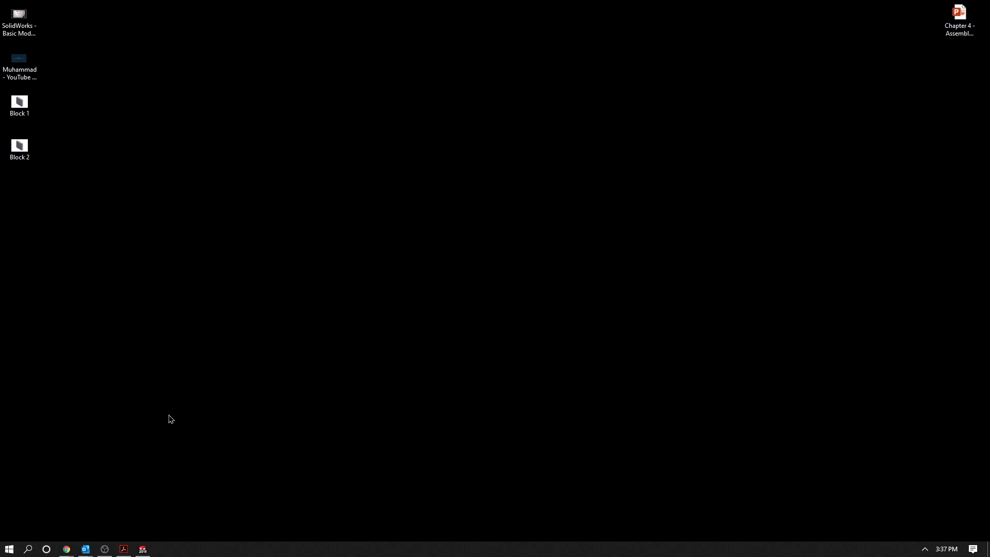
{"action": "left_click", "coordinate": [144, 550]}
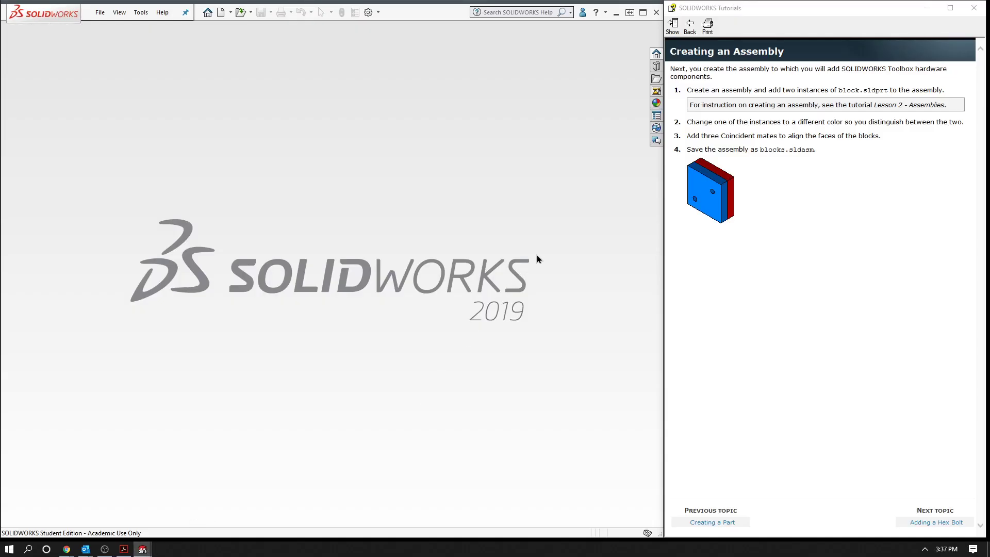
- Create a new Assembly document and pick Block 1 and Block 2 as the components to insert
{"action": "left_click", "coordinate": [220, 12]}
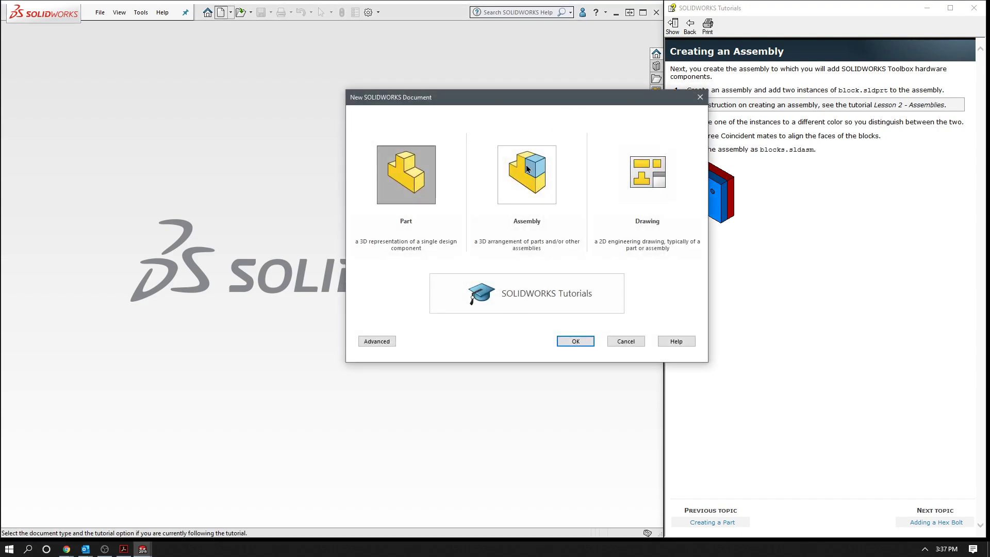
{"action": "left_click", "coordinate": [528, 168]}
{"action": "left_click", "coordinate": [584, 344]}
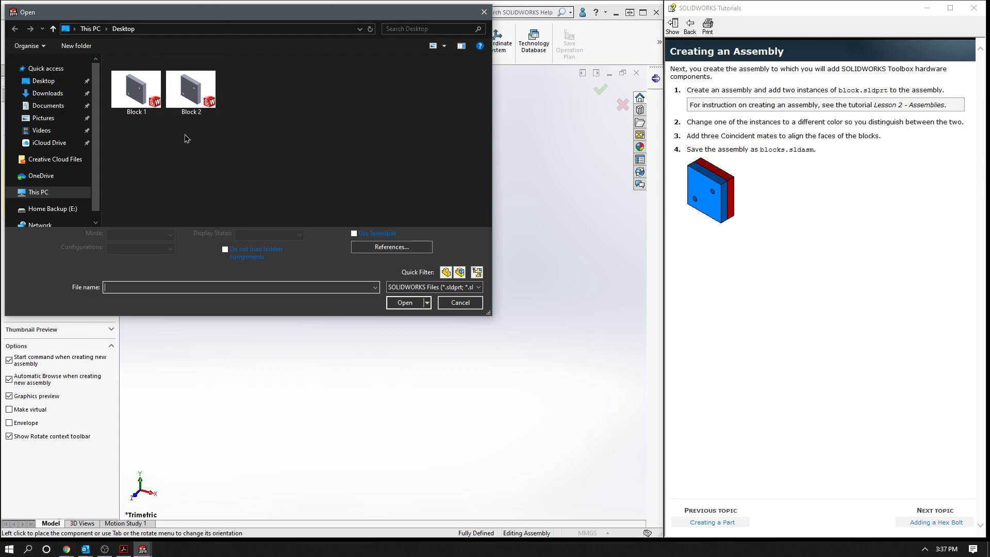
{"action": "left_click_drag", "start_coordinate": [128, 135], "coordinate": [224, 65]}
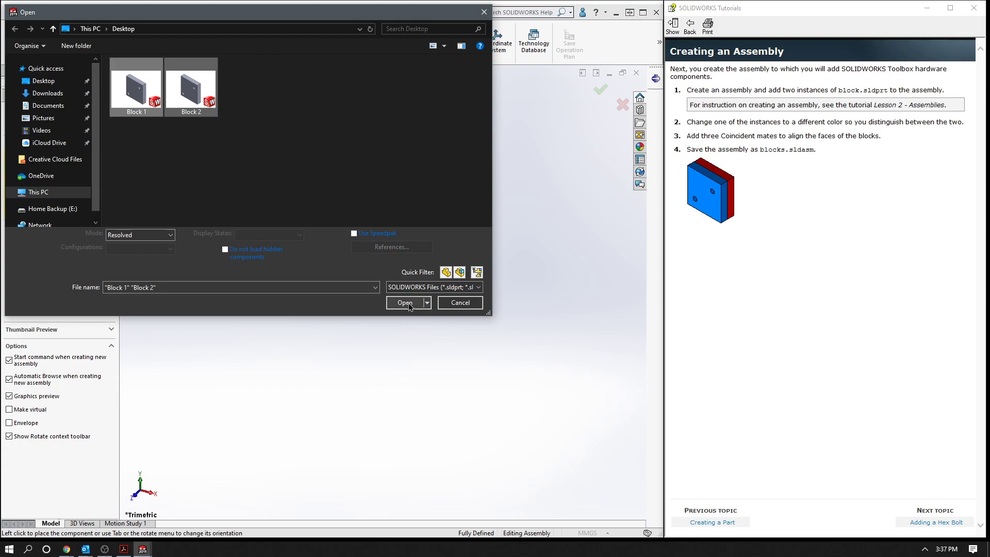
{"action": "left_click", "coordinate": [407, 303]}
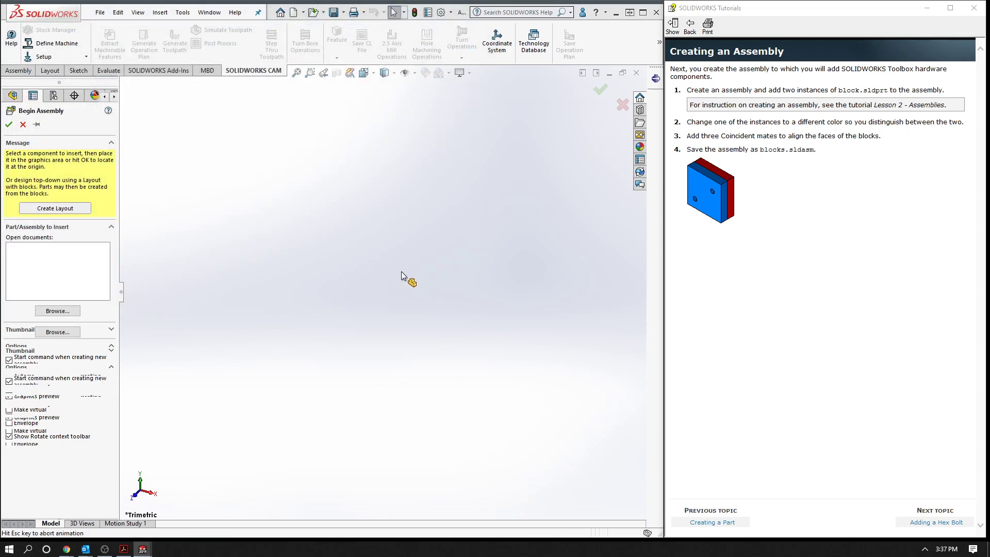
- Drop Block 1 and Block 2 at two spots in Assem1, then zoom out to Isometric view
{"action": "scroll", "coordinate": [378, 286], "scroll_direction": "up", "scroll_amount": 3}
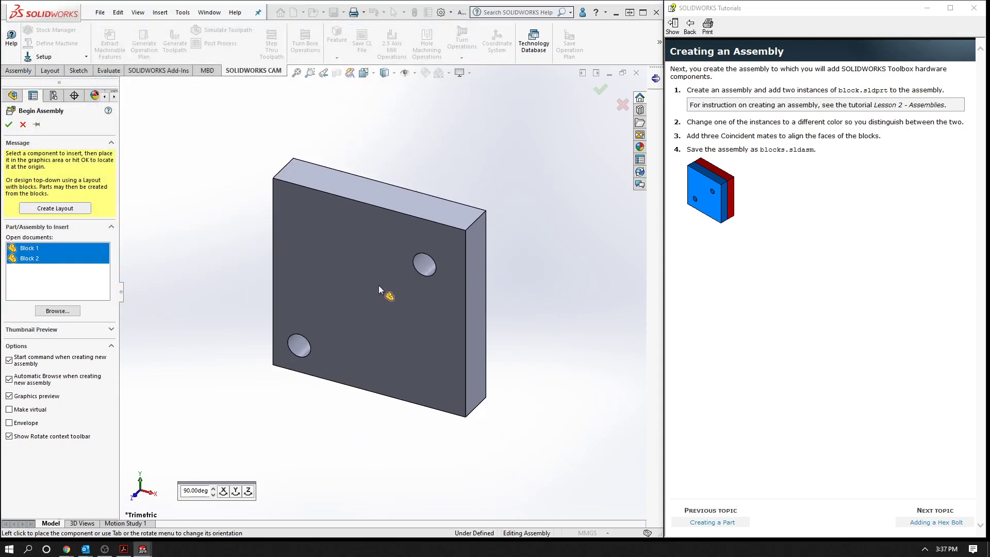
{"action": "left_click", "coordinate": [327, 304]}
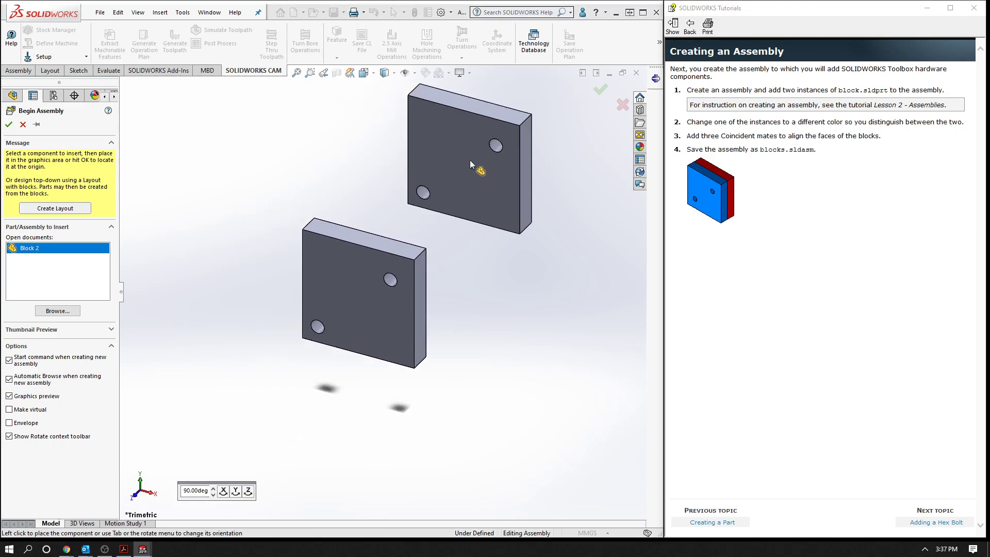
{"action": "left_click", "coordinate": [472, 175]}
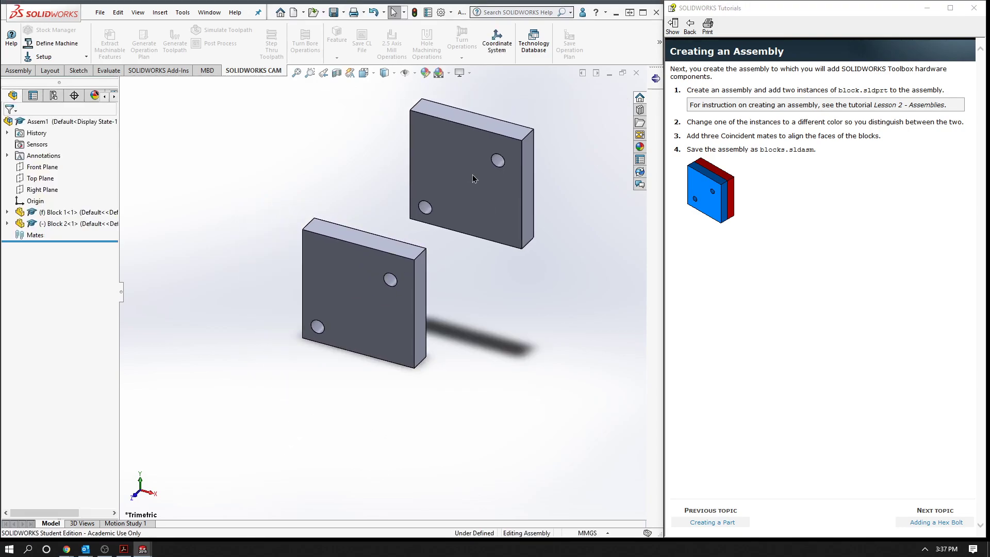
{"action": "key", "text": "z"}
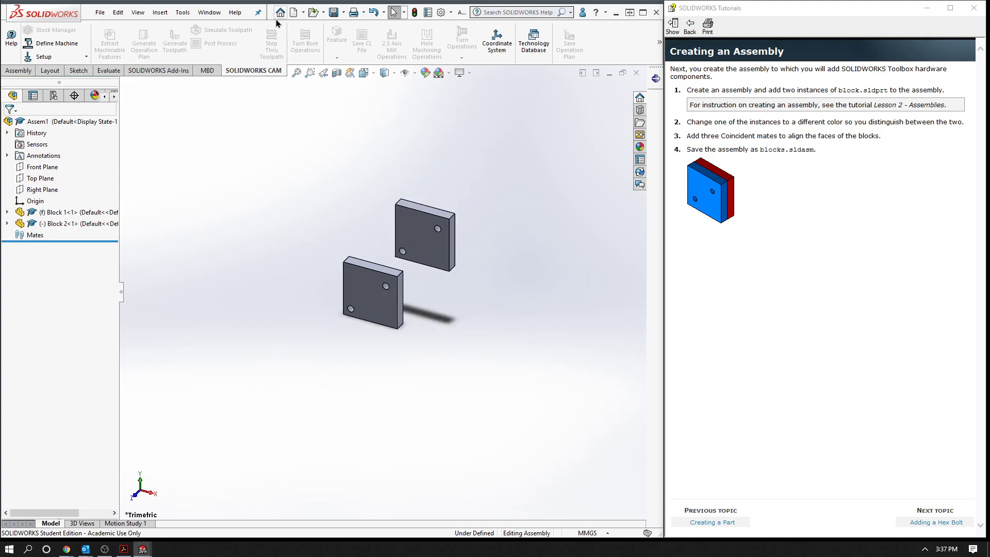
{"action": "left_click", "coordinate": [374, 73]}
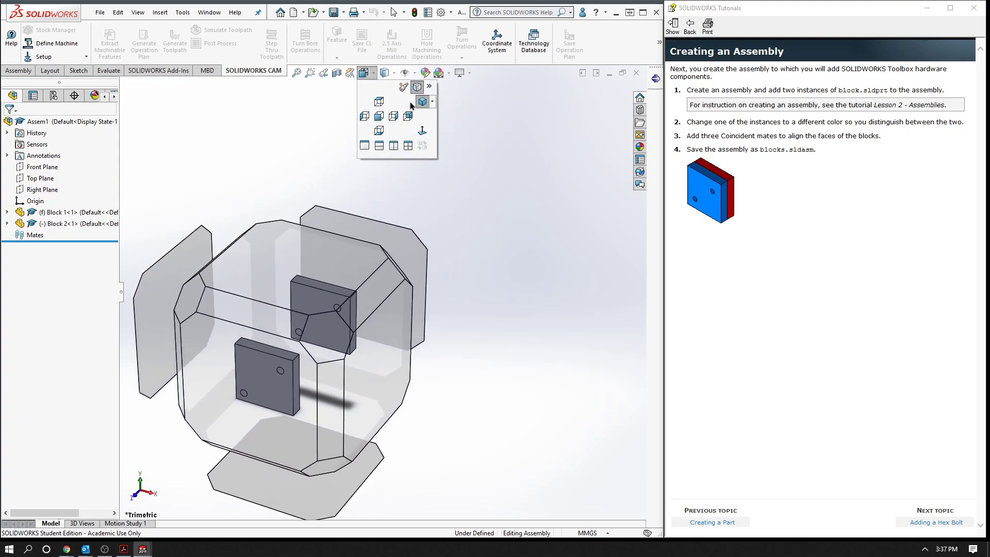
{"action": "left_click", "coordinate": [421, 102]}
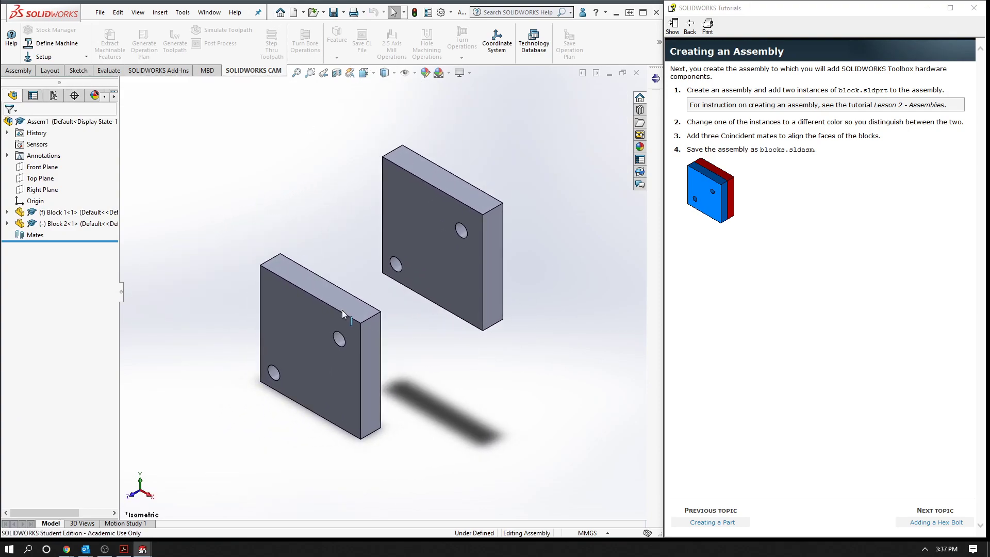
{"action": "scroll", "coordinate": [343, 313], "scroll_direction": "down", "scroll_amount": 2}
{"action": "scroll", "coordinate": [376, 311], "scroll_direction": "up", "scroll_amount": 3}
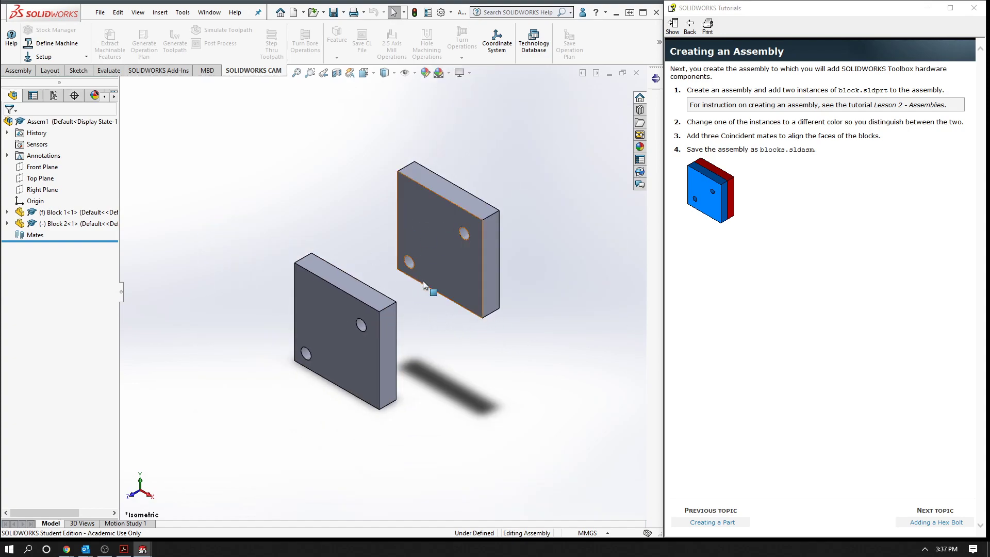
{"action": "scroll", "coordinate": [424, 285], "scroll_direction": "down", "scroll_amount": 2}
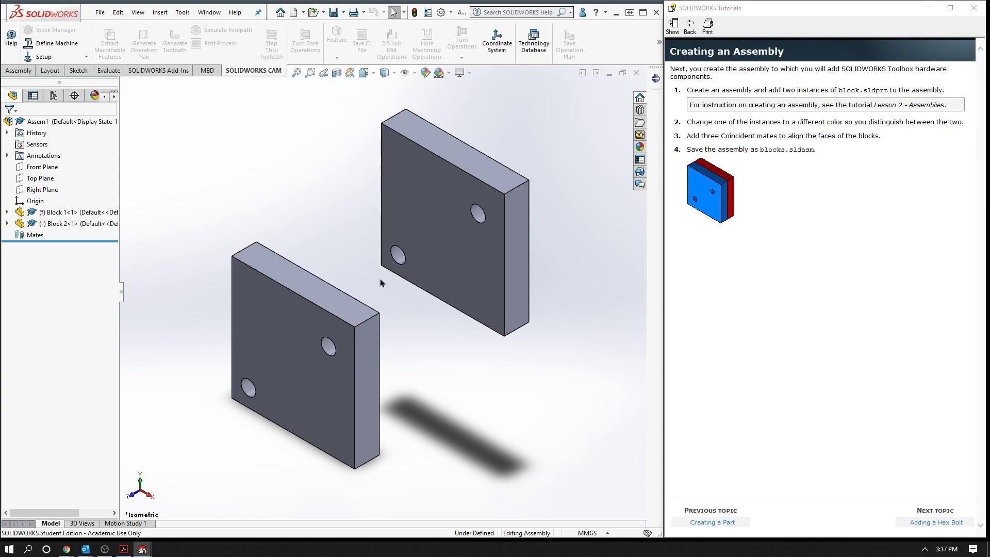
{"action": "scroll", "coordinate": [384, 281], "scroll_direction": "down", "scroll_amount": 3}
- Try a Concentric mate on the two blocks' lower-left holes, then undo it
{"action": "left_click", "coordinate": [405, 249]}
{"action": "scroll", "coordinate": [405, 249], "scroll_direction": "up", "scroll_amount": 3}
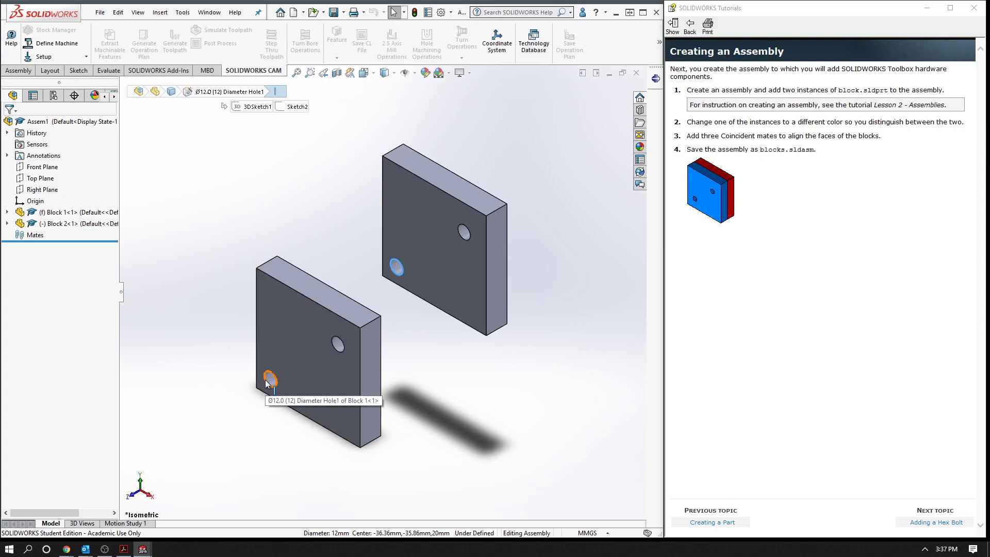
{"action": "left_click", "coordinate": [268, 381], "text": "ctrl"}
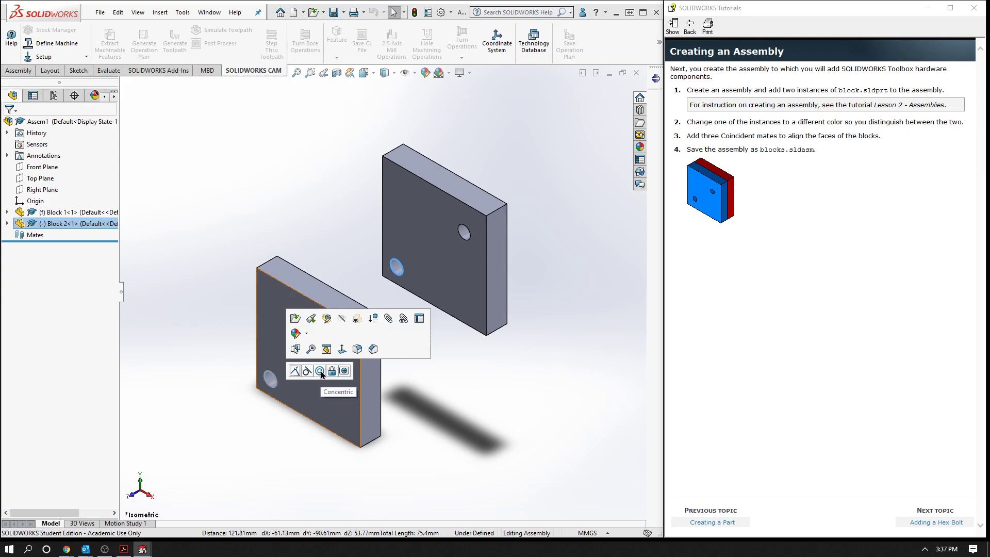
{"action": "left_click", "coordinate": [320, 371]}
{"action": "middle_click_drag", "start_coordinate": [386, 352], "coordinate": [380, 387]}
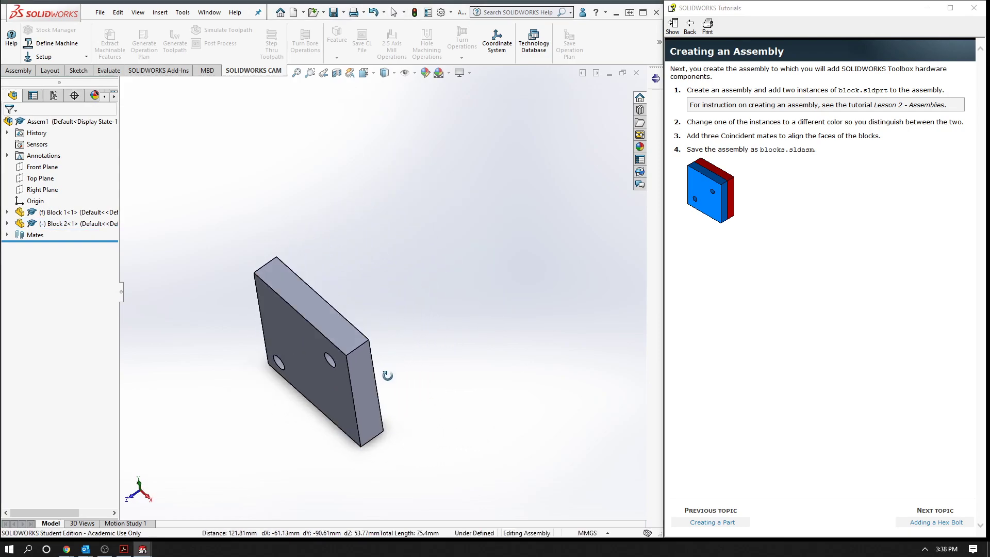
{"action": "key", "text": "ctrl+7"}
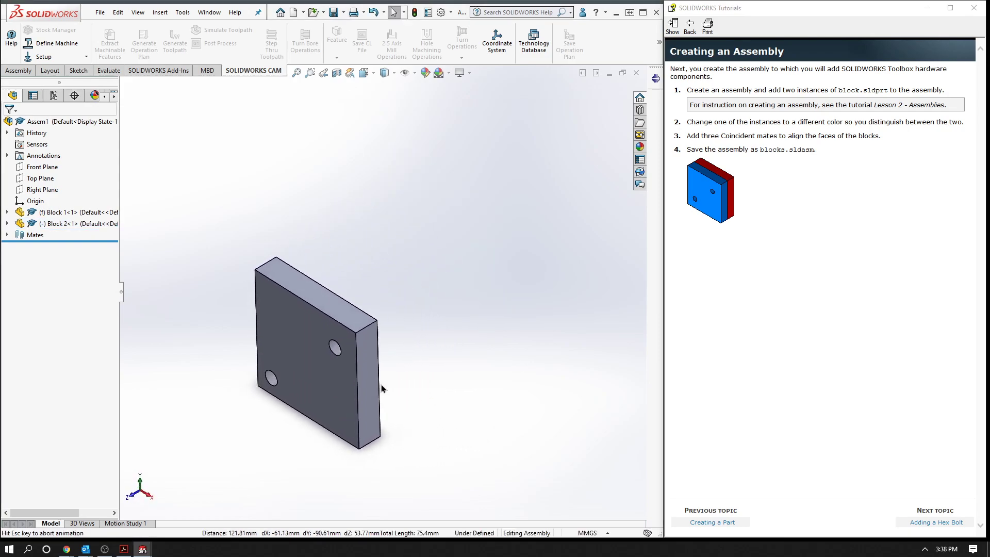
{"action": "key", "text": "ctrl+z"}
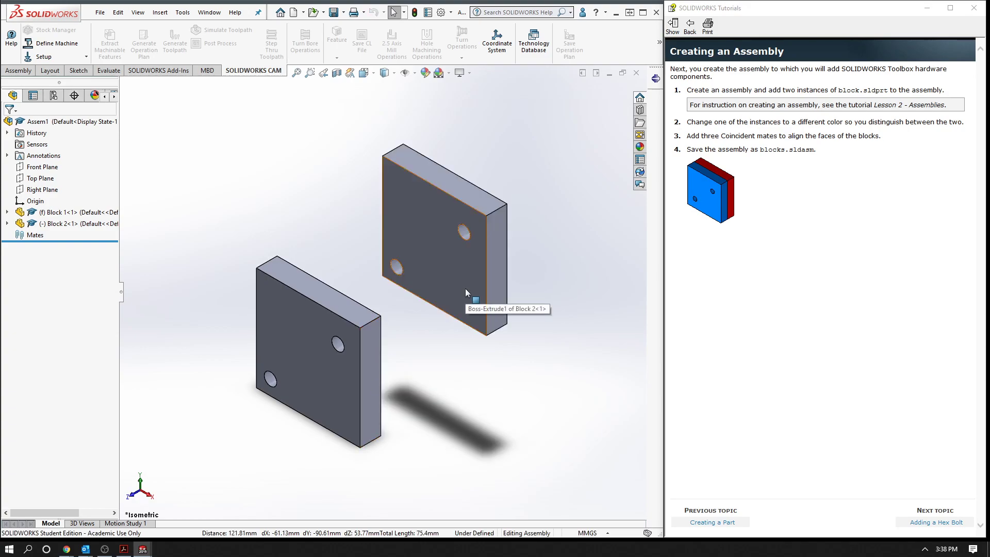
- Reapply the Concentric mate on the lower-left holes and swing Block 2 around that axis
{"action": "left_click", "coordinate": [431, 342]}
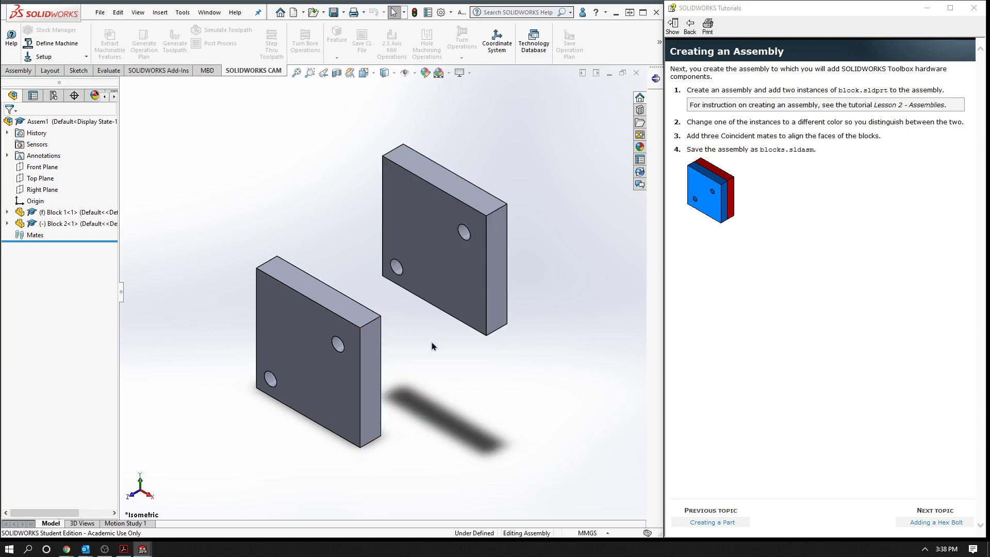
{"action": "left_click", "coordinate": [396, 266]}
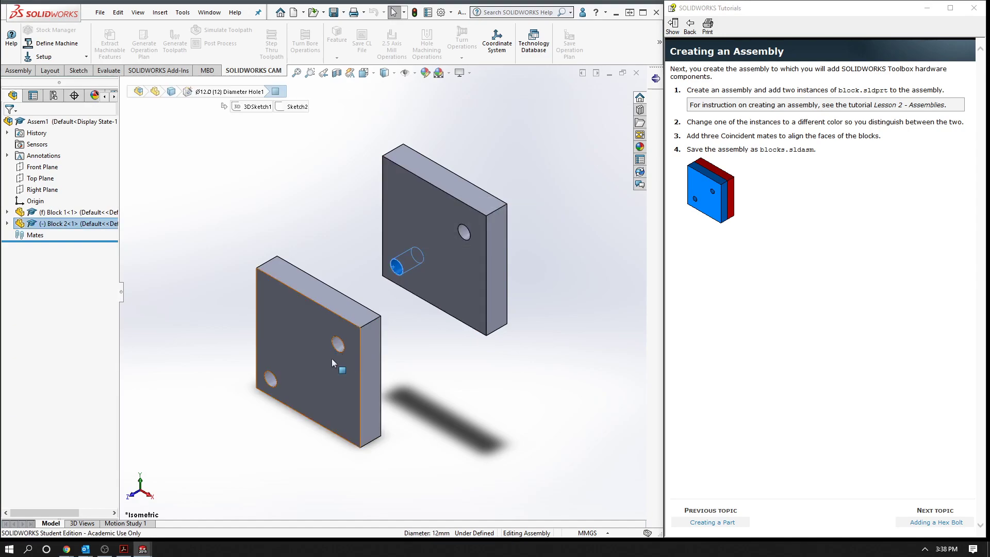
{"action": "left_click", "coordinate": [271, 379]}
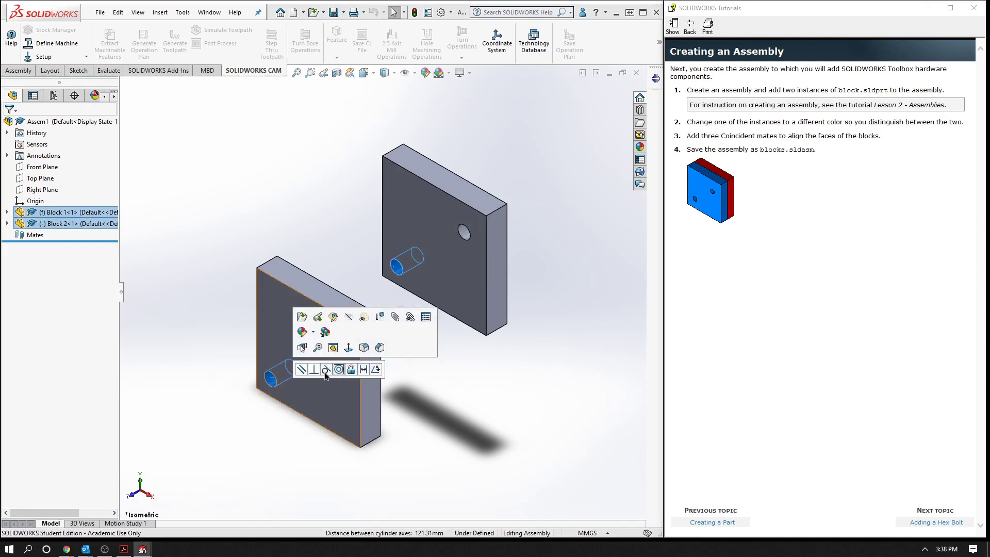
{"action": "left_click", "coordinate": [339, 369]}
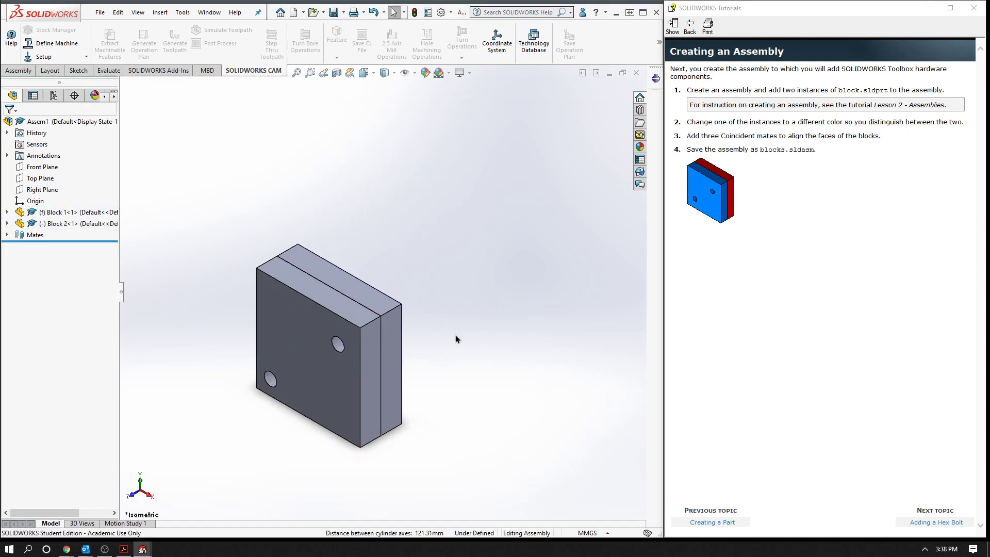
{"action": "mouse_move", "coordinate": [386, 344]}
{"action": "left_mouse_down"}
{"action": "mouse_move", "coordinate": [354, 357]}
{"action": "mouse_move", "coordinate": [559, 320]}
{"action": "left_mouse_up"}
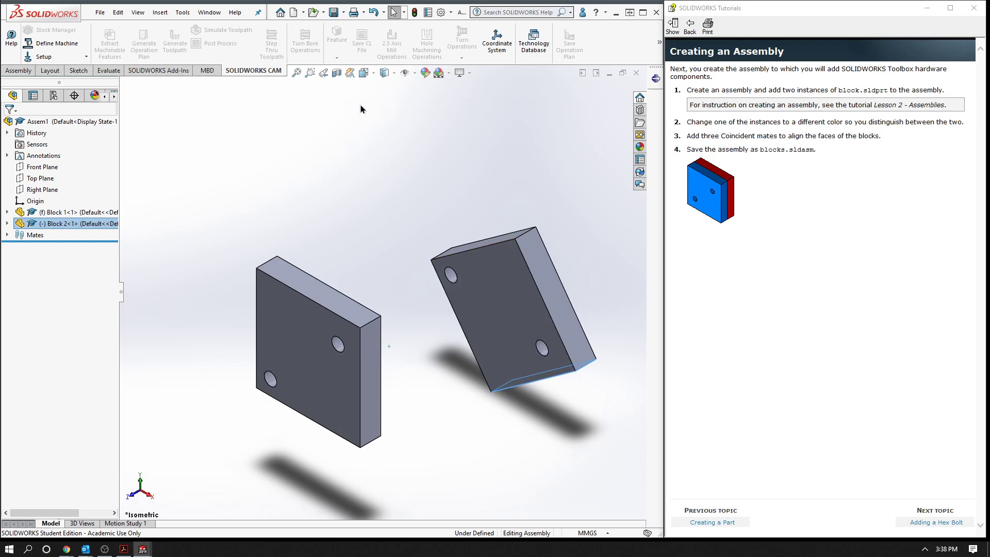
- In Right view drag Block 2 in line with Block 1, then rotate it toward Block 1 in Isometric
{"action": "left_click", "coordinate": [375, 72]}
{"action": "mouse_move", "coordinate": [382, 309]}
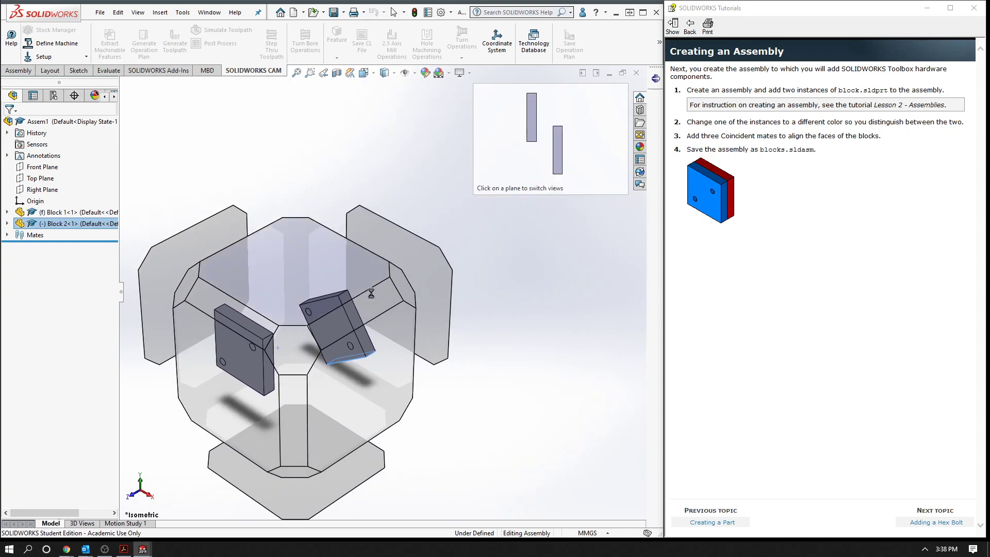
{"action": "left_click", "coordinate": [368, 351]}
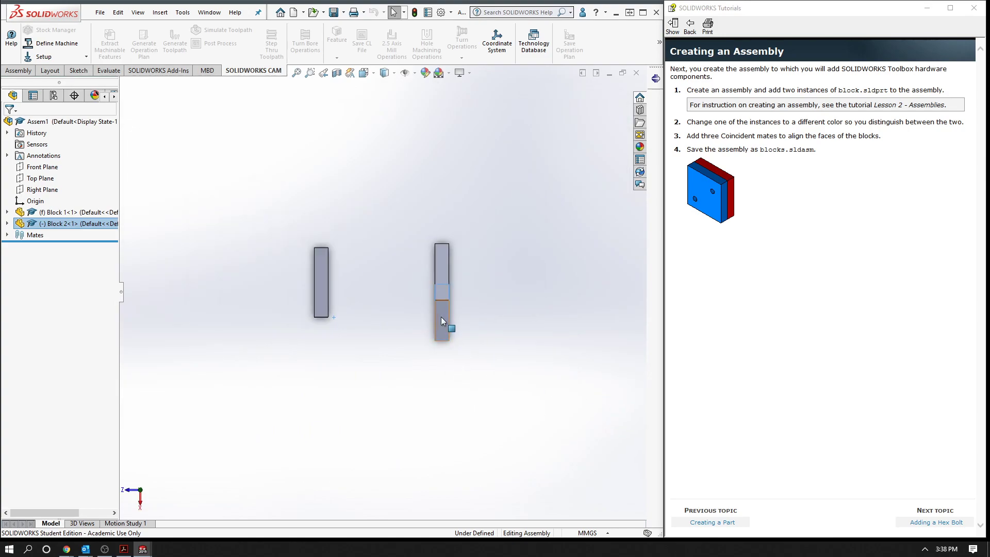
{"action": "left_click_drag", "start_coordinate": [441, 319], "coordinate": [505, 313]}
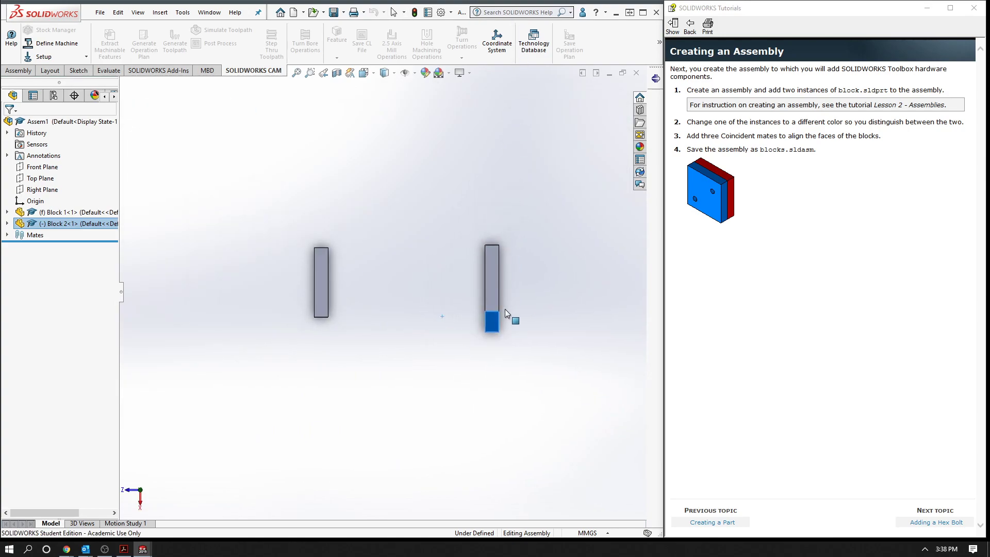
{"action": "mouse_move", "coordinate": [505, 313]}
{"action": "left_mouse_down"}
{"action": "mouse_move", "coordinate": [453, 407]}
{"action": "mouse_move", "coordinate": [340, 386]}
{"action": "mouse_move", "coordinate": [422, 197]}
{"action": "mouse_move", "coordinate": [426, 329]}
{"action": "mouse_move", "coordinate": [439, 371]}
{"action": "mouse_move", "coordinate": [433, 301]}
{"action": "left_mouse_up"}
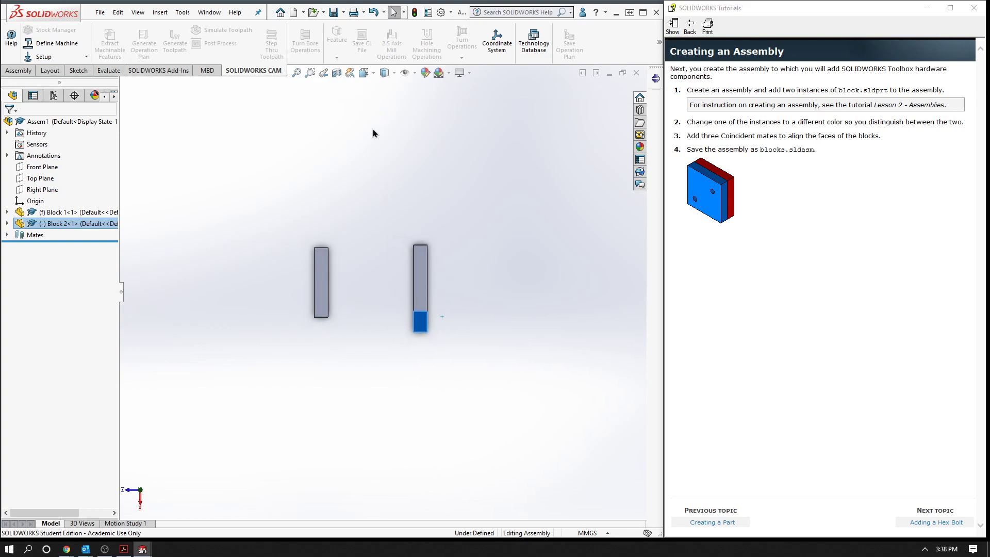
{"action": "left_click", "coordinate": [384, 72]}
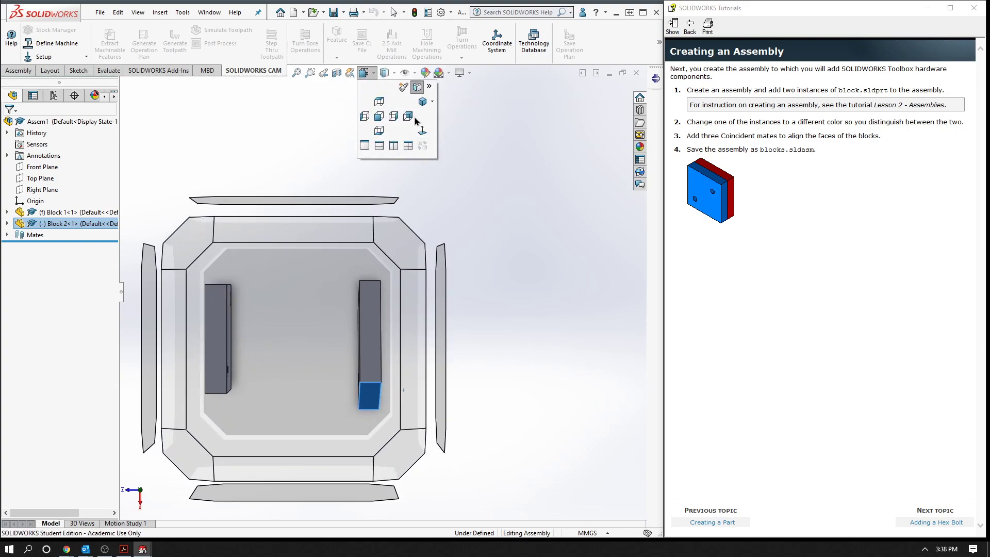
{"action": "left_click", "coordinate": [419, 105]}
{"action": "mouse_move", "coordinate": [466, 299]}
{"action": "right_mouse_down"}
{"action": "mouse_move", "coordinate": [391, 151]}
{"action": "mouse_move", "coordinate": [347, 111]}
{"action": "mouse_move", "coordinate": [383, 122]}
{"action": "mouse_move", "coordinate": [380, 112]}
{"action": "mouse_move", "coordinate": [425, 148]}
{"action": "right_mouse_up"}
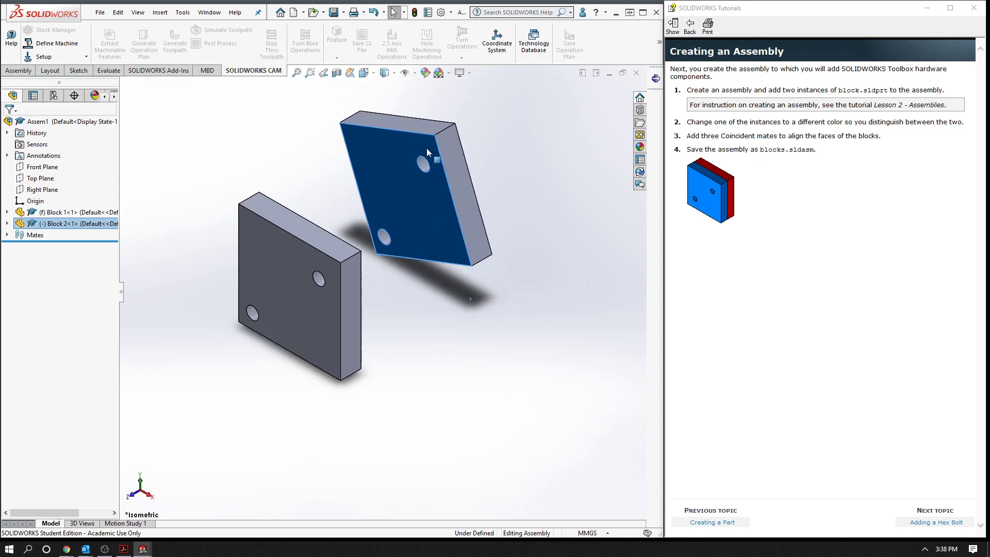
- Mate the blocks' upper holes concentric and slide Block 2 along the shared axis
{"action": "left_click", "coordinate": [427, 166]}
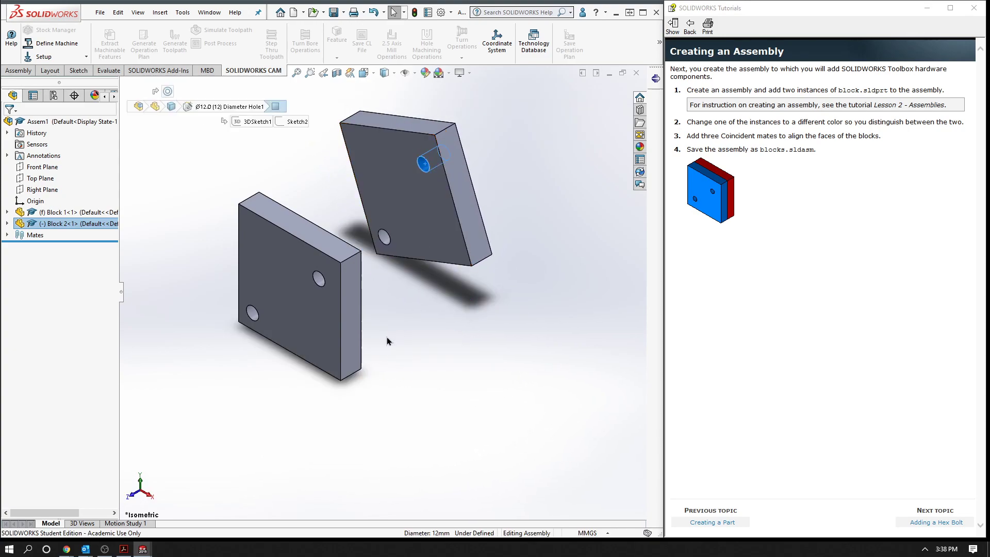
{"action": "left_click", "coordinate": [318, 279], "text": "ctrl"}
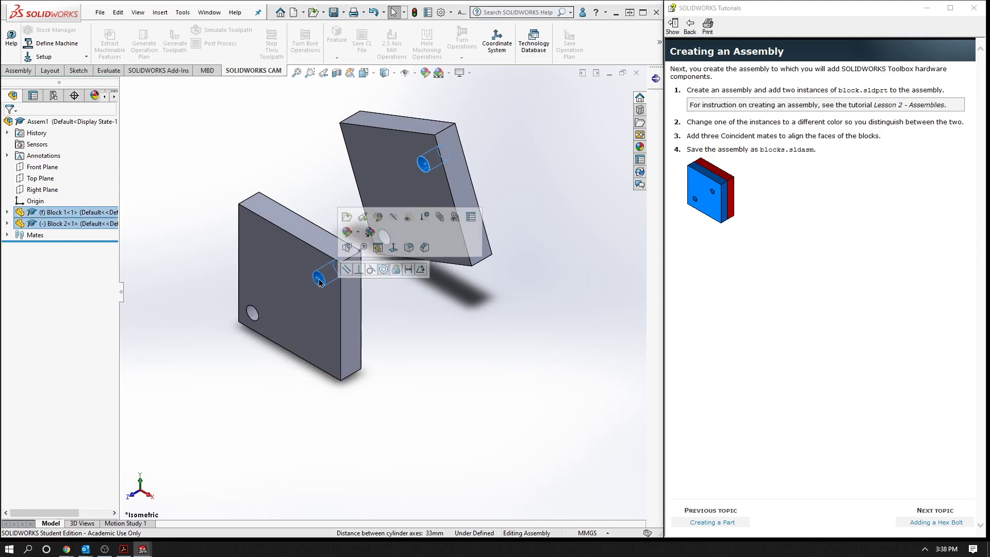
{"action": "left_click", "coordinate": [384, 269]}
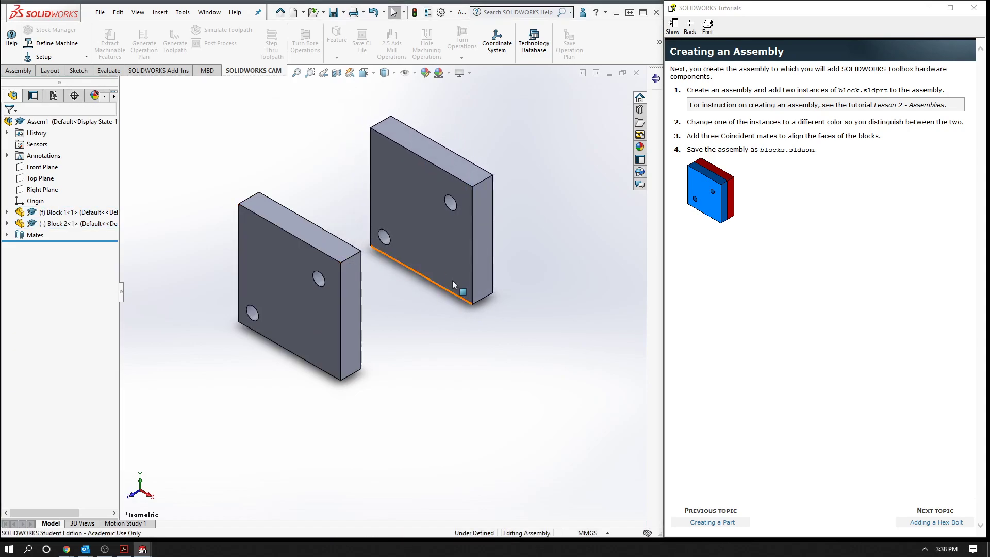
{"action": "left_click", "coordinate": [484, 285]}
{"action": "left_click_drag", "start_coordinate": [485, 285], "coordinate": [477, 246]}
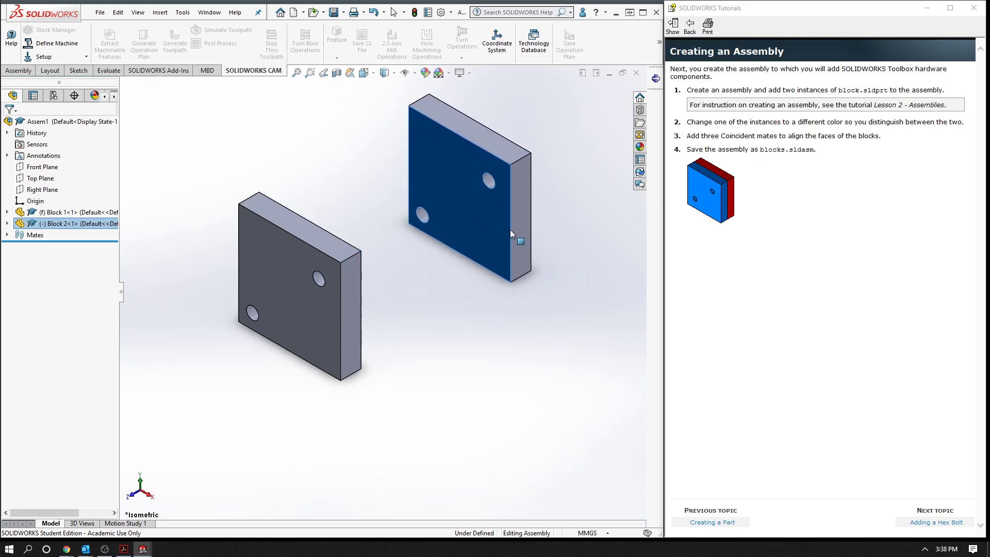
{"action": "left_click_drag", "start_coordinate": [479, 250], "coordinate": [519, 227]}
{"action": "left_click", "coordinate": [477, 358]}
- Make the blocks' facing inner sides coincident, fully defining the assembly
{"action": "mouse_move", "coordinate": [462, 318]}
{"action": "middle_mouse_down"}
{"action": "mouse_move", "coordinate": [440, 347]}
{"action": "mouse_move", "coordinate": [481, 262]}
{"action": "middle_mouse_up"}
{"action": "left_click", "coordinate": [481, 258]}
{"action": "middle_click_drag", "start_coordinate": [468, 302], "coordinate": [398, 350]}
{"action": "left_click", "coordinate": [315, 322], "text": "ctrl"}
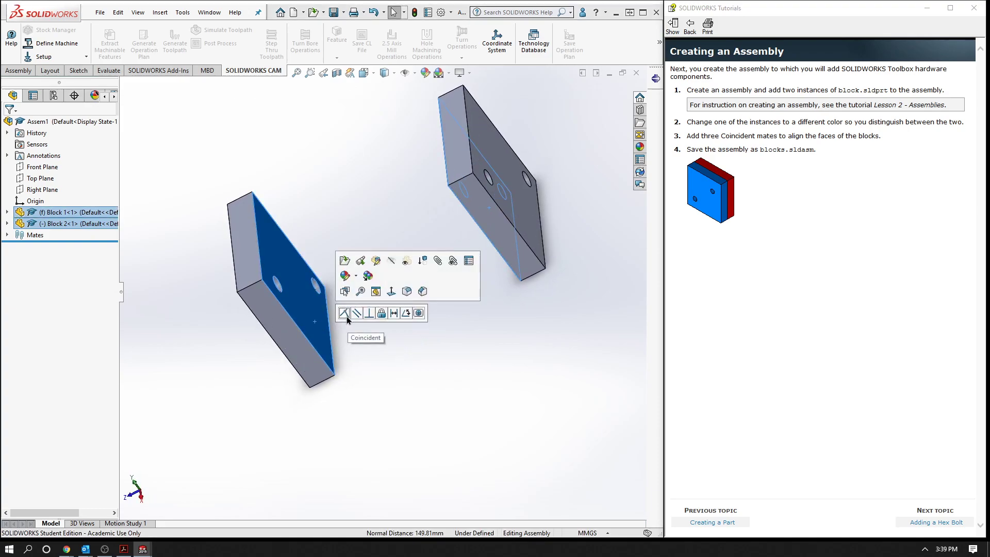
{"action": "left_click", "coordinate": [346, 319]}
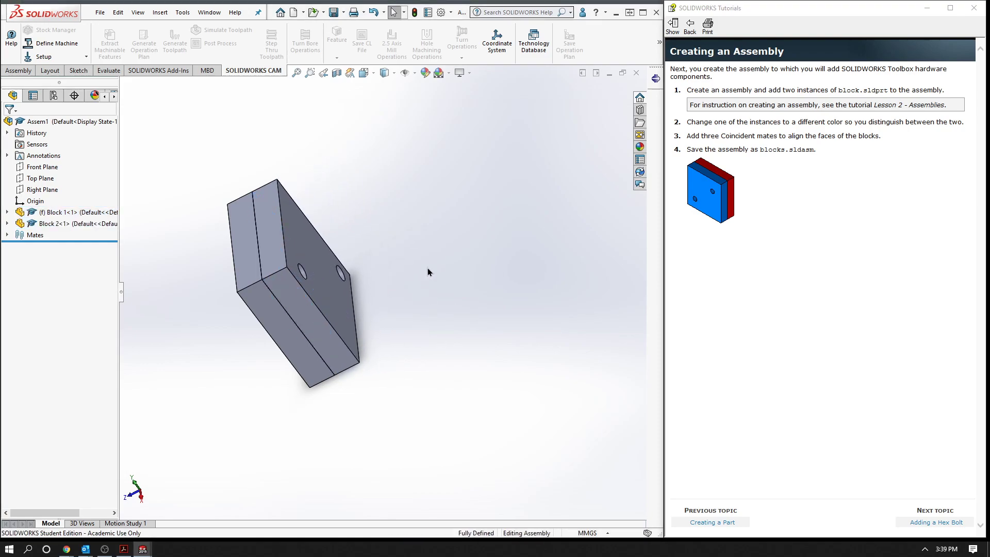
- Return to Isometric view and save the assembly as 'Assembly' on the Desktop
{"action": "left_click", "coordinate": [372, 75]}
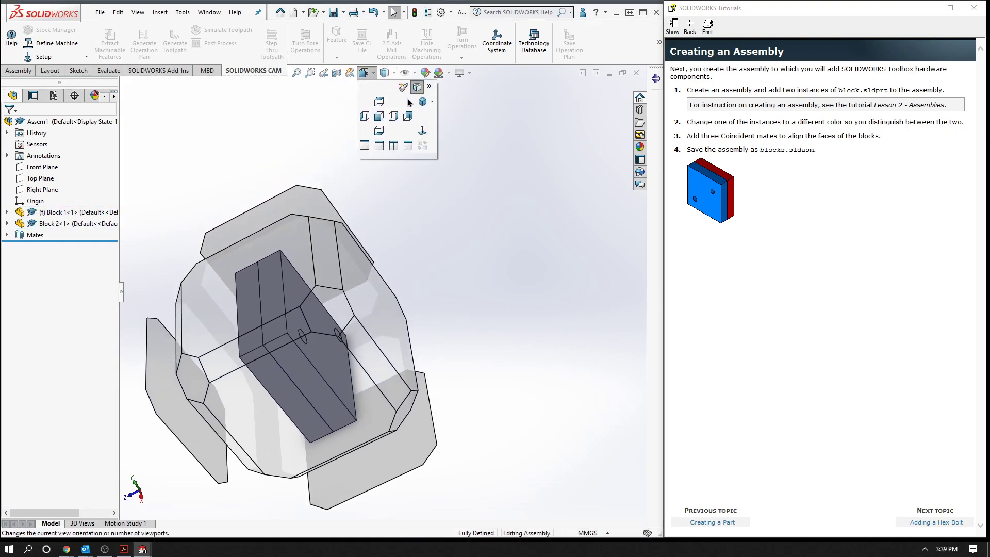
{"action": "left_click", "coordinate": [423, 103]}
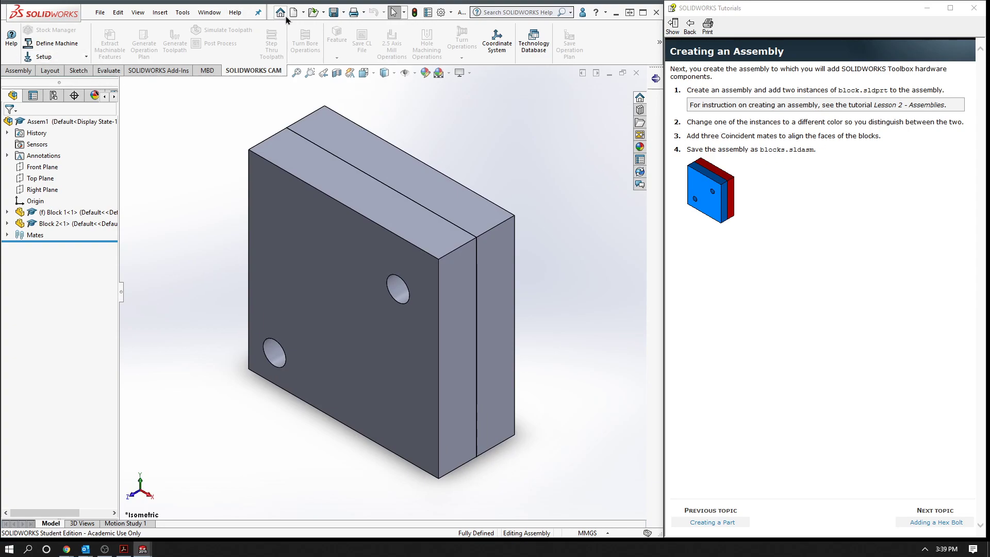
{"action": "left_click", "coordinate": [101, 12]}
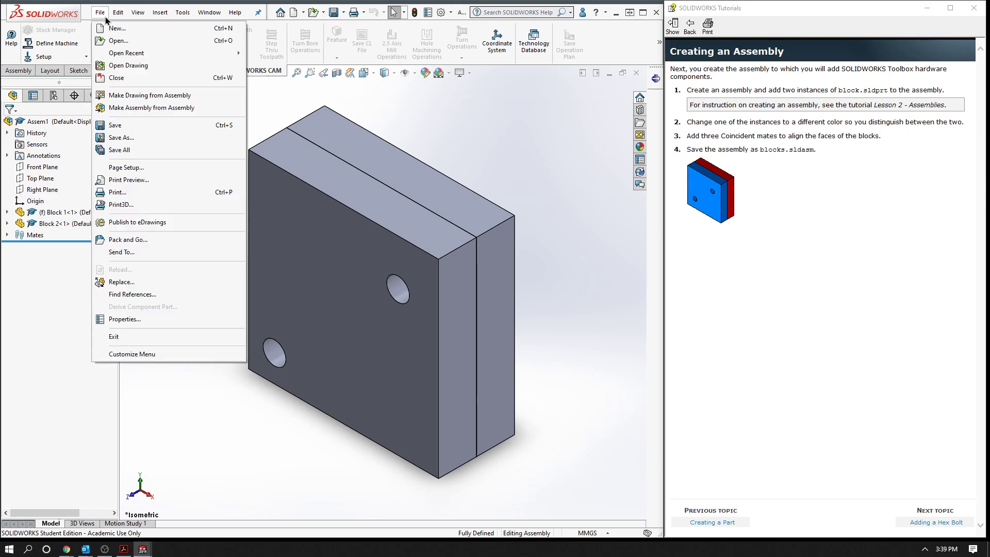
{"action": "left_click", "coordinate": [144, 138]}
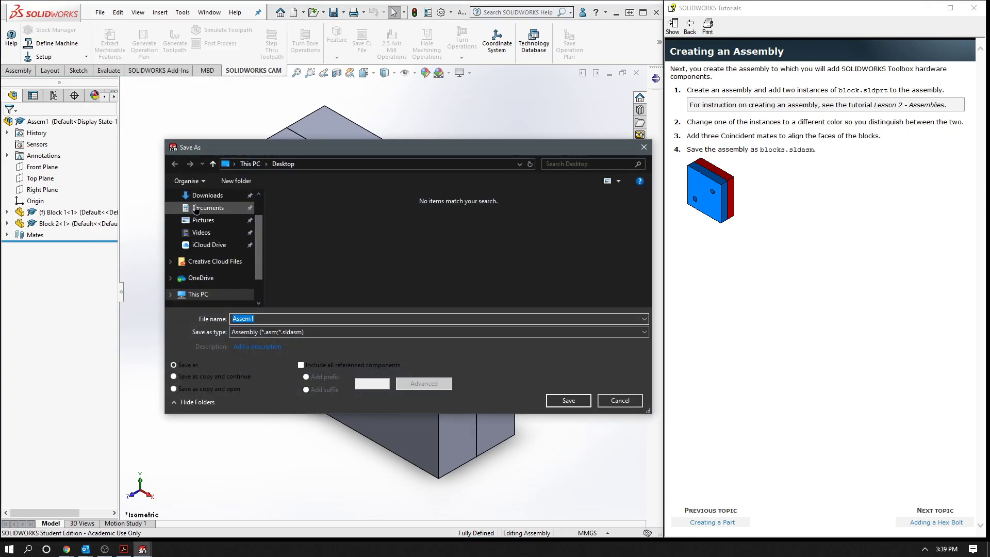
{"action": "scroll", "coordinate": [247, 242], "scroll_direction": "up", "scroll_amount": 1}
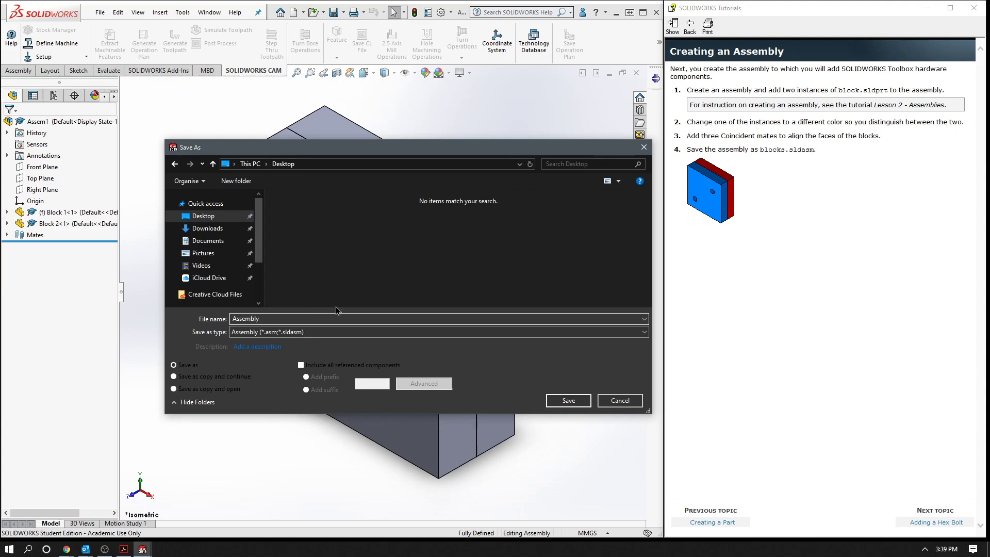
{"action": "left_click", "coordinate": [562, 400]}
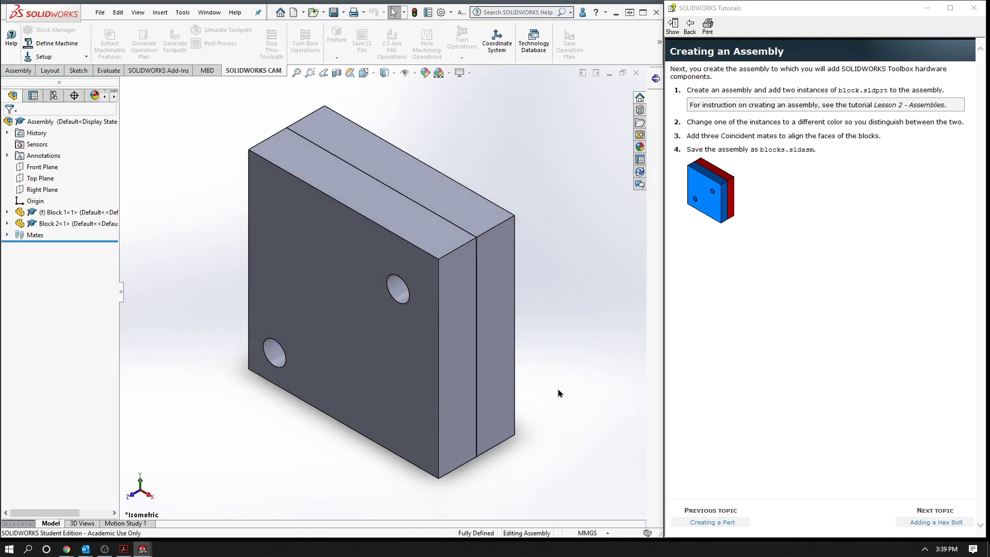
- Advance the tutorial to the topic on adding a hex bolt
{"action": "left_click", "coordinate": [935, 522]}
{"action": "scroll", "coordinate": [502, 296], "scroll_direction": "up", "scroll_amount": 1}
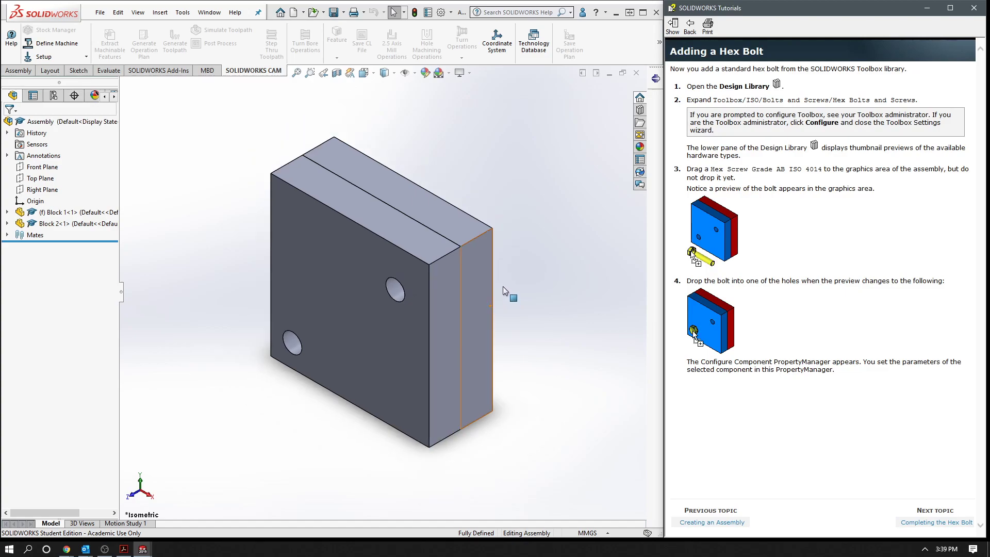
{"action": "scroll", "coordinate": [502, 286], "scroll_direction": "down", "scroll_amount": 1}
{"action": "scroll", "coordinate": [504, 282], "scroll_direction": "up", "scroll_amount": 1}
{"action": "scroll", "coordinate": [503, 282], "scroll_direction": "down", "scroll_amount": 1}
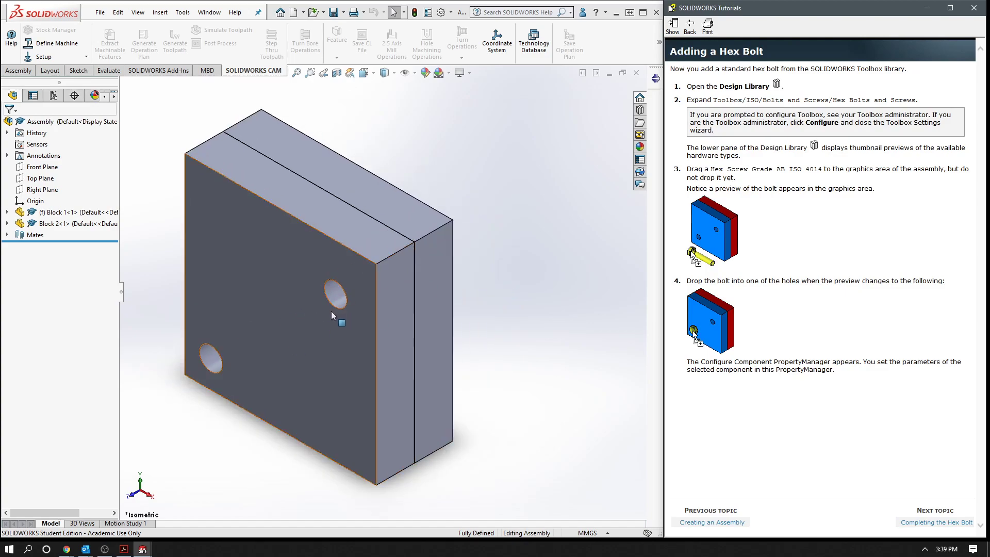
- Browse the Design Library to Toolbox > ISO > Bolts and Screws > Hex Bolts and Screws
{"action": "left_click", "coordinate": [640, 111]}
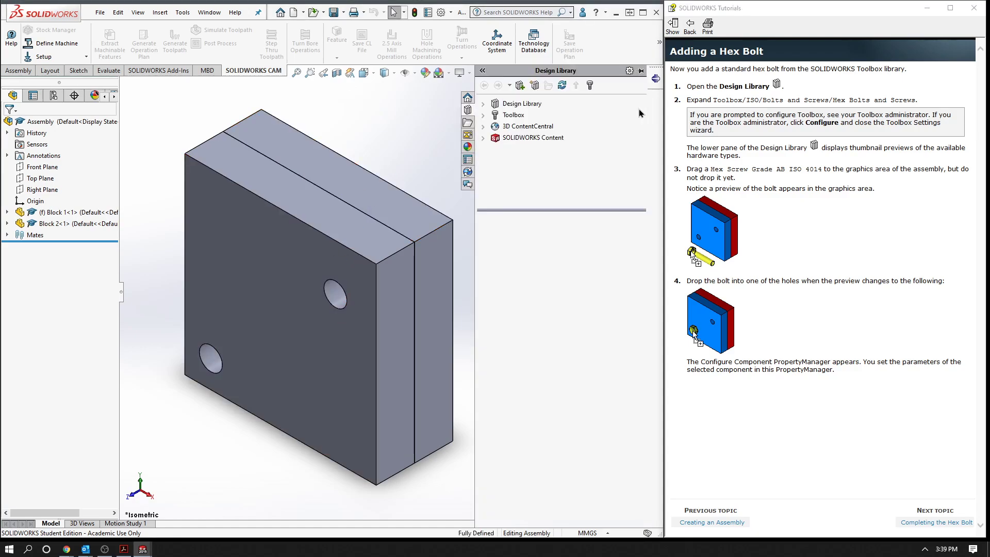
{"action": "left_click", "coordinate": [509, 117]}
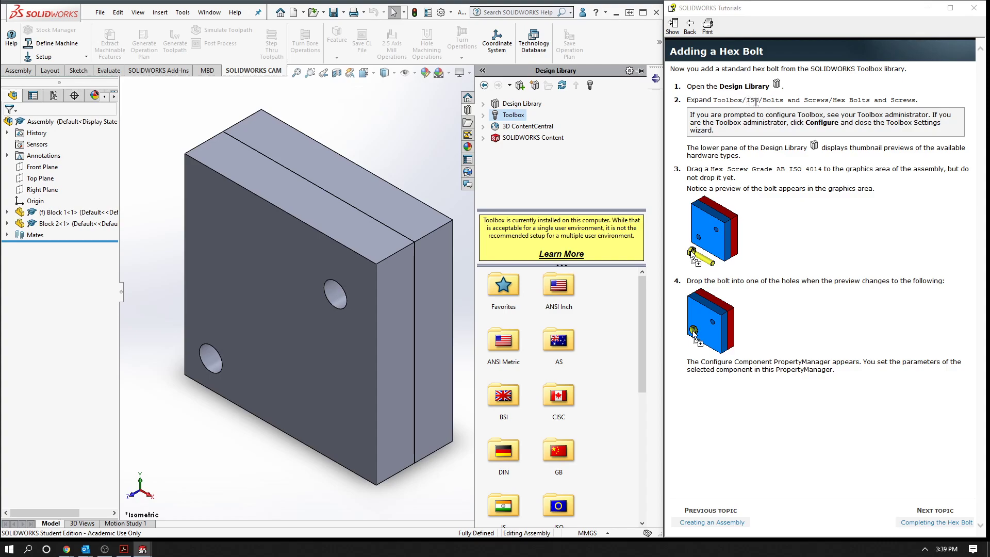
{"action": "left_click_drag", "start_coordinate": [644, 292], "coordinate": [646, 368]}
{"action": "double_click", "coordinate": [560, 306]}
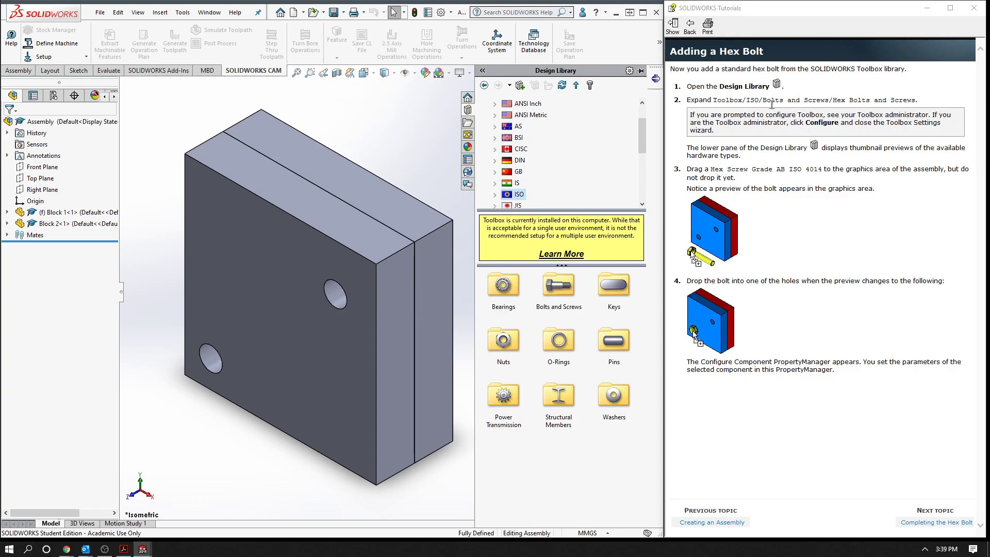
{"action": "double_click", "coordinate": [568, 290]}
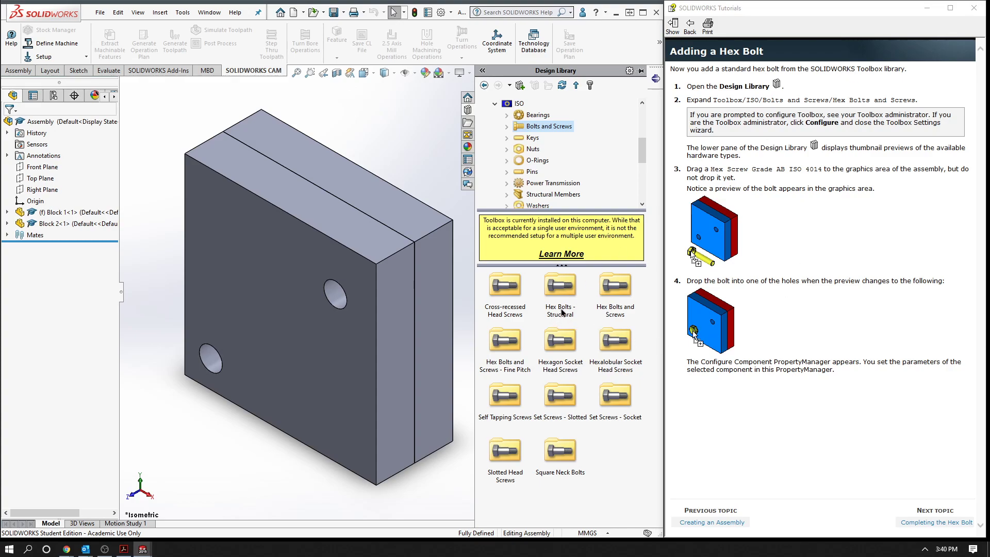
{"action": "double_click", "coordinate": [621, 291]}
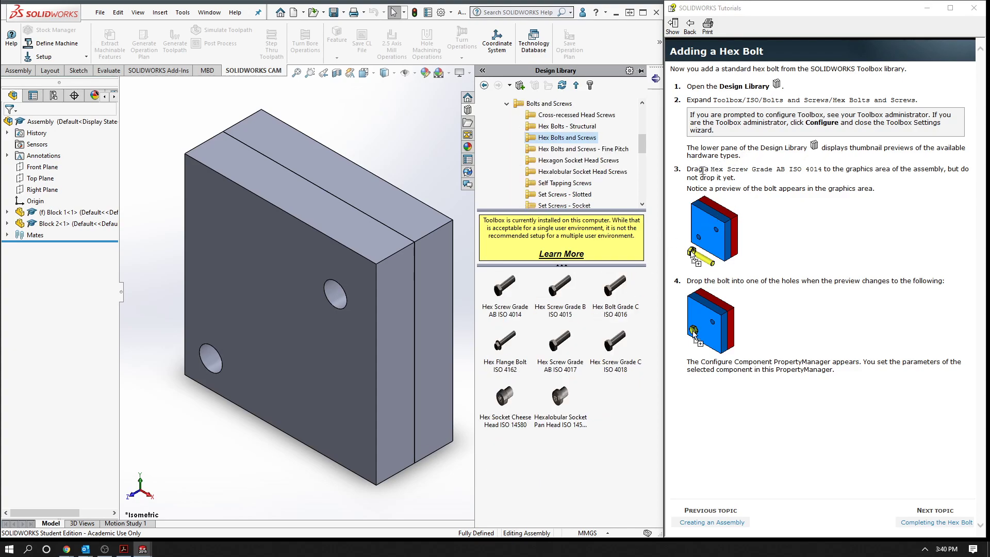
{"action": "scroll", "coordinate": [399, 277], "scroll_direction": "up", "scroll_amount": 1}
{"action": "scroll", "coordinate": [394, 283], "scroll_direction": "up", "scroll_amount": 1}
- Drag Hex Screw Grade AB ISO 4014 from the Design Library into the blocks' upper hole
{"action": "scroll", "coordinate": [407, 281], "scroll_direction": "up", "scroll_amount": 1}
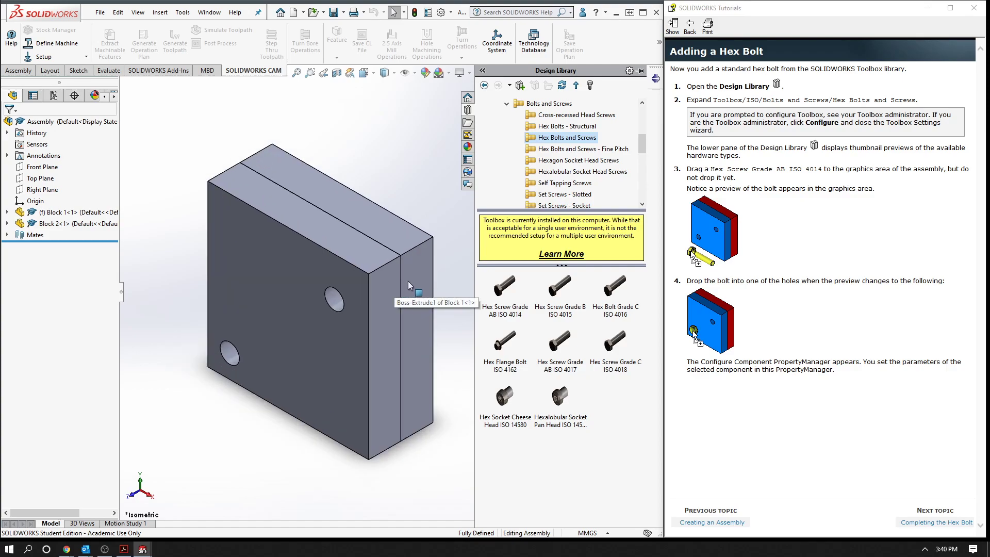
{"action": "scroll", "coordinate": [375, 308], "scroll_direction": "down", "scroll_amount": 1}
{"action": "scroll", "coordinate": [376, 305], "scroll_direction": "down", "scroll_amount": 1}
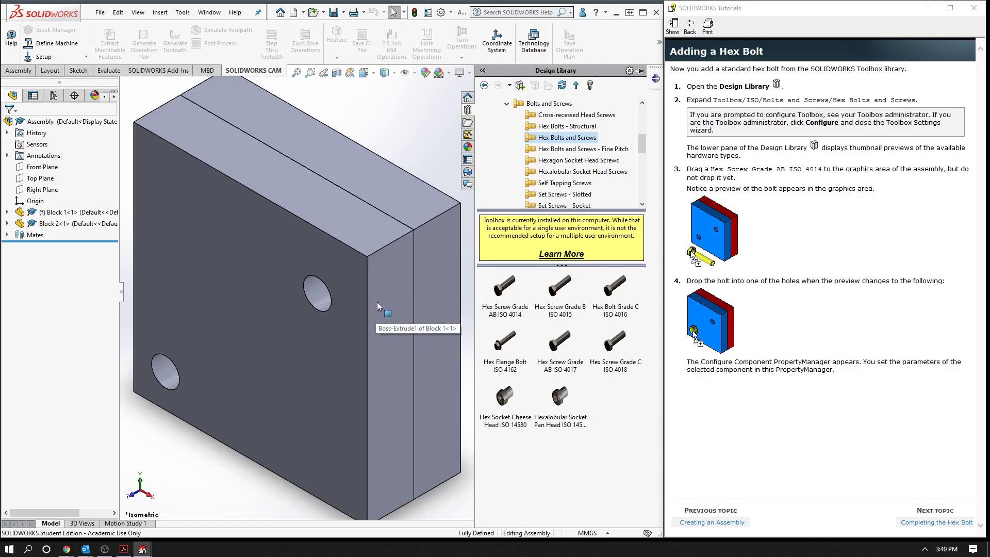
{"action": "scroll", "coordinate": [376, 302], "scroll_direction": "up", "scroll_amount": 1}
{"action": "scroll", "coordinate": [377, 300], "scroll_direction": "up", "scroll_amount": 1}
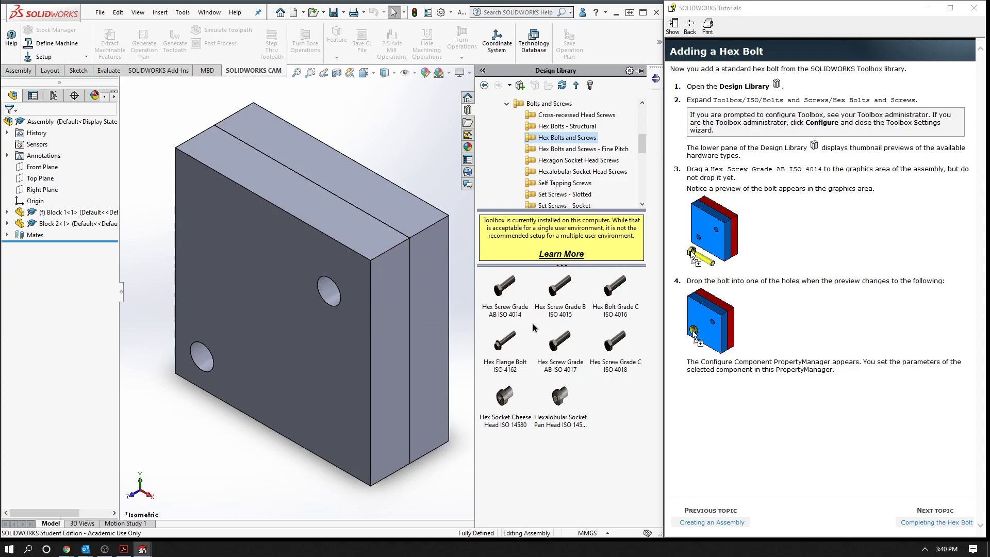
{"action": "mouse_move", "coordinate": [504, 288]}
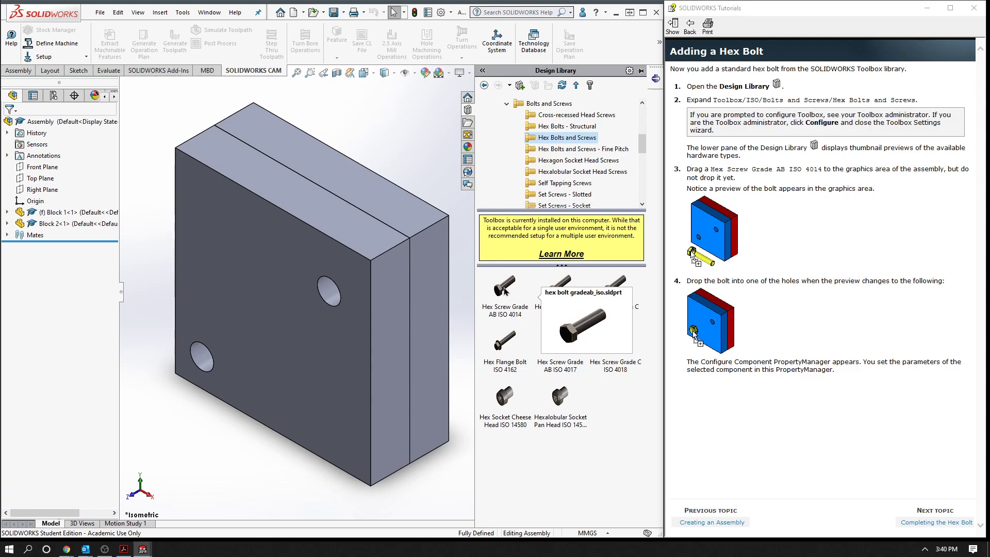
{"action": "mouse_move", "coordinate": [504, 291]}
{"action": "left_mouse_down"}
{"action": "mouse_move", "coordinate": [401, 302]}
{"action": "mouse_move", "coordinate": [329, 291]}
{"action": "left_mouse_up"}
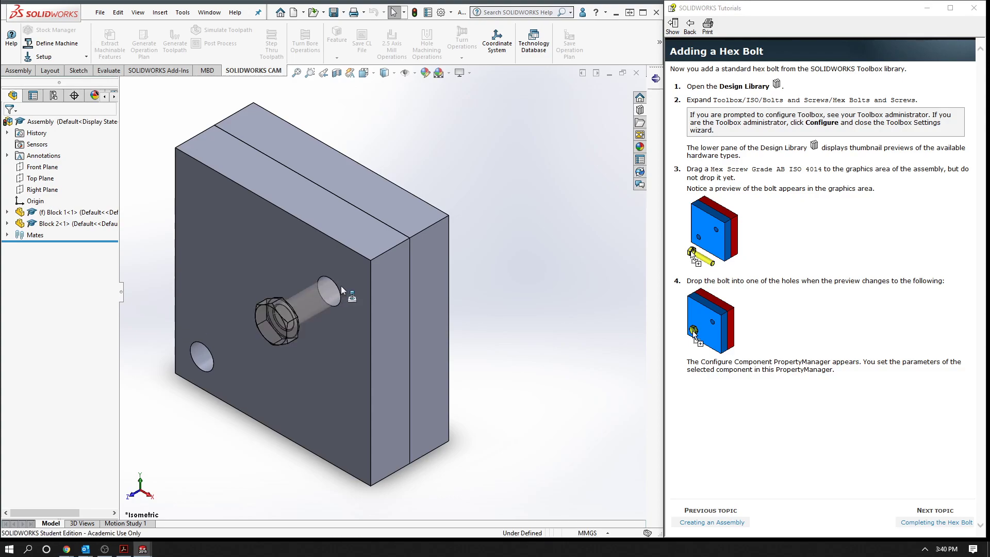
{"action": "left_click_drag", "start_coordinate": [335, 286], "coordinate": [340, 286]}
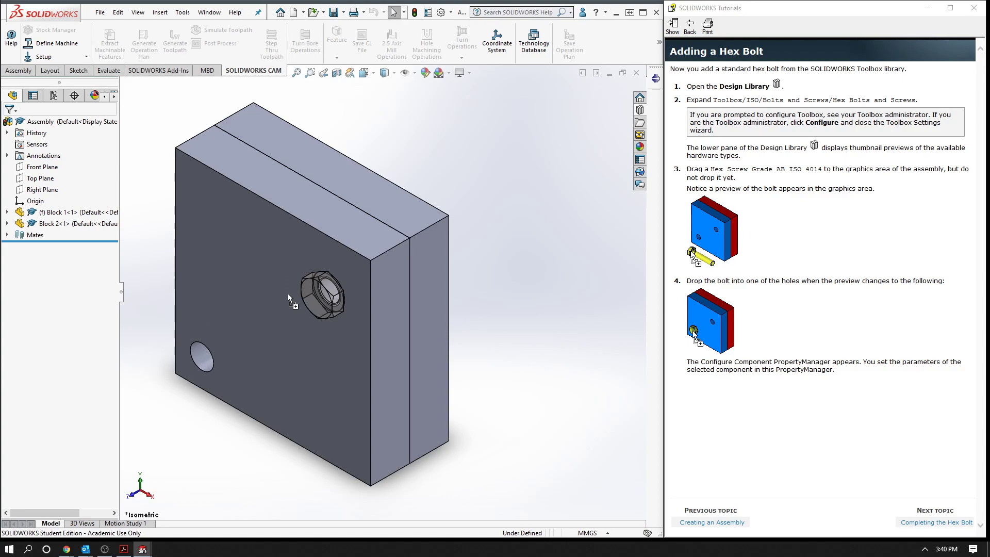
{"action": "left_click_drag", "start_coordinate": [288, 295], "coordinate": [293, 294]}
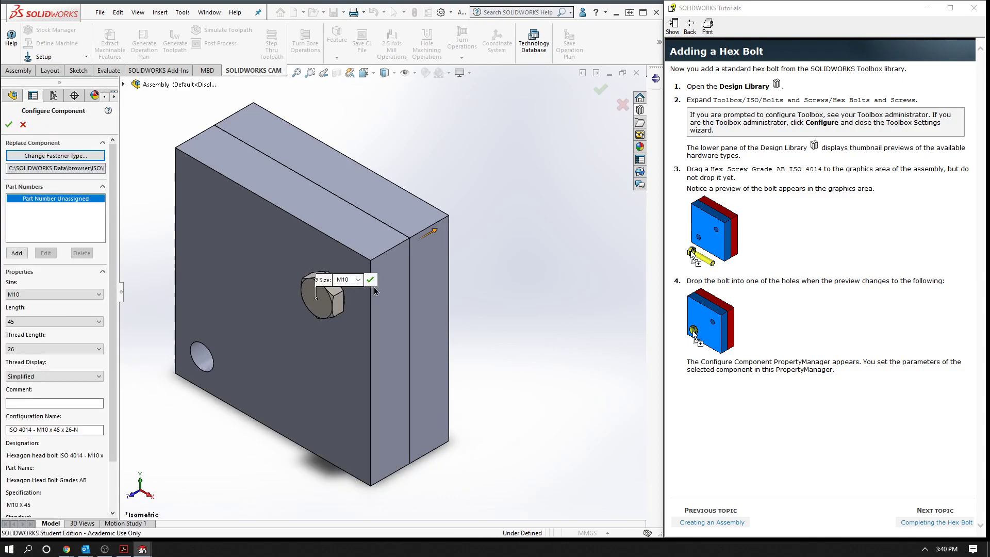
- Orbit and zoom the view to inspect the bolt placed in the upper hole
{"action": "middle_click_drag", "start_coordinate": [482, 316], "coordinate": [476, 318]}
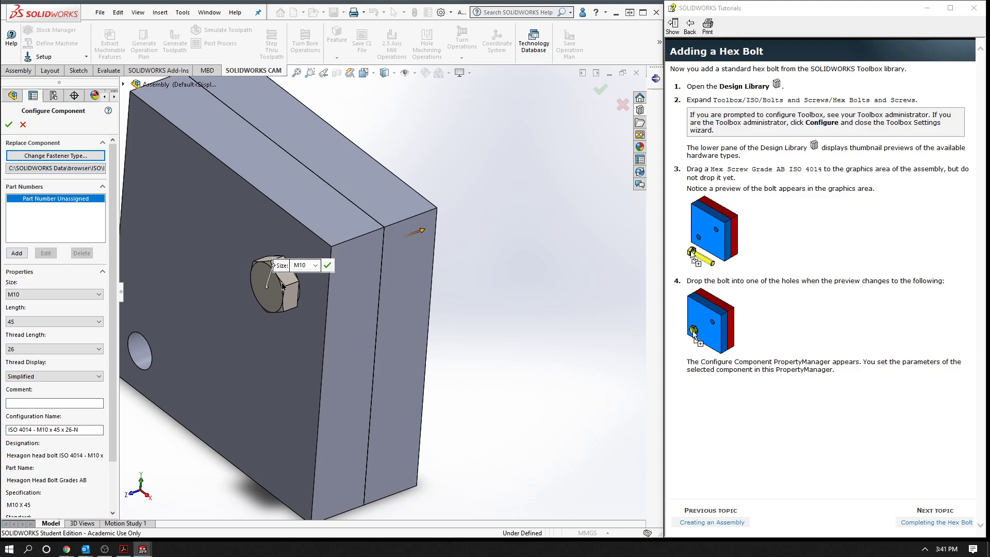
{"action": "scroll", "coordinate": [282, 287], "scroll_direction": "down", "scroll_amount": 2}
{"action": "scroll", "coordinate": [288, 299], "scroll_direction": "down", "scroll_amount": 2}
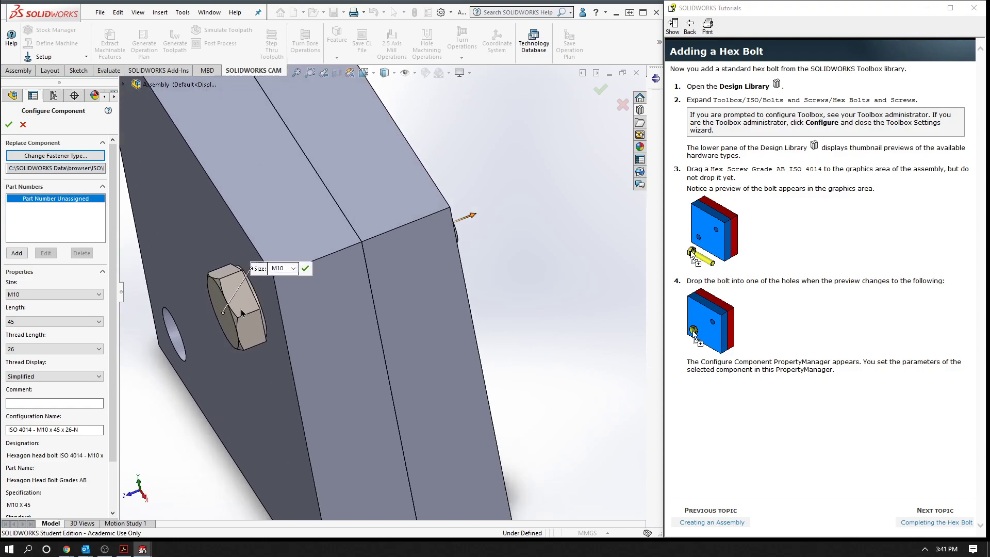
{"action": "scroll", "coordinate": [309, 323], "scroll_direction": "down", "scroll_amount": 2}
{"action": "scroll", "coordinate": [310, 324], "scroll_direction": "up", "scroll_amount": 2}
{"action": "scroll", "coordinate": [330, 328], "scroll_direction": "up", "scroll_amount": 2}
{"action": "scroll", "coordinate": [348, 331], "scroll_direction": "up", "scroll_amount": 2}
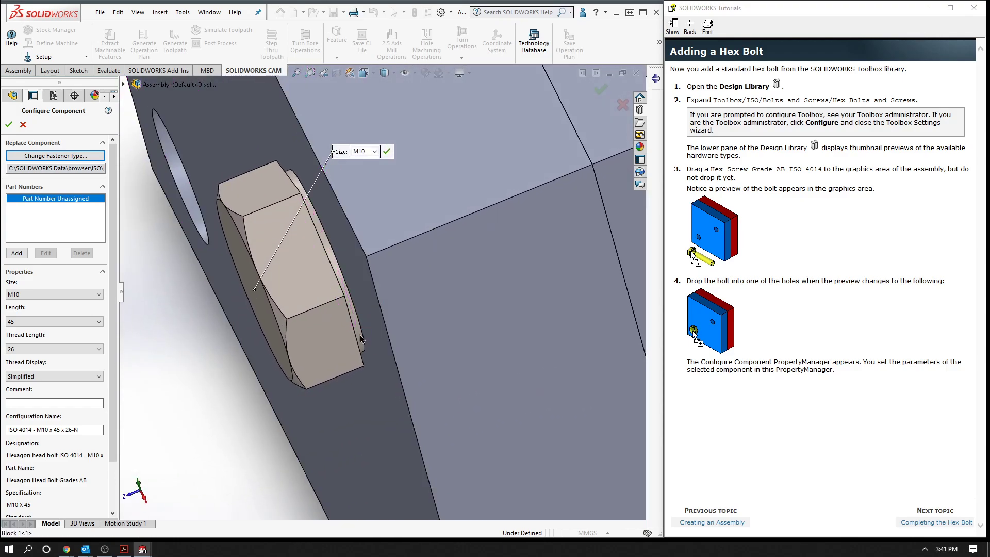
{"action": "scroll", "coordinate": [362, 333], "scroll_direction": "up", "scroll_amount": 1}
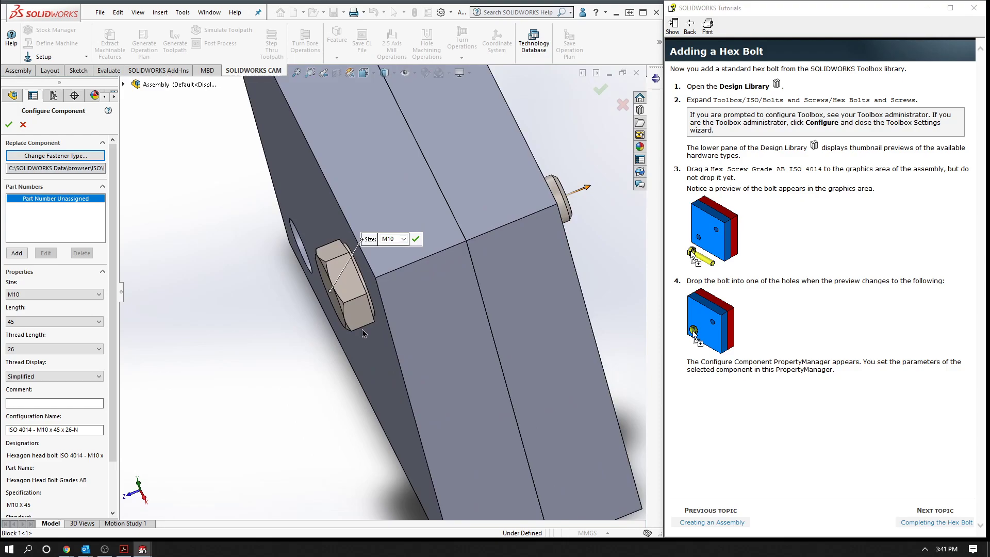
{"action": "scroll", "coordinate": [405, 319], "scroll_direction": "up", "scroll_amount": 2}
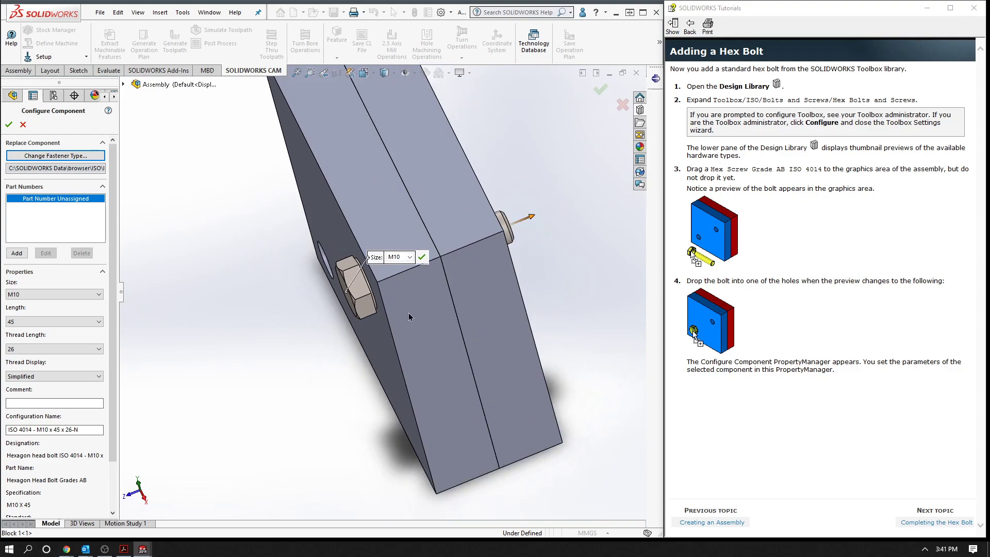
{"action": "middle_click_drag", "start_coordinate": [426, 346], "coordinate": [409, 351]}
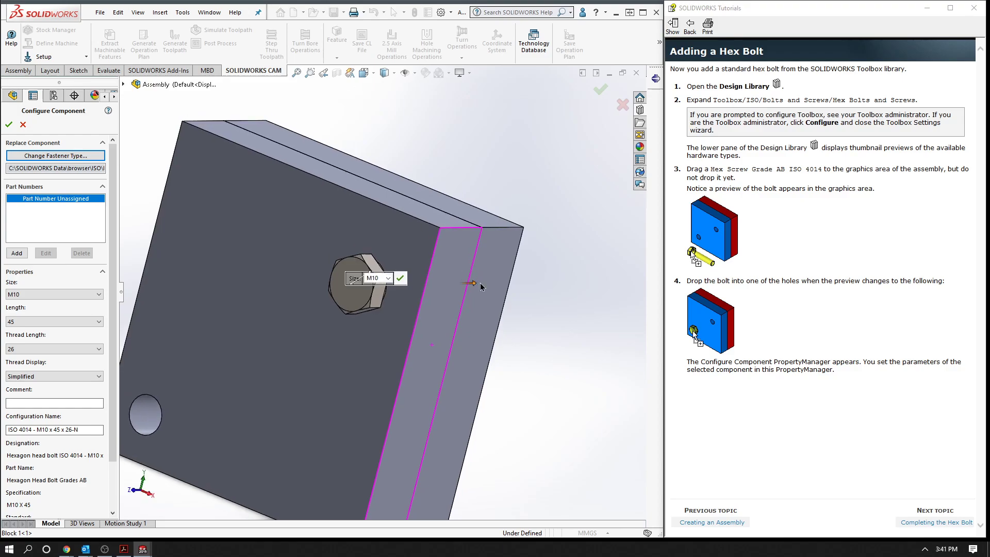
{"action": "scroll", "coordinate": [352, 348], "scroll_direction": "down", "scroll_amount": 3}
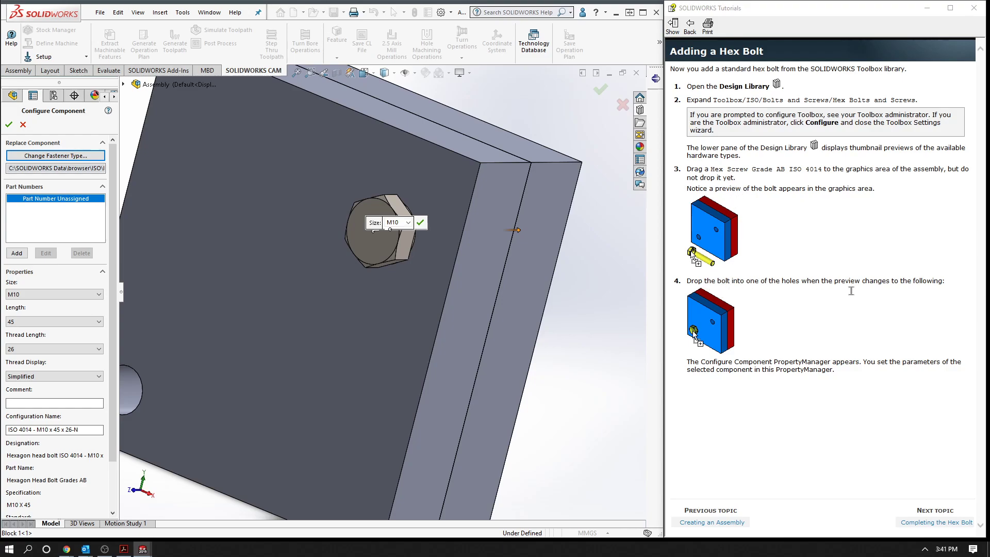
{"action": "scroll", "coordinate": [380, 345], "scroll_direction": "up", "scroll_amount": 3}
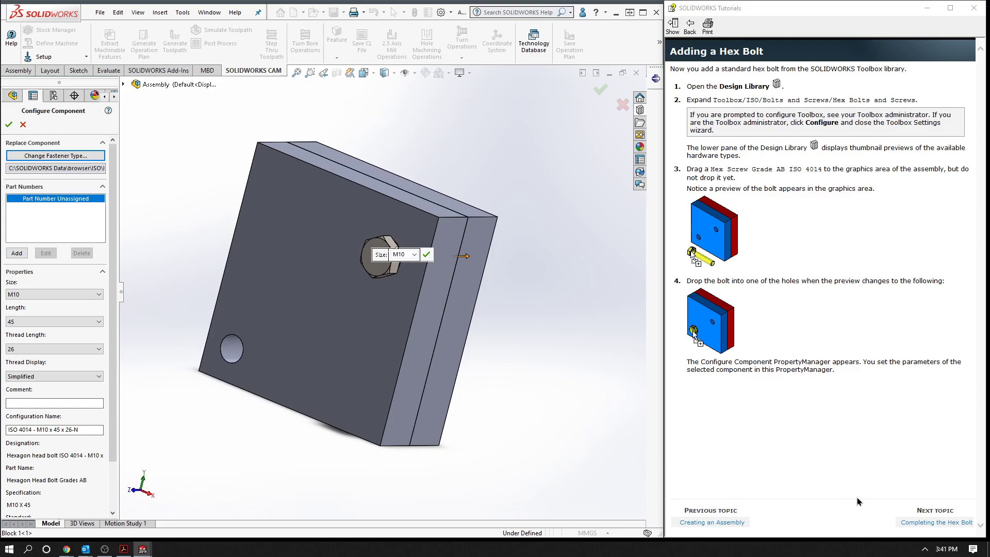
- Set the bolt size to M12, keeping length 50 with a 30 thread length
{"action": "left_click", "coordinate": [926, 523]}
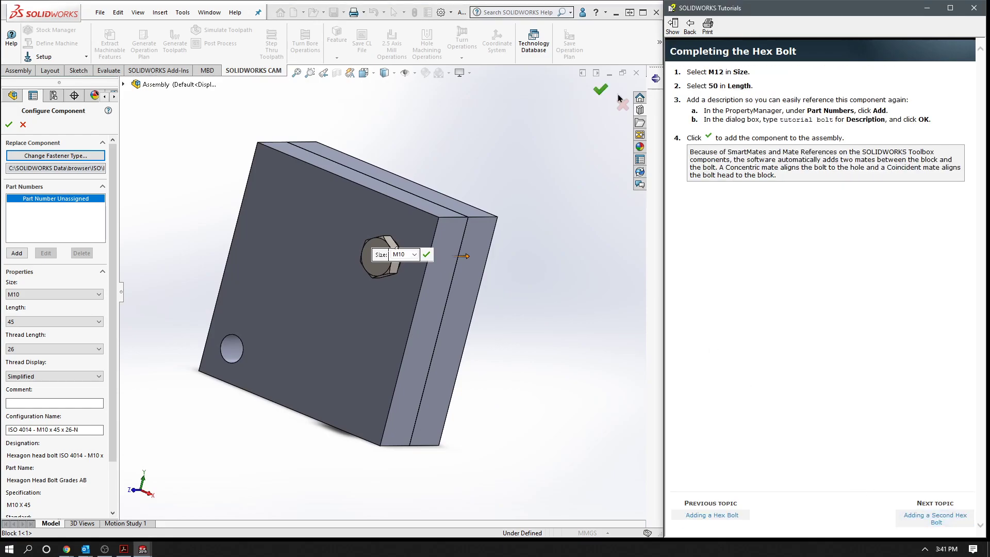
{"action": "left_click", "coordinate": [91, 294]}
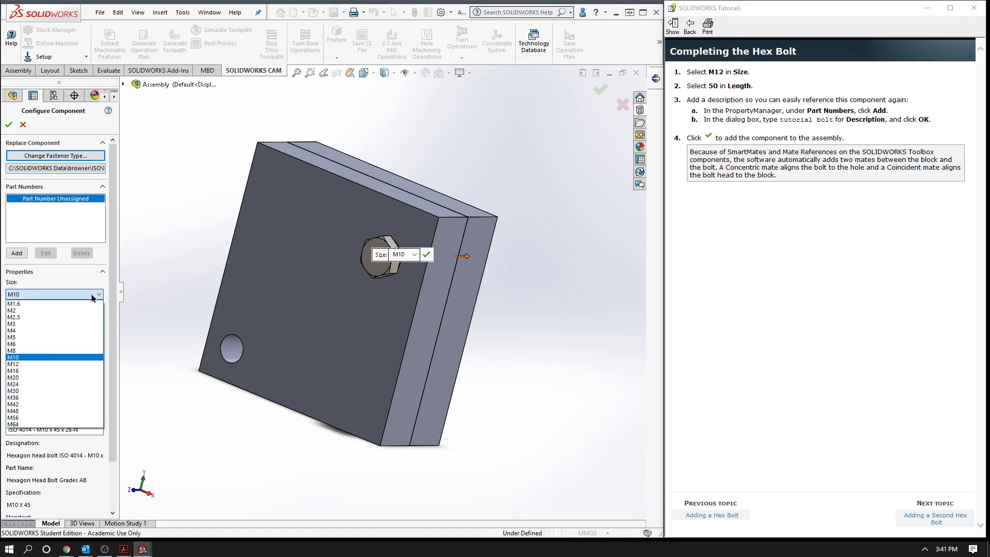
{"action": "left_click", "coordinate": [48, 363]}
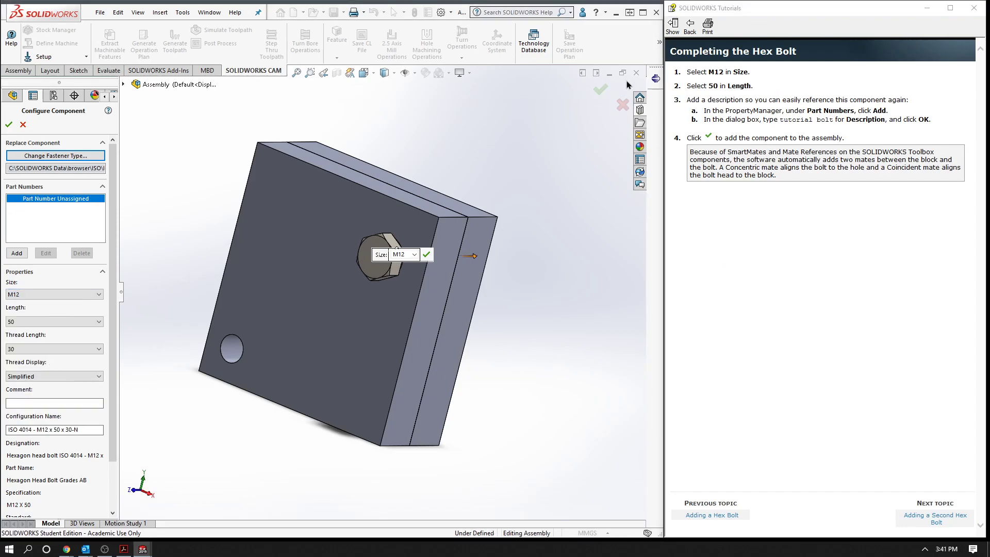
{"action": "left_click", "coordinate": [80, 321]}
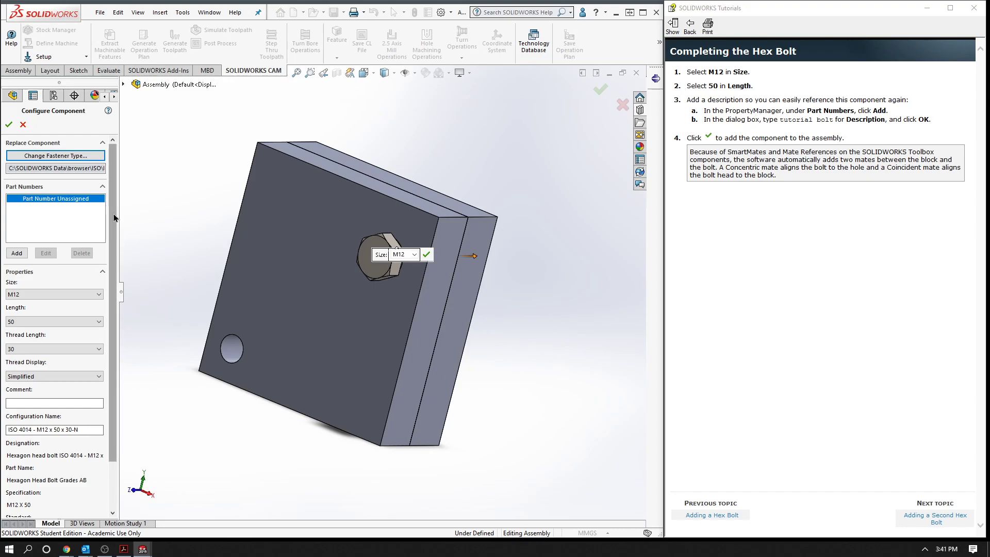
{"action": "left_click_drag", "start_coordinate": [113, 214], "coordinate": [117, 243]}
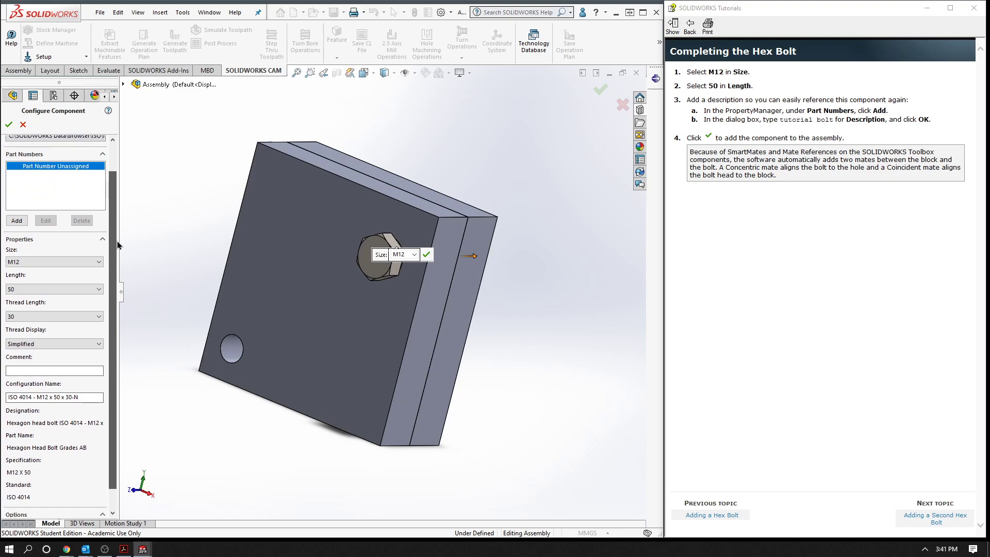
{"action": "left_click_drag", "start_coordinate": [118, 239], "coordinate": [117, 268]}
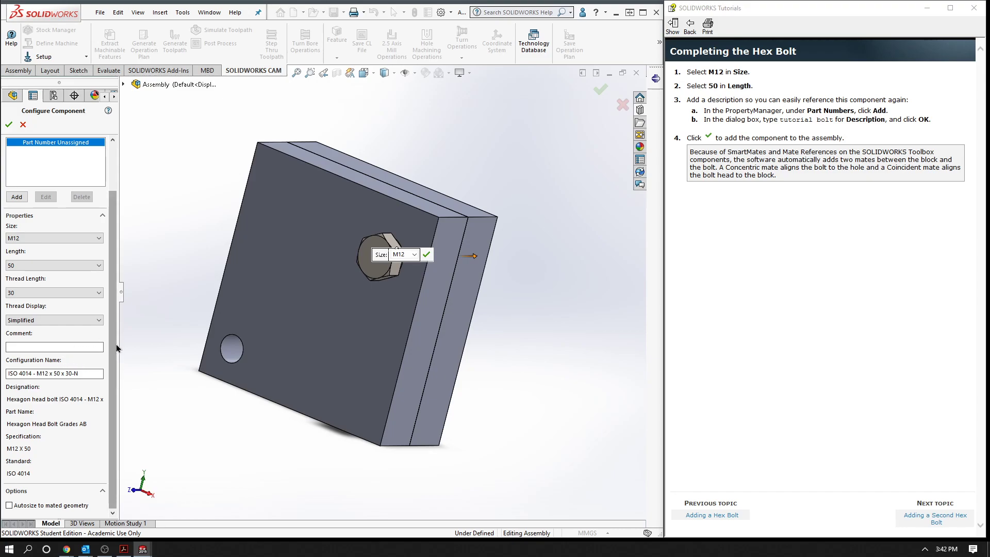
{"action": "left_click_drag", "start_coordinate": [113, 348], "coordinate": [117, 348]}
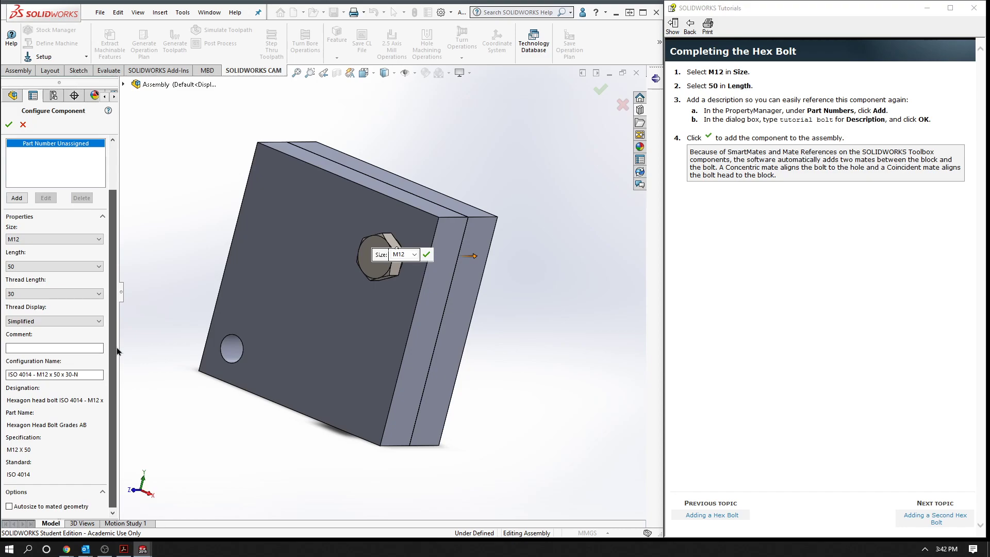
{"action": "left_click_drag", "start_coordinate": [117, 348], "coordinate": [124, 302]}
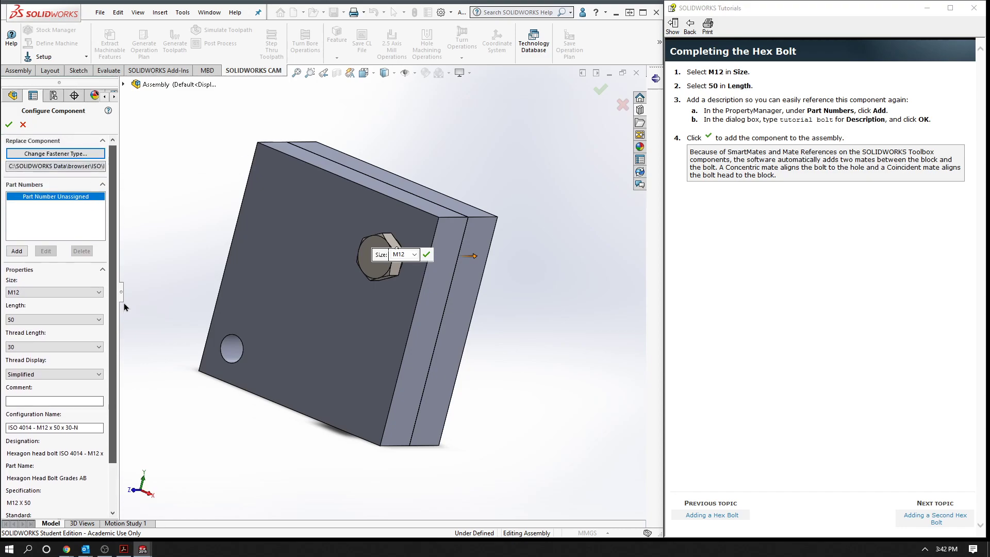
- Add a part number entry for the M12 x 50 bolt described as 'Tutorial Bolt'
{"action": "left_click", "coordinate": [16, 251]}
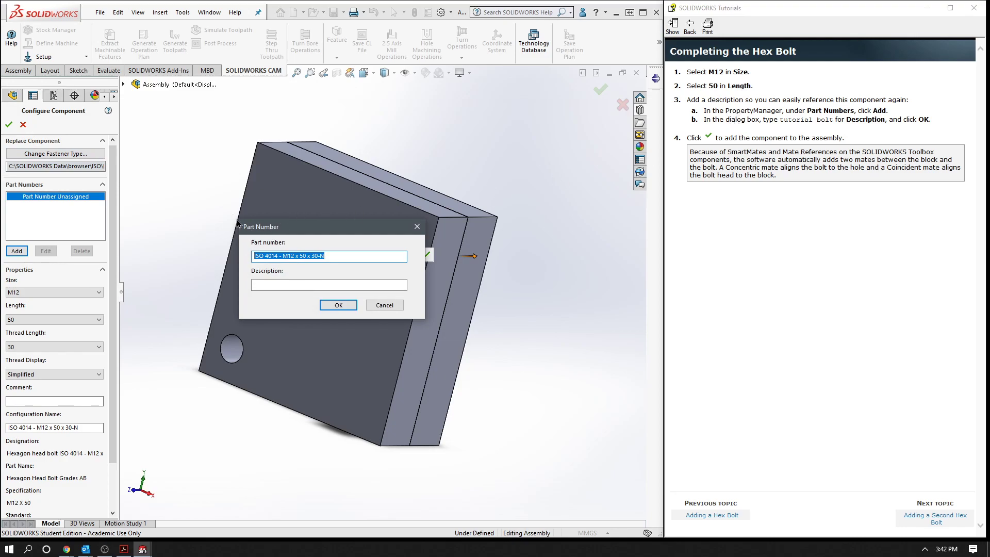
{"action": "key", "text": "Escape"}
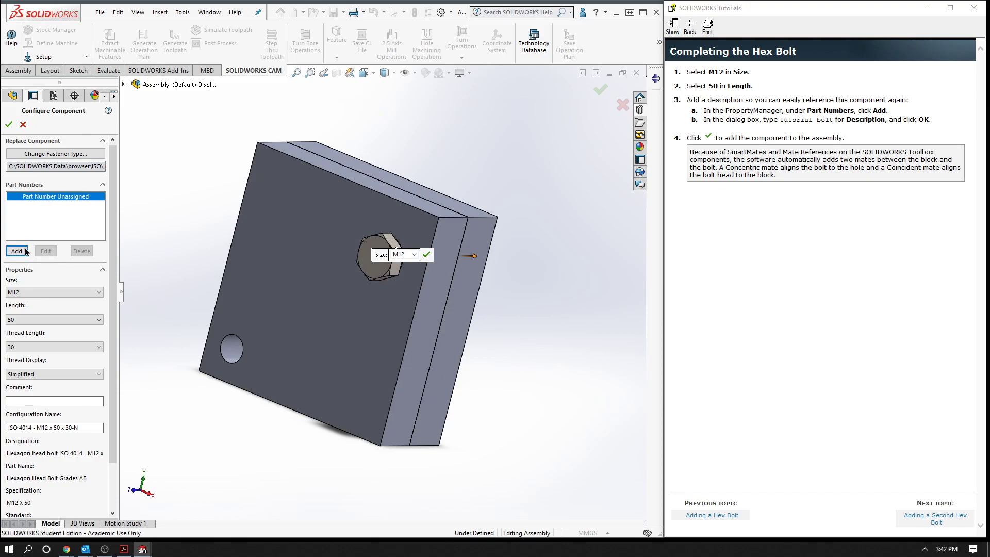
{"action": "left_click", "coordinate": [17, 251]}
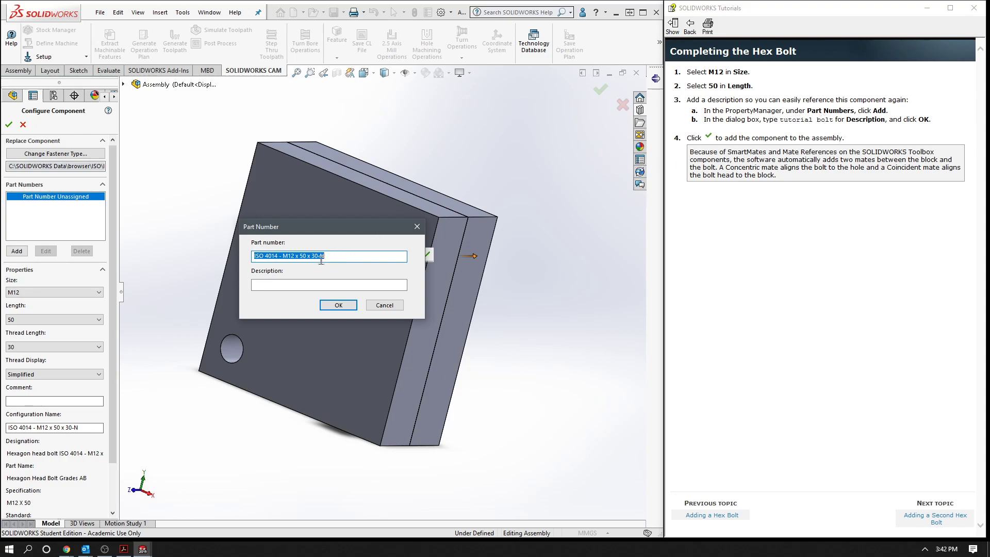
{"action": "left_click", "coordinate": [310, 285]}
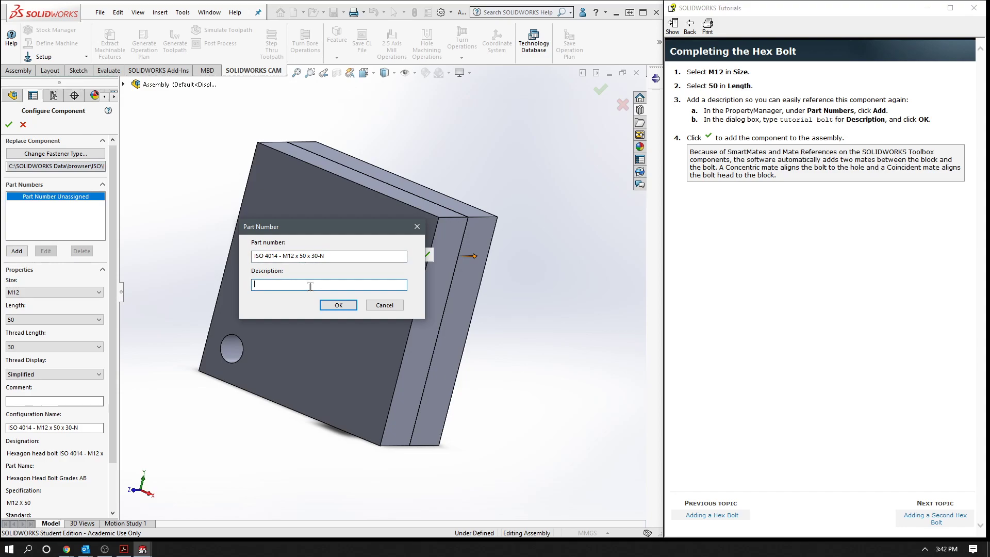
{"action": "type", "text": "Tuto"}
{"action": "type", "text": "rial"}
{"action": "type", "text": " Bo"}
{"action": "left_click", "coordinate": [338, 304]}
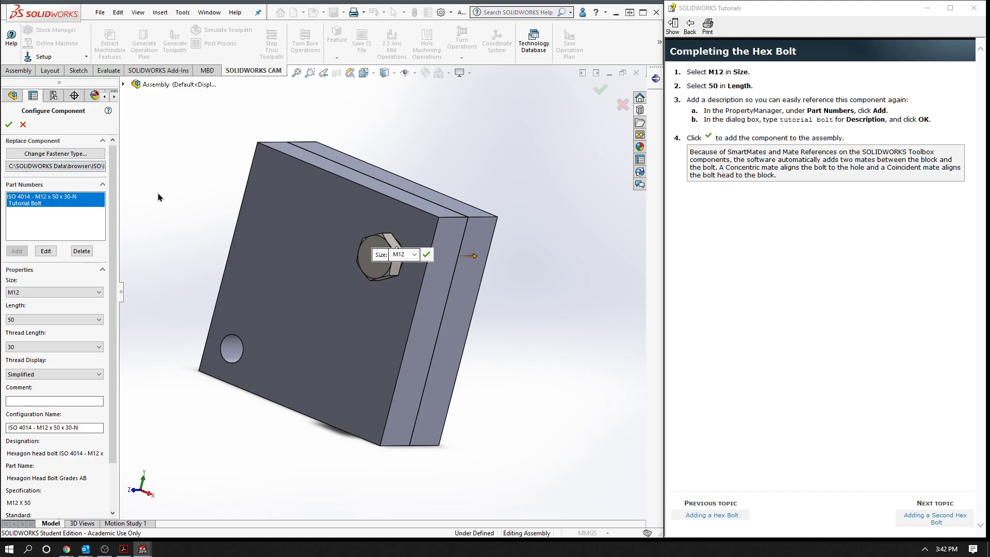
- Accept the first M12 bolt and drop an identical second bolt into the lower-left hole
{"action": "left_click", "coordinate": [12, 123]}
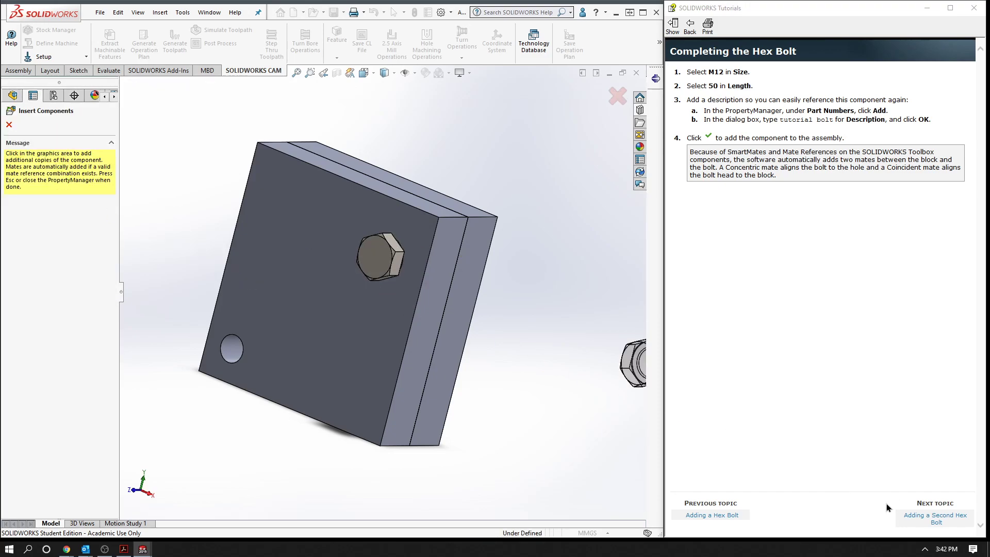
{"action": "left_click", "coordinate": [934, 515]}
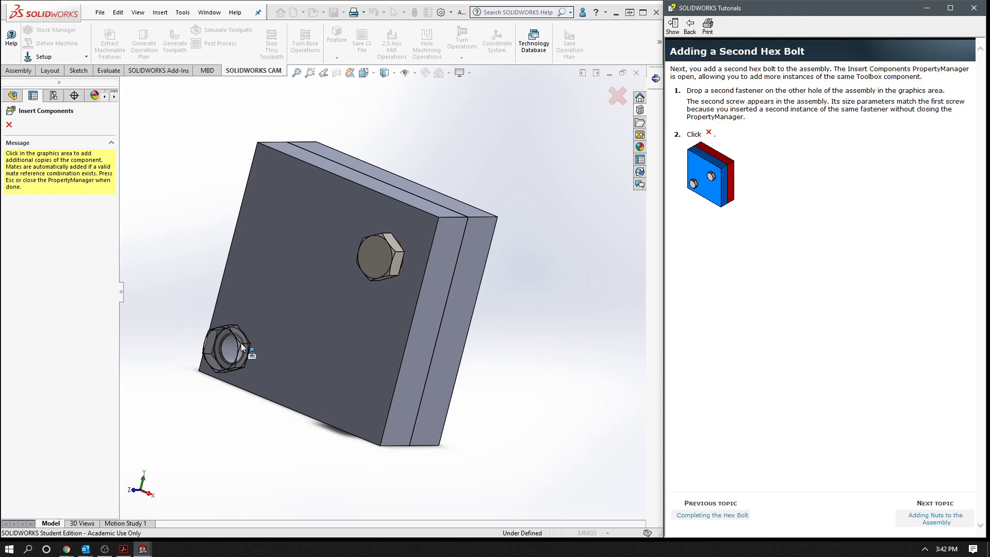
{"action": "left_click", "coordinate": [242, 347]}
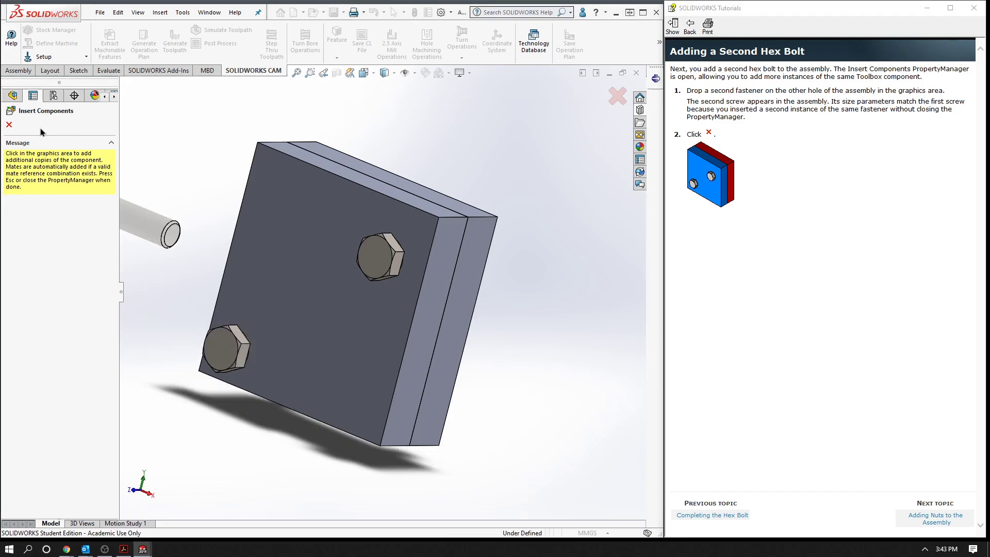
{"action": "left_click", "coordinate": [9, 125]}
- Orbit and zoom to view the assembly's back, where both bolt ends protrude
{"action": "mouse_move", "coordinate": [543, 300]}
{"action": "middle_mouse_down"}
{"action": "mouse_move", "coordinate": [413, 404]}
{"action": "mouse_move", "coordinate": [452, 376]}
{"action": "mouse_move", "coordinate": [455, 388]}
{"action": "mouse_move", "coordinate": [446, 358]}
{"action": "mouse_move", "coordinate": [463, 336]}
{"action": "middle_mouse_up"}
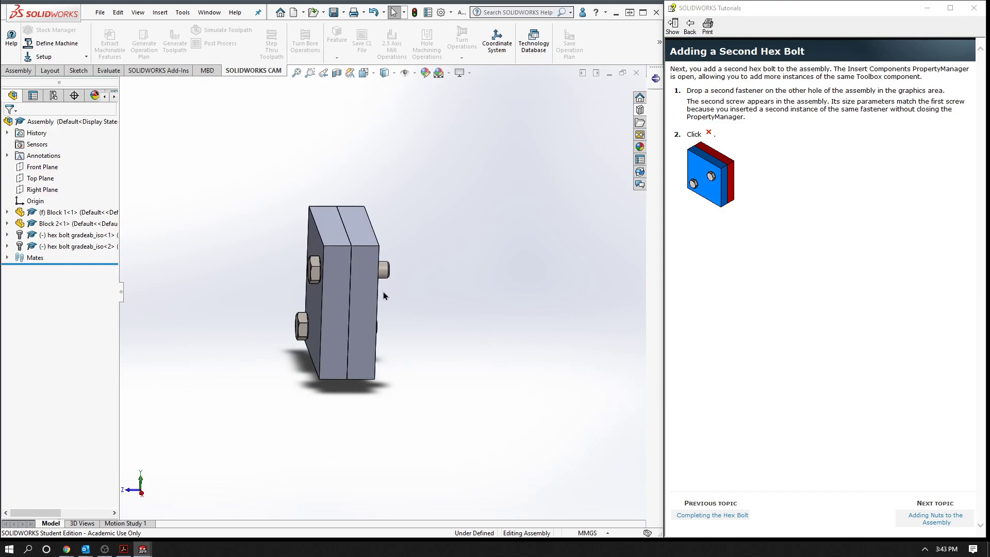
{"action": "scroll", "coordinate": [264, 288], "scroll_direction": "down", "scroll_amount": 3}
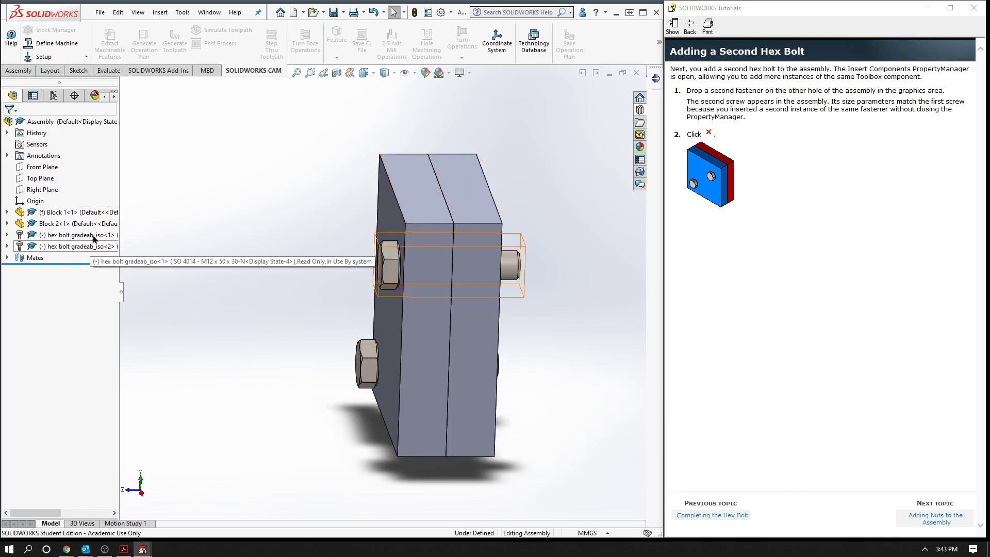
{"action": "middle_click_drag", "start_coordinate": [523, 298], "coordinate": [592, 361]}
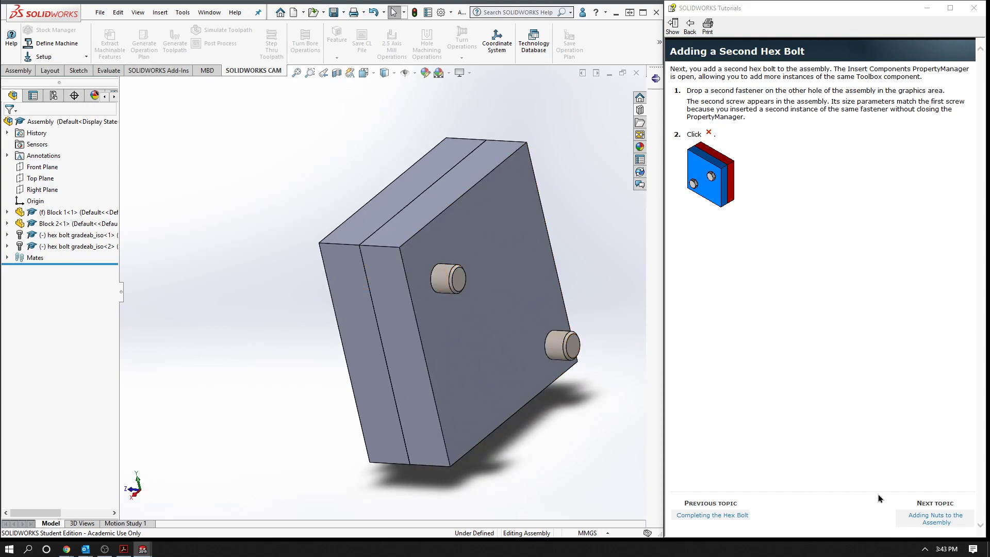
{"action": "left_click", "coordinate": [952, 521]}
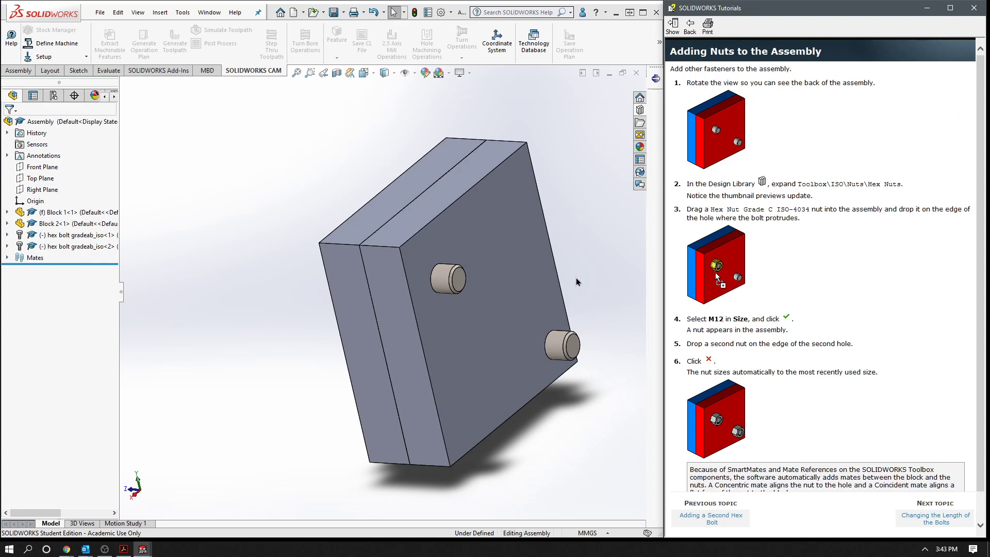
{"action": "middle_click_drag", "start_coordinate": [576, 228], "coordinate": [431, 227], "text": "ctrl"}
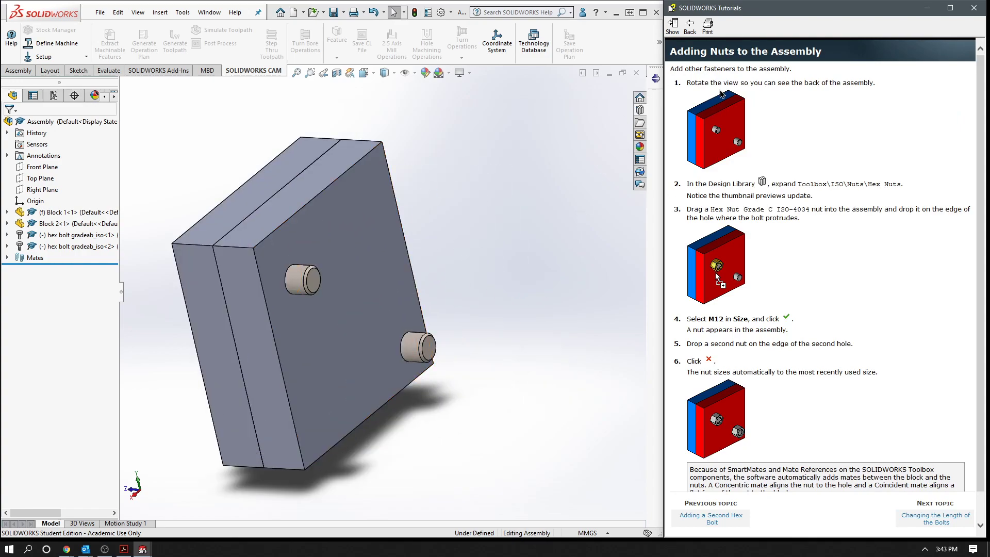
- Collapse Bolts and Screws in the ISO Toolbox and expand Nuts to show Hex Nuts
{"action": "left_click", "coordinate": [638, 111]}
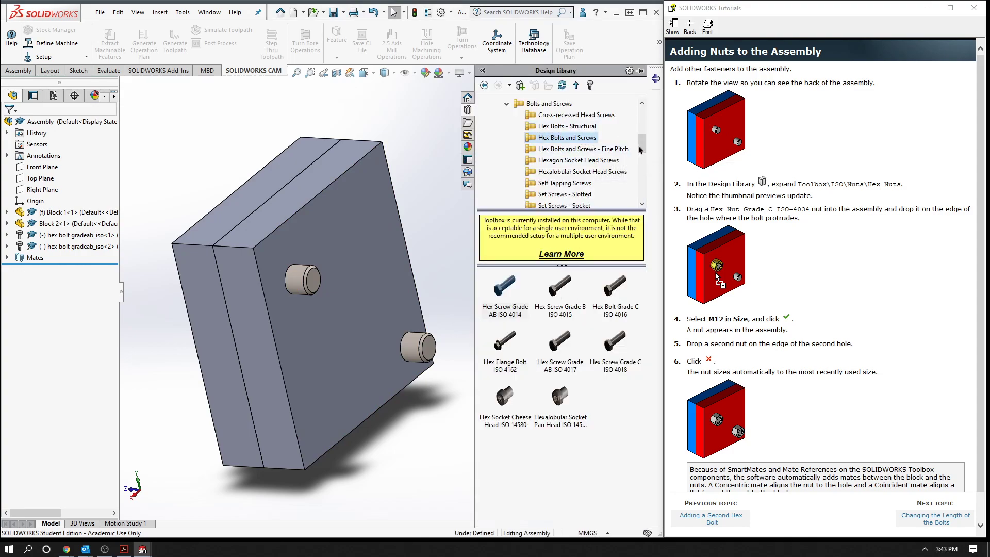
{"action": "scroll", "coordinate": [639, 145], "scroll_direction": "up", "scroll_amount": 2}
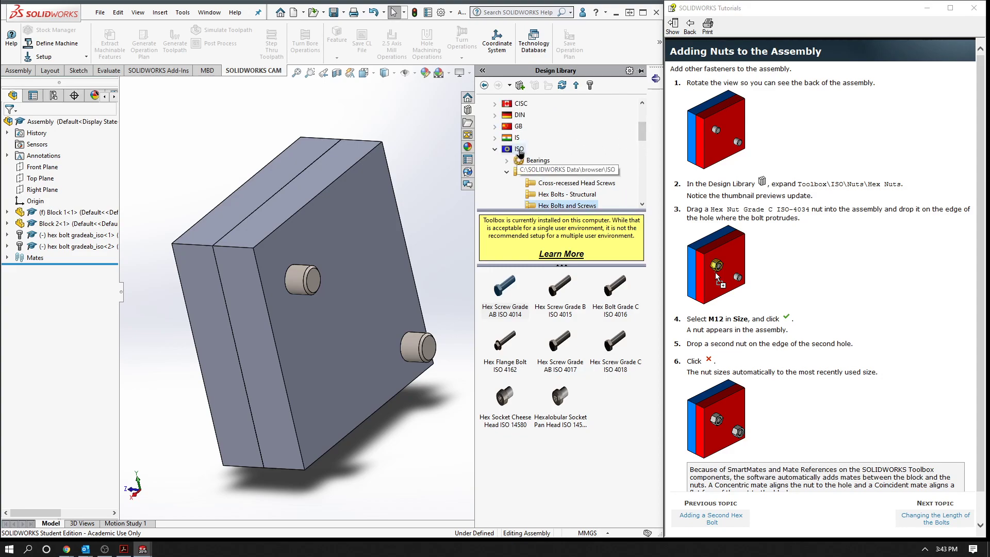
{"action": "left_click", "coordinate": [508, 172]}
{"action": "scroll", "coordinate": [507, 155], "scroll_direction": "down", "scroll_amount": 1}
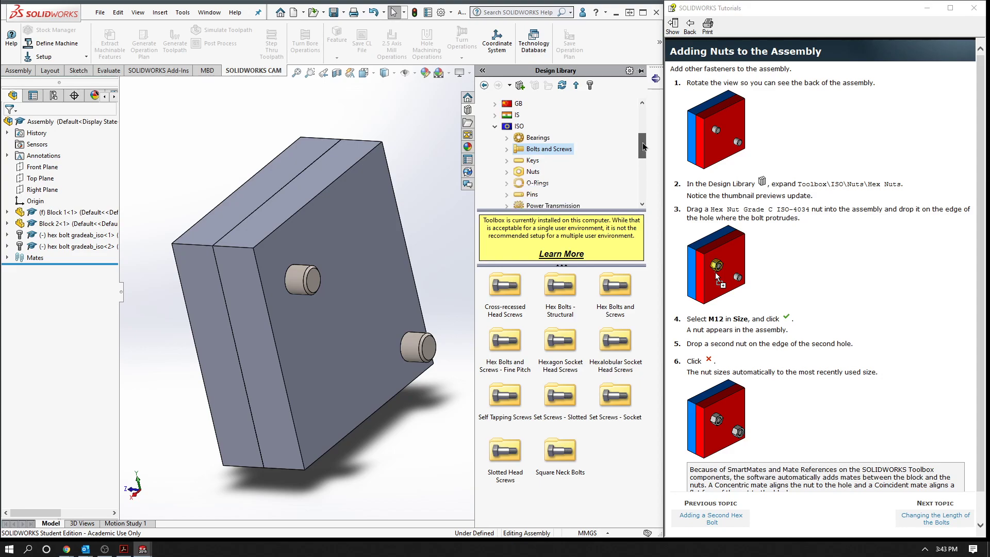
{"action": "scroll", "coordinate": [505, 146], "scroll_direction": "down", "scroll_amount": 1}
{"action": "left_click", "coordinate": [506, 147]}
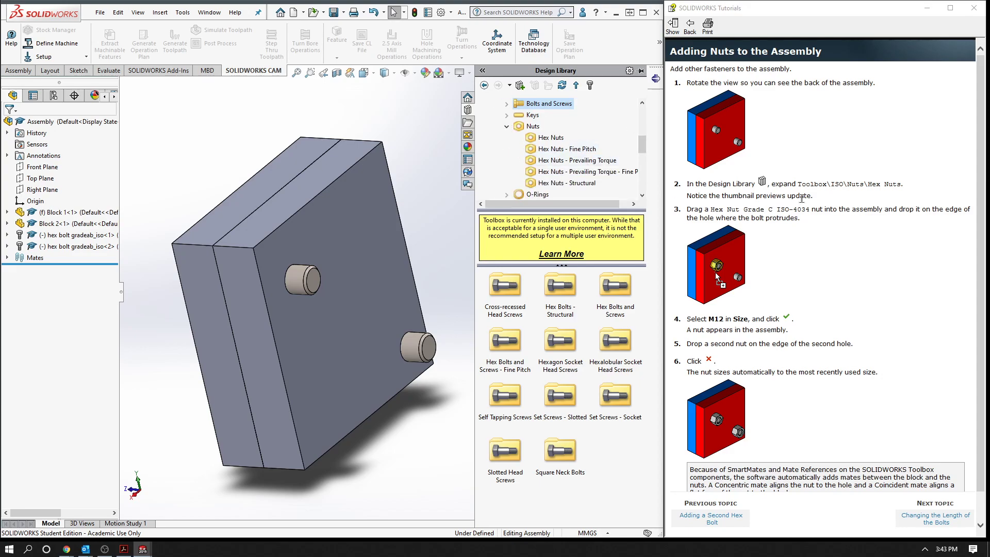
{"action": "left_click", "coordinate": [551, 138]}
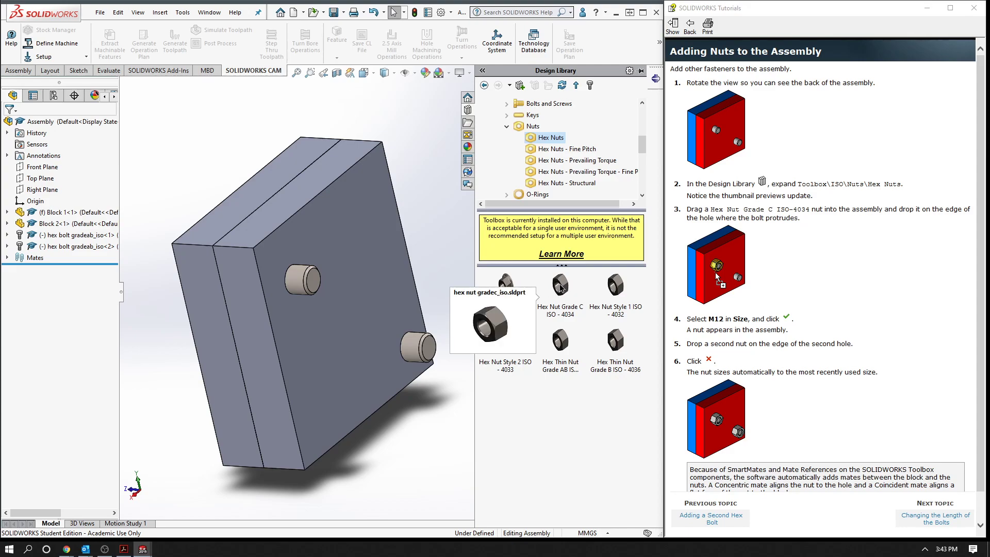
- Fit an M12 Hex Nut Grade C ISO 4034 on the left bolt end, then another on the other bolt
{"action": "left_click", "coordinate": [560, 288]}
{"action": "left_click_drag", "start_coordinate": [560, 288], "coordinate": [289, 274]}
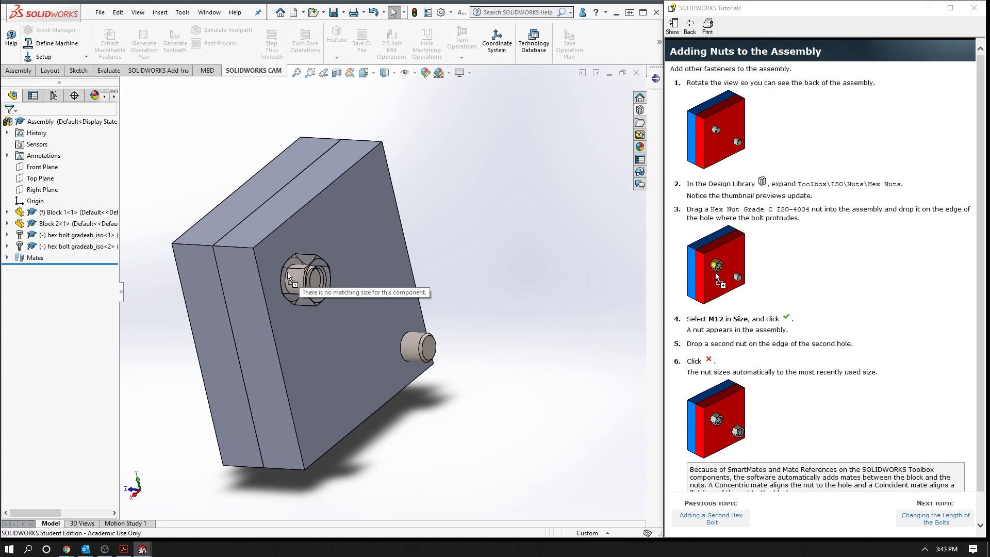
{"action": "left_click_drag", "start_coordinate": [287, 274], "coordinate": [301, 274]}
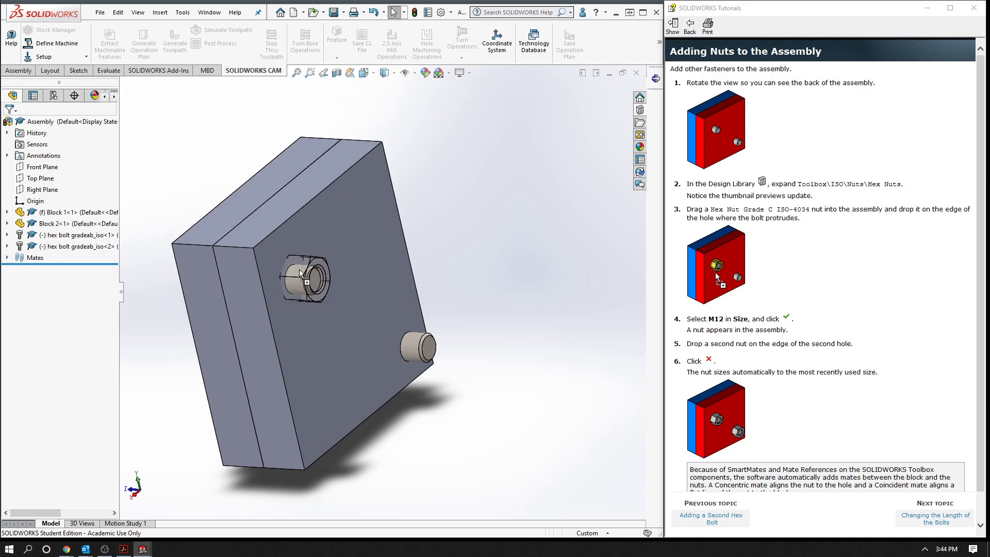
{"action": "left_click_drag", "start_coordinate": [300, 273], "coordinate": [288, 273]}
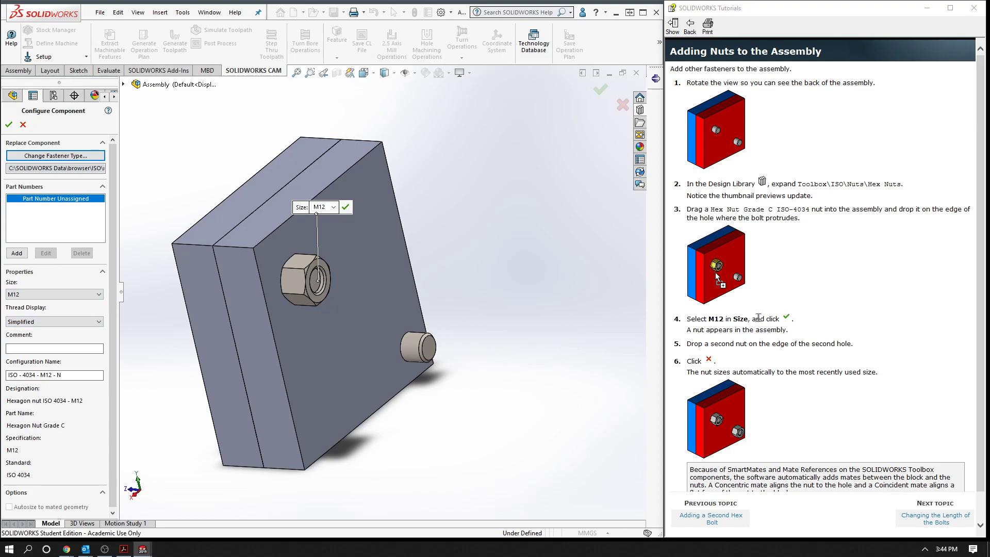
{"action": "left_click", "coordinate": [9, 124]}
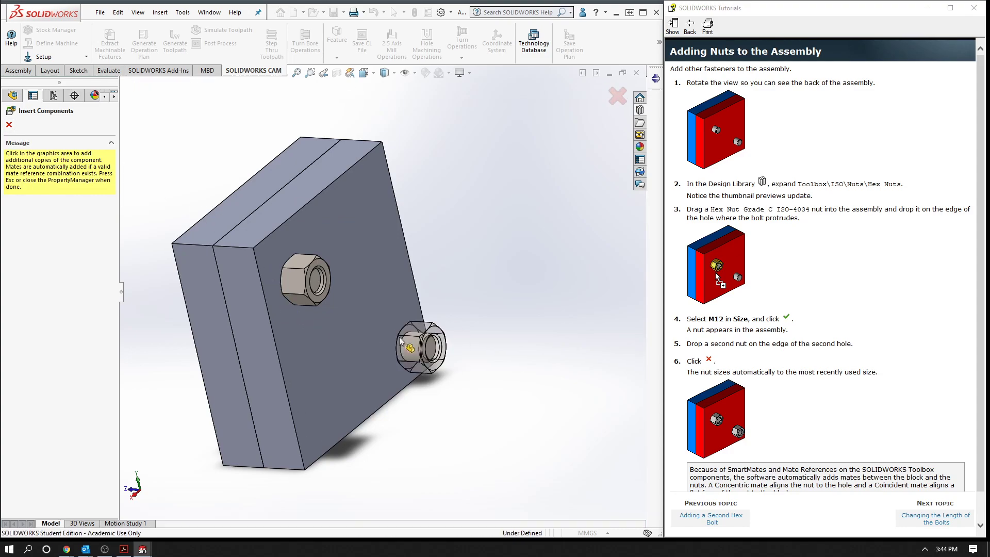
{"action": "left_click", "coordinate": [401, 340]}
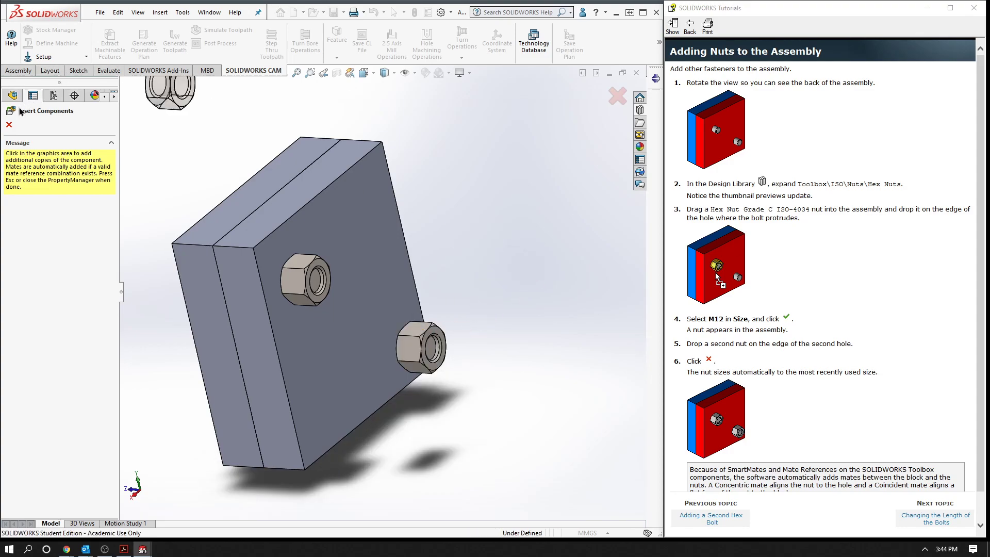
- Finish inserting nuts, inspect both from several angles, and advance the tutorial to changing bolt length
{"action": "left_click", "coordinate": [9, 124]}
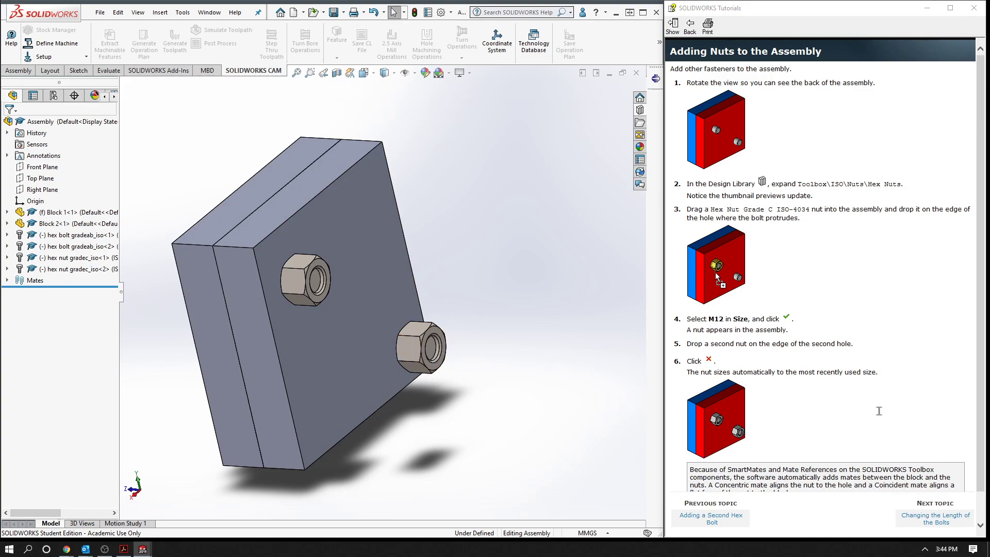
{"action": "scroll", "coordinate": [959, 392], "scroll_direction": "down", "scroll_amount": 1}
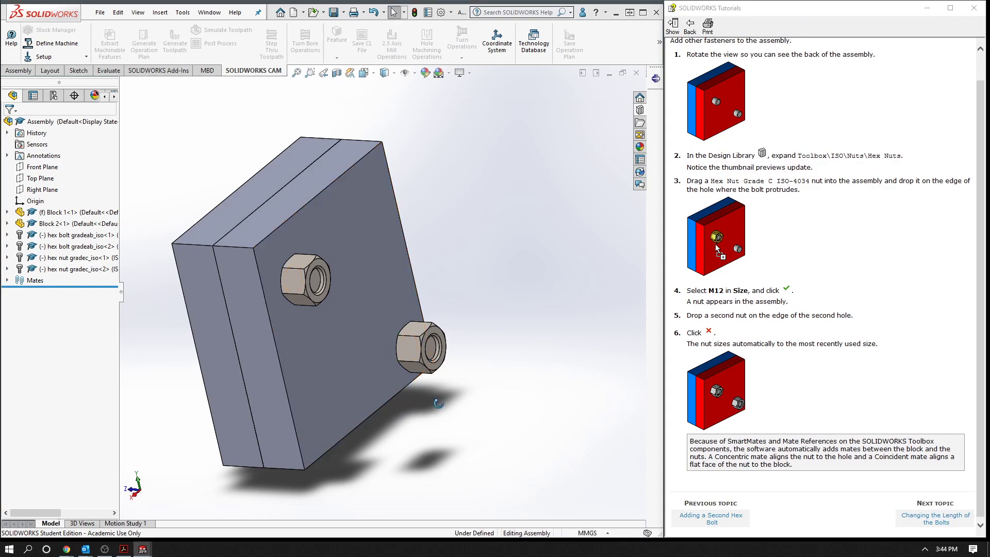
{"action": "mouse_move", "coordinate": [397, 367]}
{"action": "middle_mouse_down"}
{"action": "mouse_move", "coordinate": [479, 375]}
{"action": "mouse_move", "coordinate": [343, 238]}
{"action": "middle_mouse_up"}
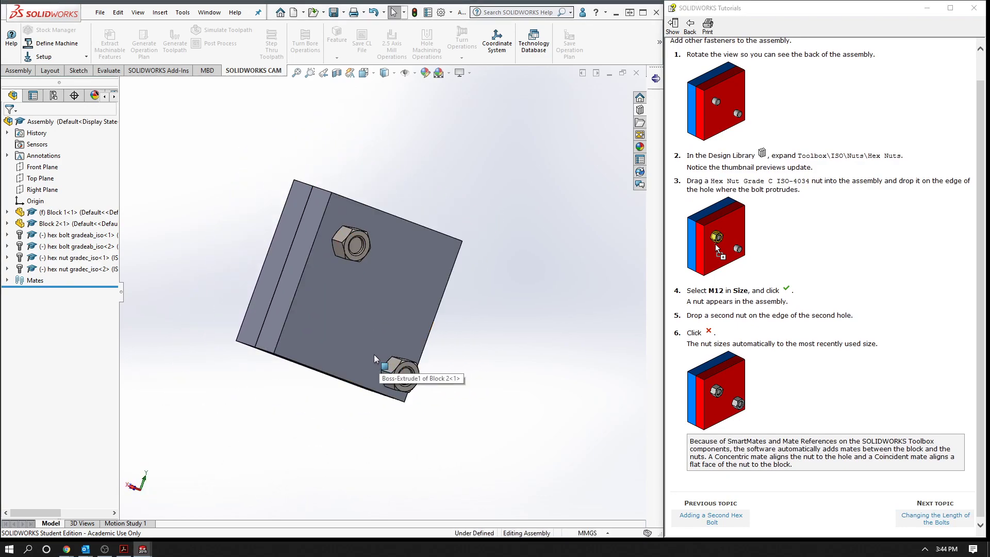
{"action": "middle_click_drag", "start_coordinate": [379, 368], "coordinate": [407, 424]}
{"action": "left_click", "coordinate": [363, 73]}
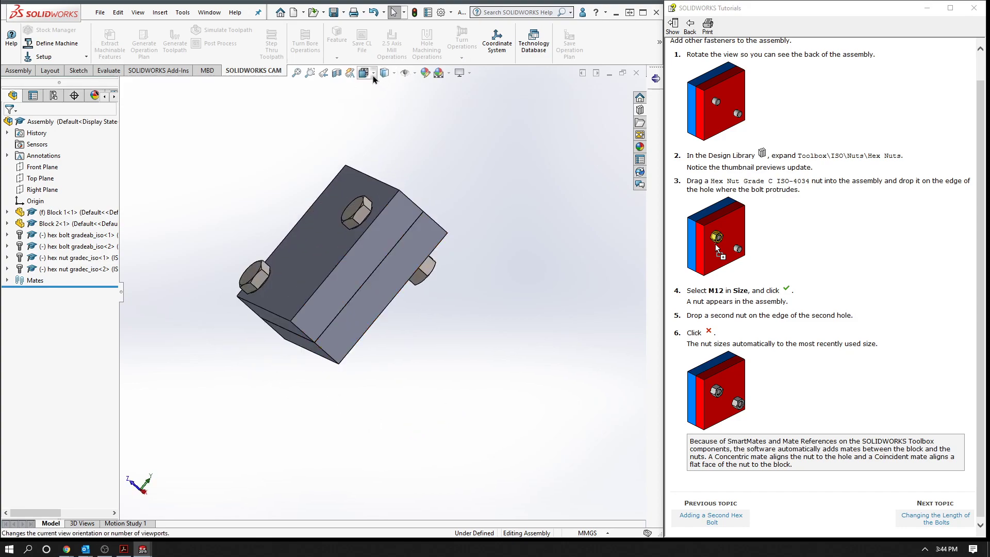
{"action": "mouse_move", "coordinate": [422, 103]}
{"action": "middle_mouse_down"}
{"action": "mouse_move", "coordinate": [472, 327]}
{"action": "mouse_move", "coordinate": [451, 335]}
{"action": "middle_mouse_up"}
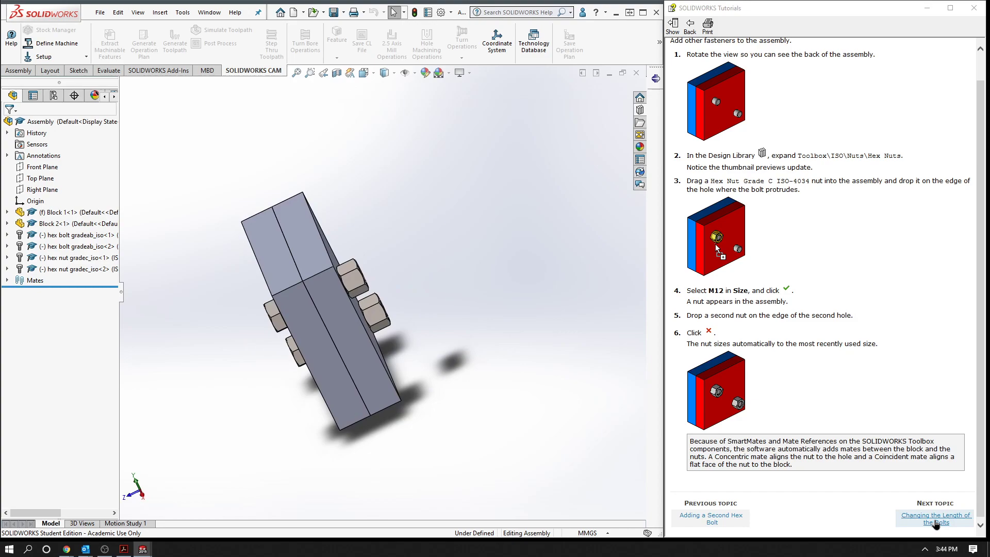
{"action": "left_click", "coordinate": [936, 522]}
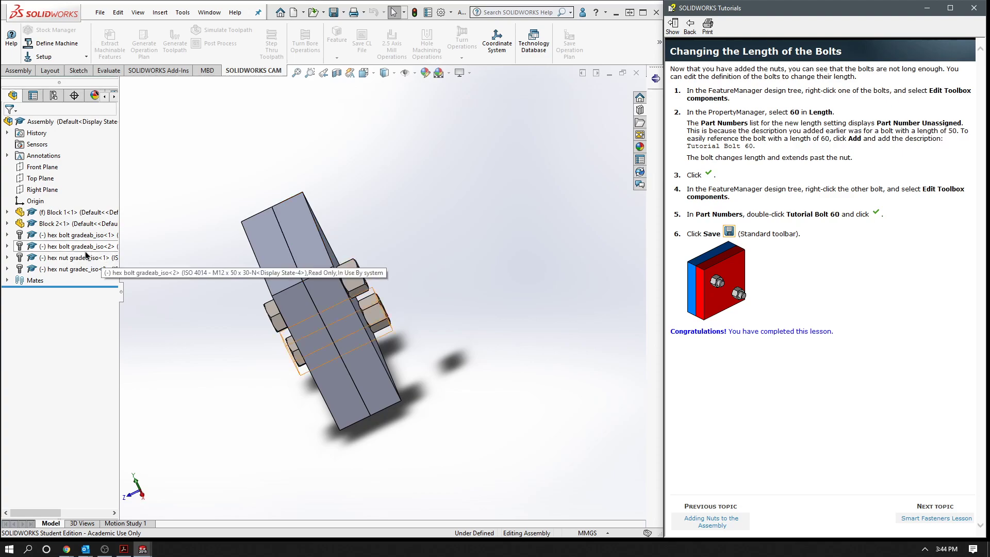
- Edit the first bolt as a Toolbox component and set its length to 60
{"action": "left_click", "coordinate": [62, 237]}
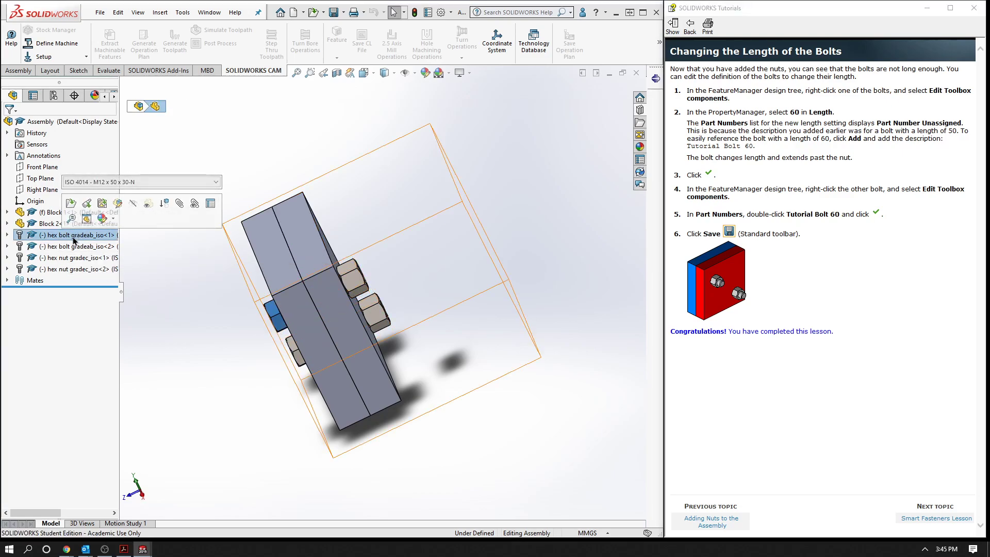
{"action": "right_click", "coordinate": [72, 237]}
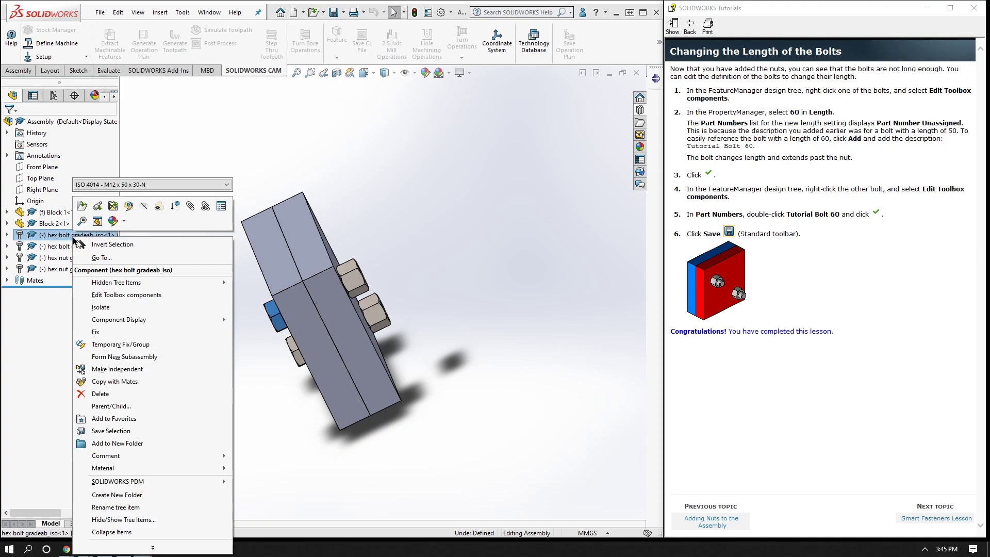
{"action": "left_click", "coordinate": [125, 297]}
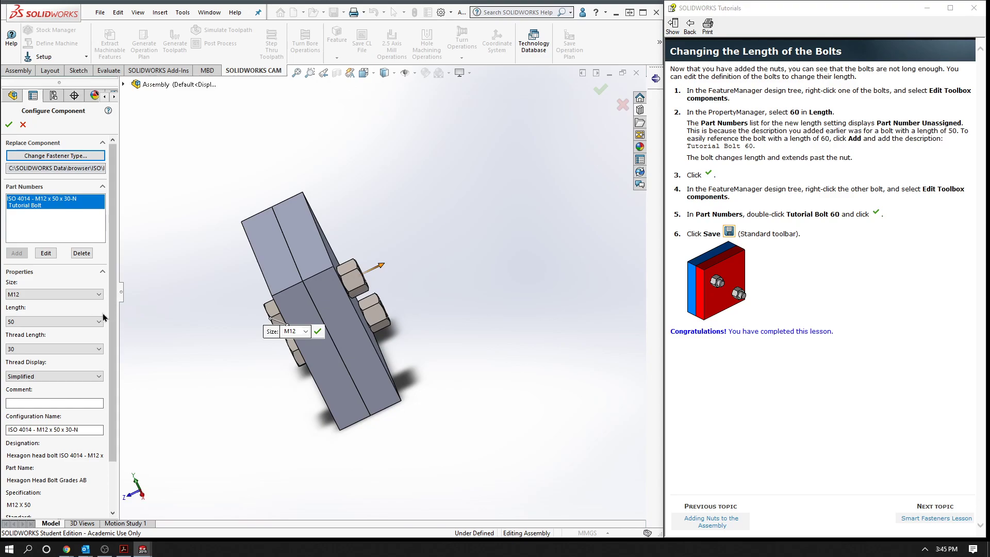
{"action": "left_click", "coordinate": [99, 323]}
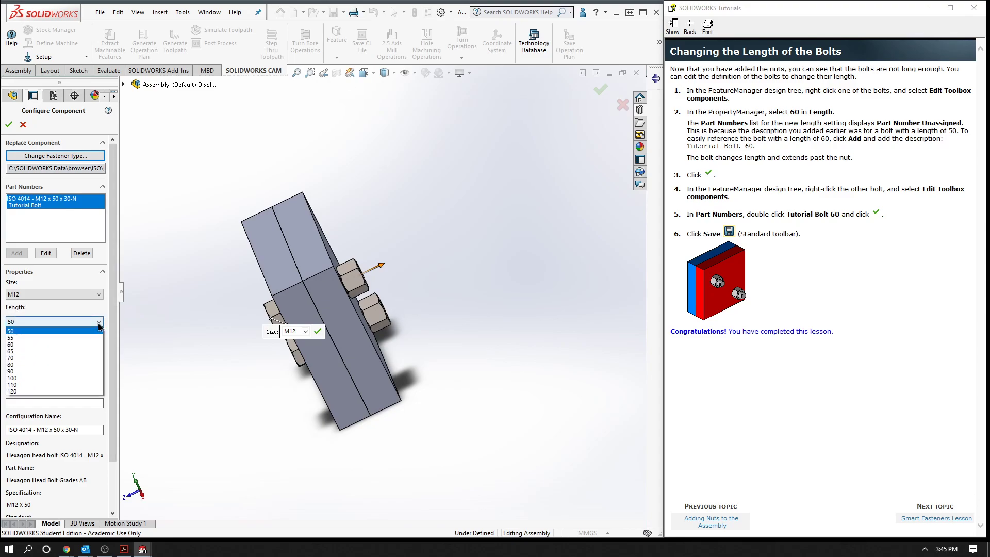
{"action": "left_click", "coordinate": [76, 344]}
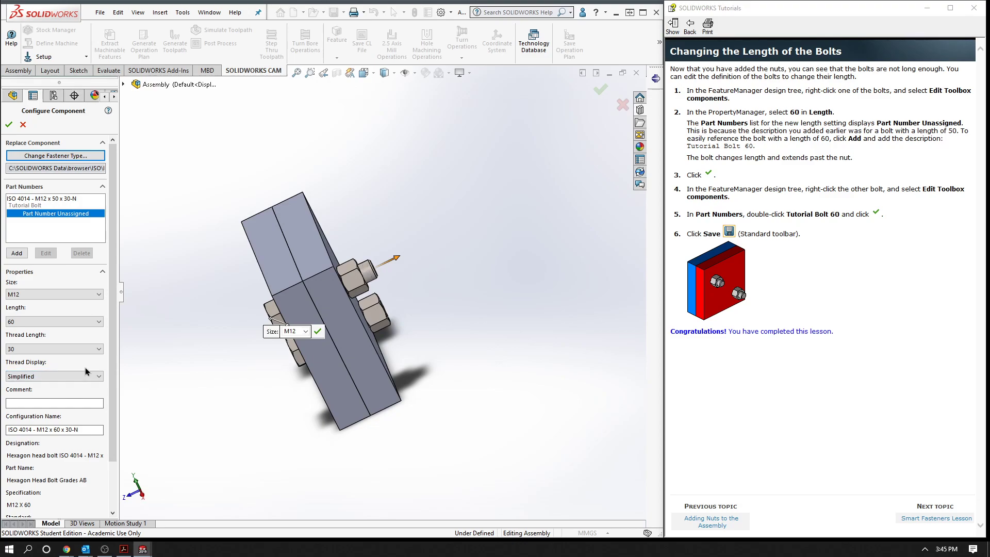
- Set the bolt's thread display to Schematic and accept the new M12 x 60 configuration
{"action": "left_click", "coordinate": [70, 376]}
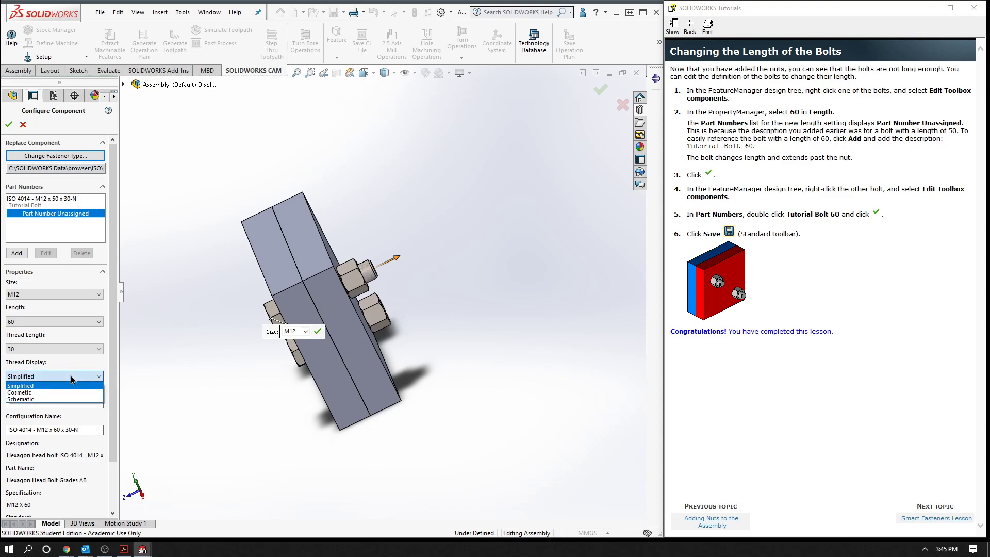
{"action": "left_click", "coordinate": [53, 391]}
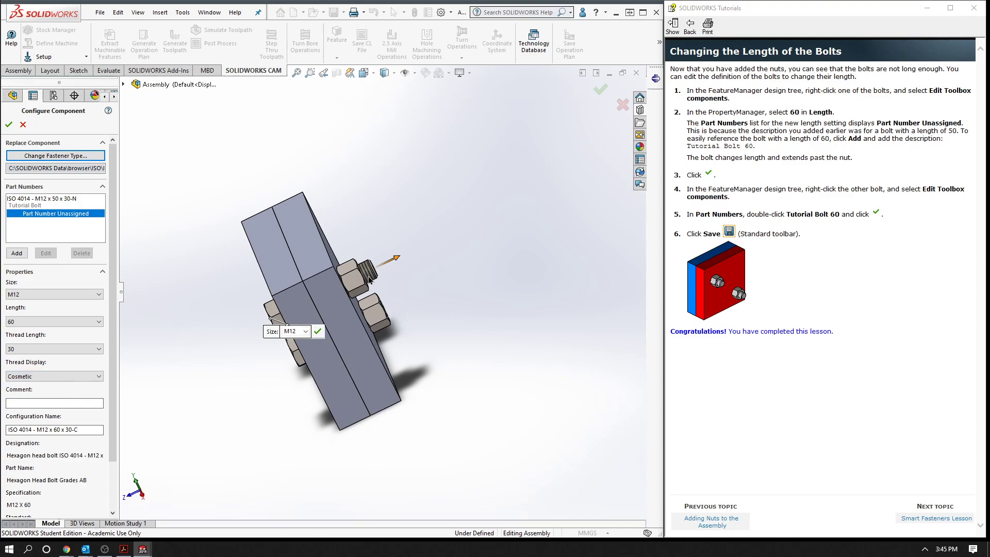
{"action": "scroll", "coordinate": [368, 285], "scroll_direction": "down", "scroll_amount": 4}
{"action": "scroll", "coordinate": [368, 285], "scroll_direction": "down", "scroll_amount": 1}
{"action": "scroll", "coordinate": [359, 287], "scroll_direction": "up", "scroll_amount": 3}
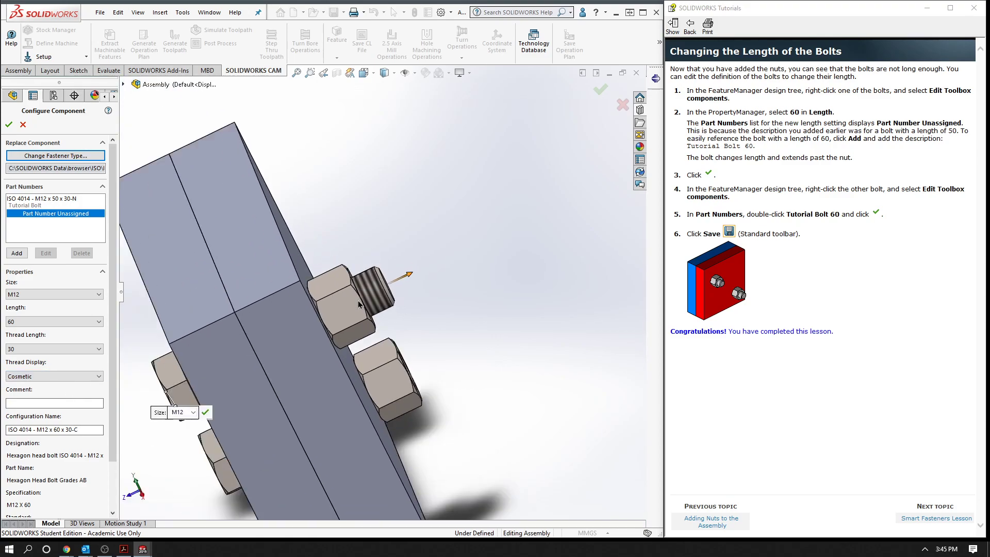
{"action": "scroll", "coordinate": [359, 287], "scroll_direction": "up", "scroll_amount": 2}
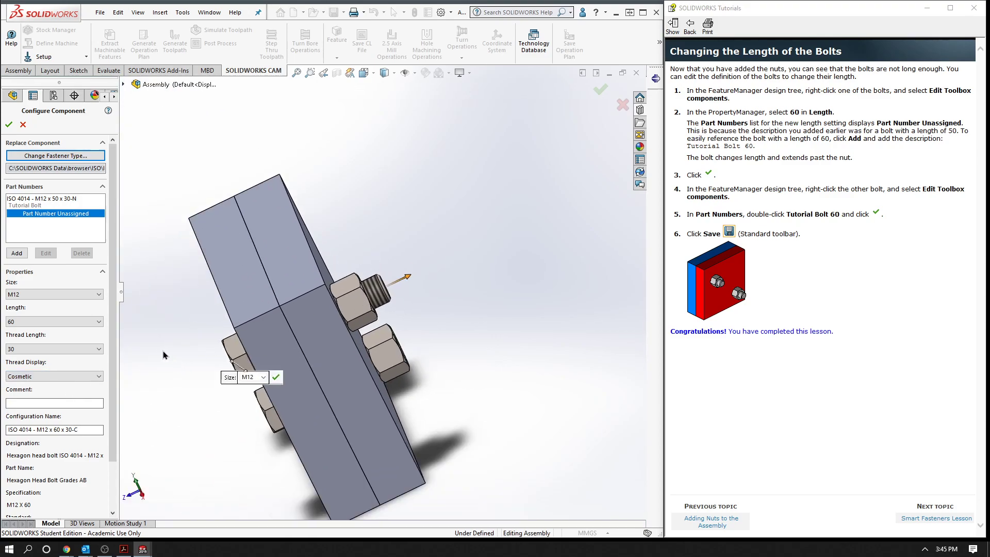
{"action": "left_click", "coordinate": [83, 380]}
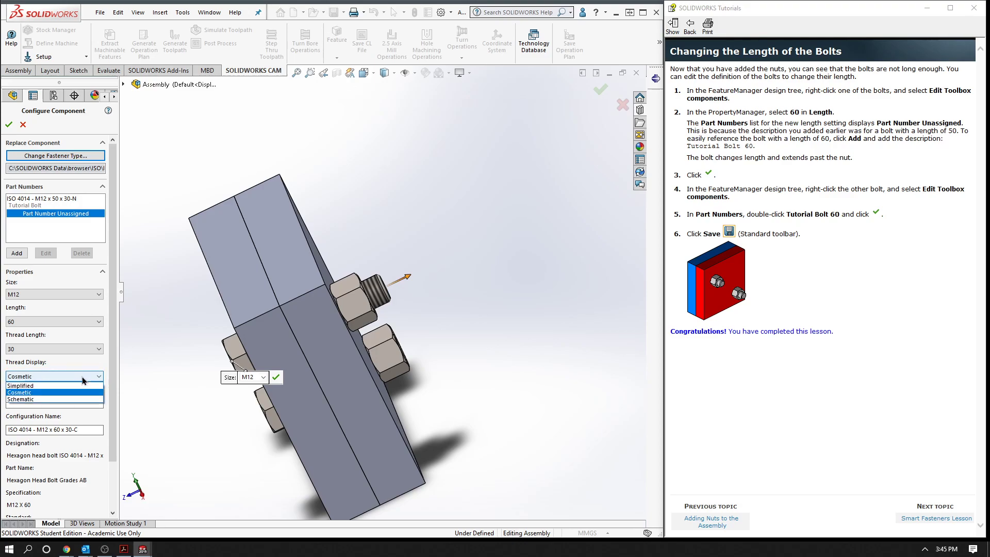
{"action": "left_click", "coordinate": [79, 391]}
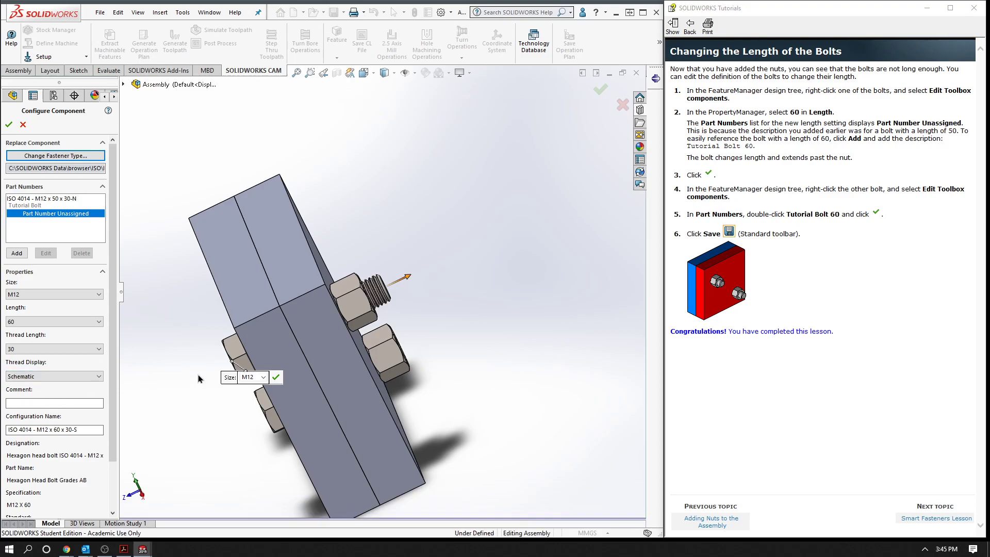
{"action": "scroll", "coordinate": [446, 250], "scroll_direction": "down", "scroll_amount": 3}
{"action": "scroll", "coordinate": [446, 250], "scroll_direction": "down", "scroll_amount": 2}
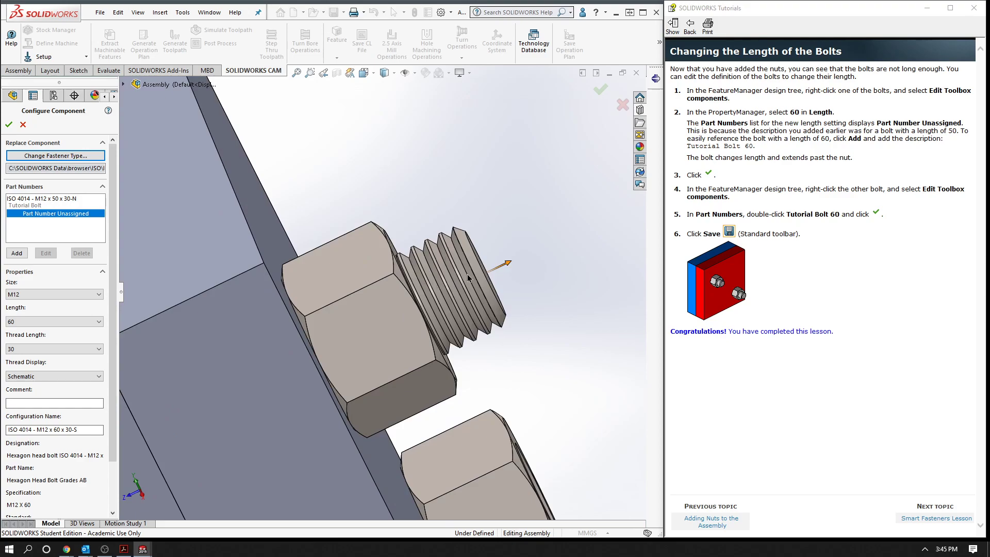
{"action": "scroll", "coordinate": [467, 275], "scroll_direction": "up", "scroll_amount": 3}
{"action": "scroll", "coordinate": [413, 319], "scroll_direction": "up", "scroll_amount": 2}
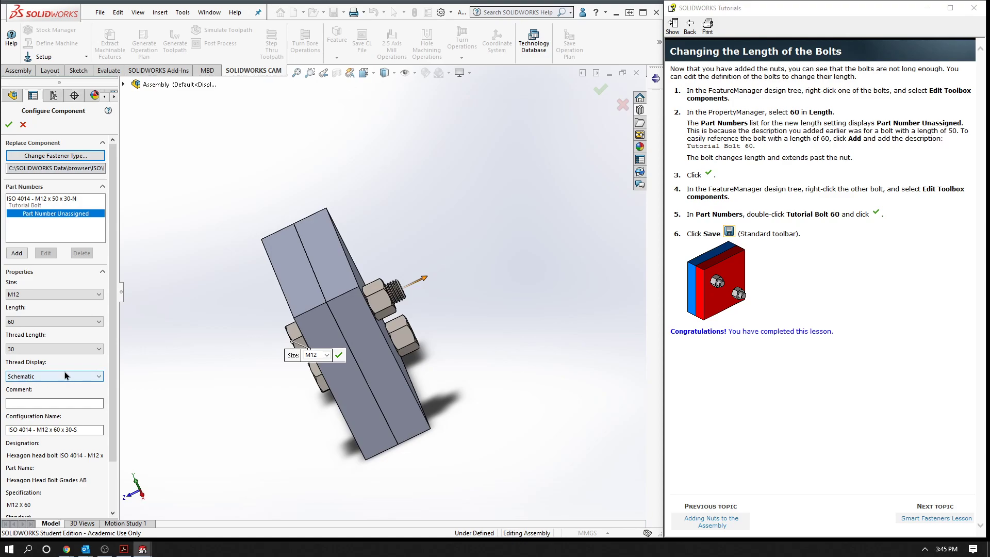
{"action": "left_click", "coordinate": [9, 124]}
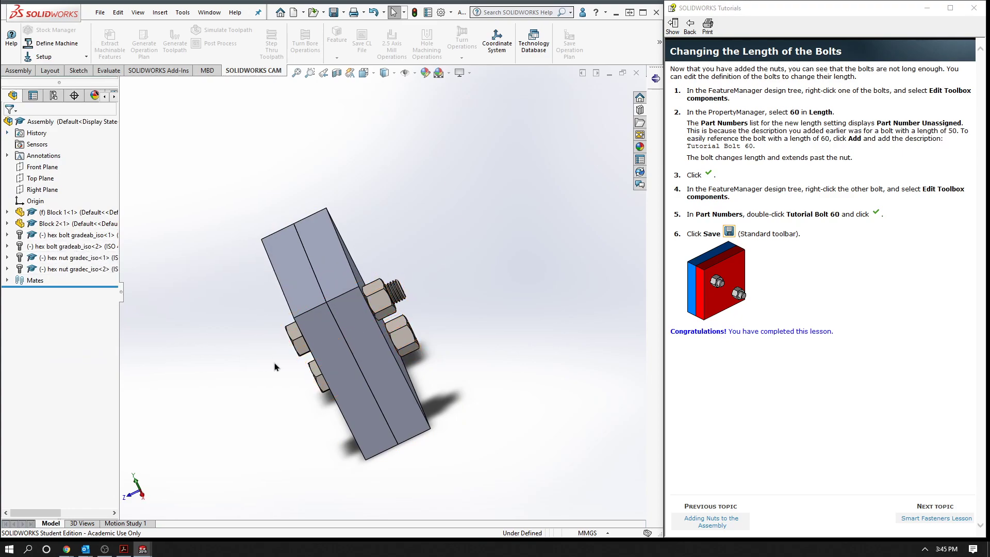
- Change the second hex bolt's Toolbox configuration to a length of 60
{"action": "left_click", "coordinate": [78, 259]}
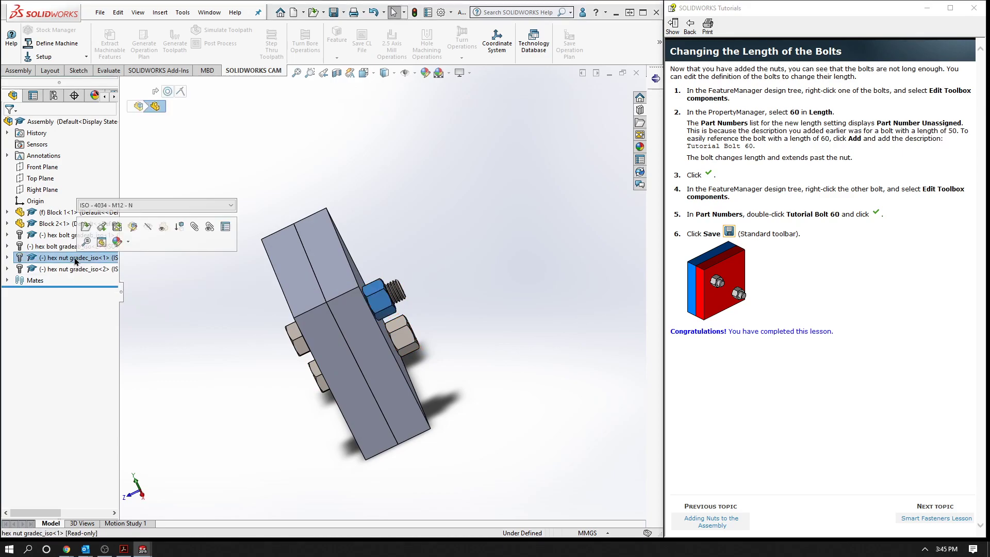
{"action": "left_click", "coordinate": [54, 237]}
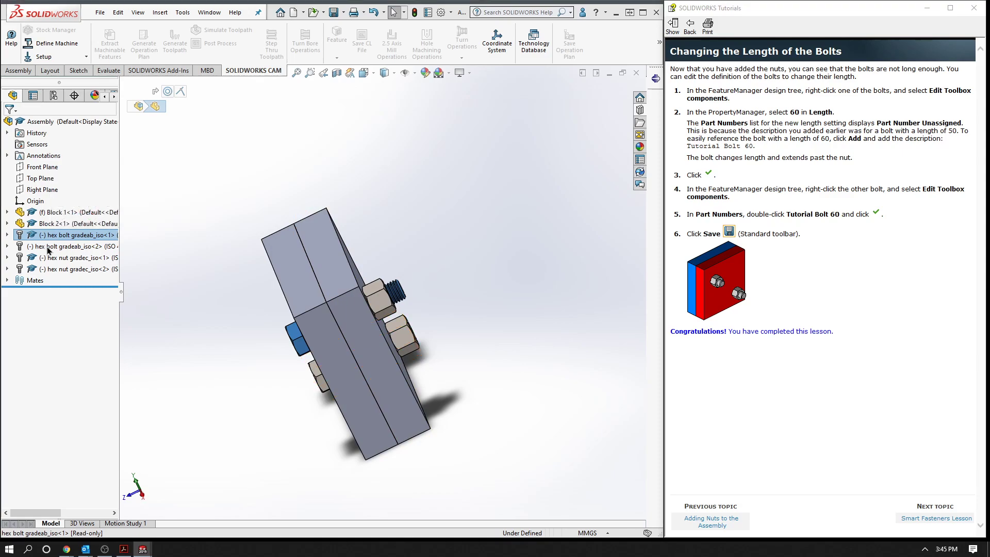
{"action": "left_click", "coordinate": [48, 248]}
{"action": "right_click", "coordinate": [52, 250]}
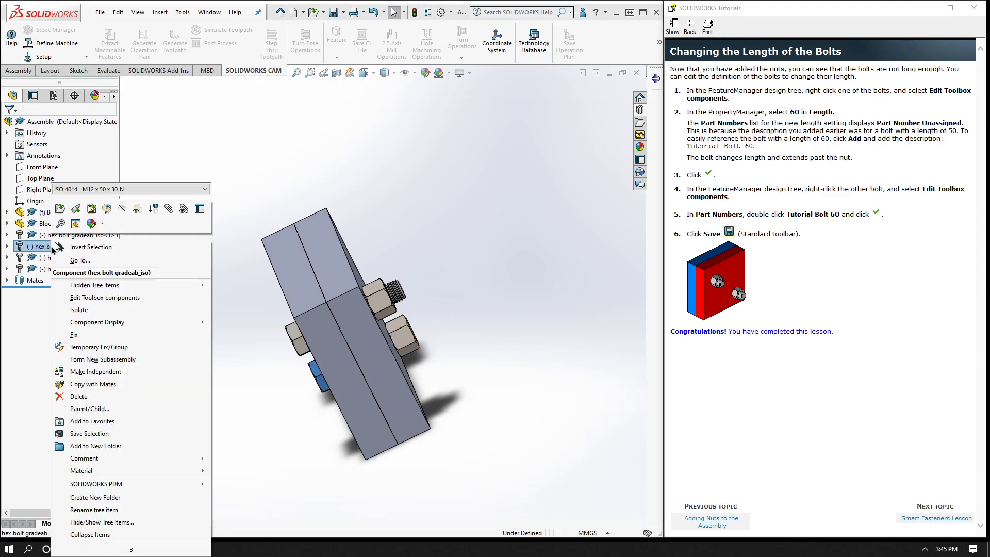
{"action": "left_click", "coordinate": [99, 297]}
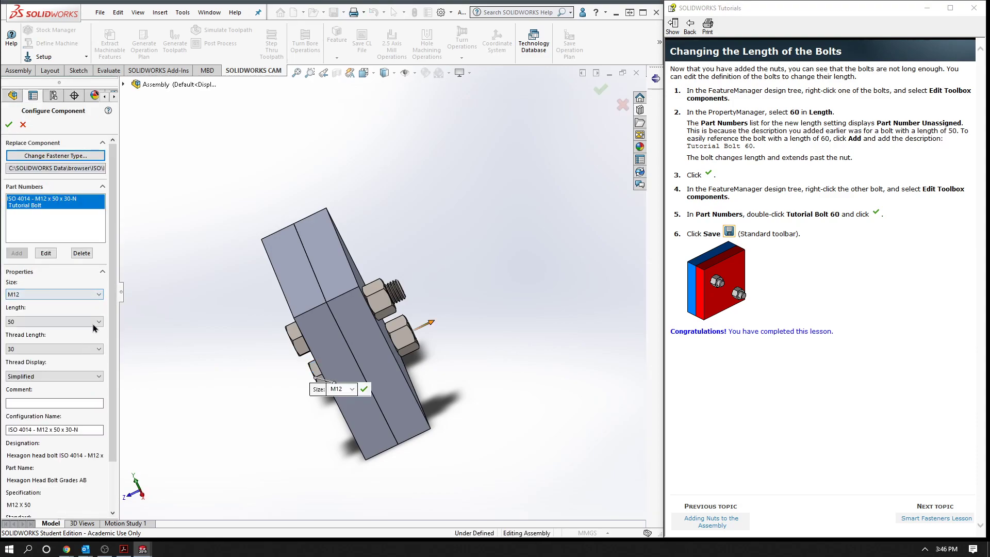
{"action": "left_click", "coordinate": [94, 322]}
{"action": "left_click", "coordinate": [79, 342]}
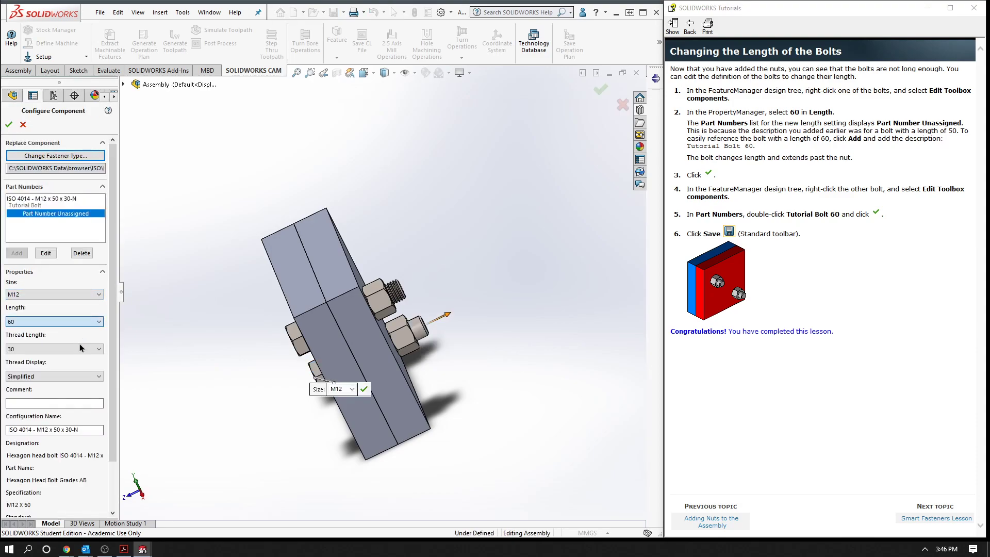
- Set the bolt's thread display to Schematic, after trying Cosmetic, and apply it
{"action": "left_click", "coordinate": [83, 376]}
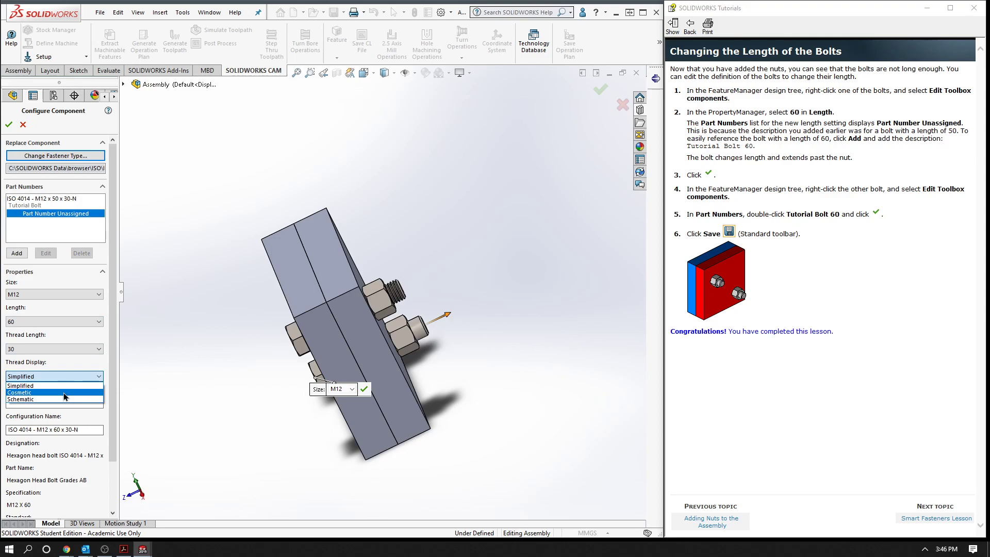
{"action": "left_click", "coordinate": [65, 393]}
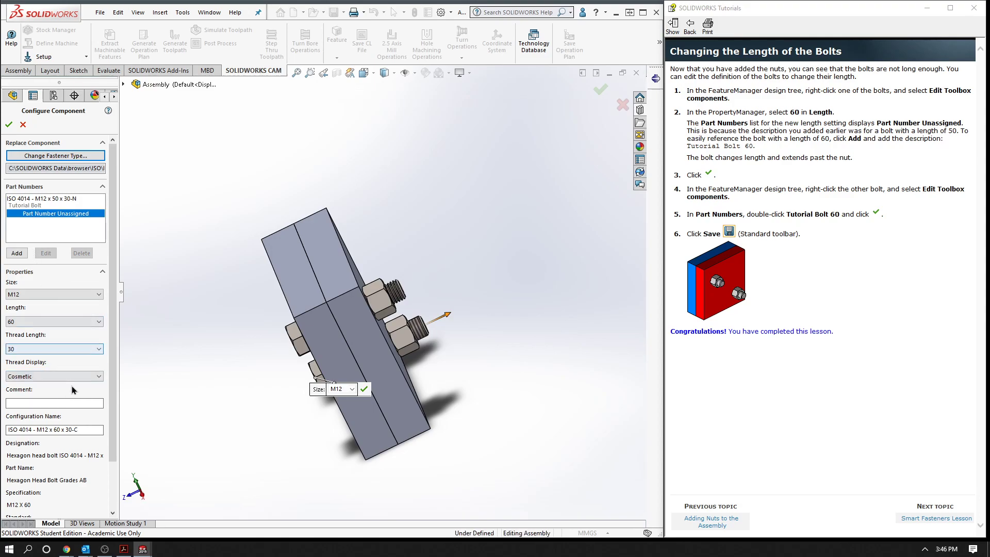
{"action": "left_click", "coordinate": [72, 376]}
{"action": "left_click", "coordinate": [55, 398]}
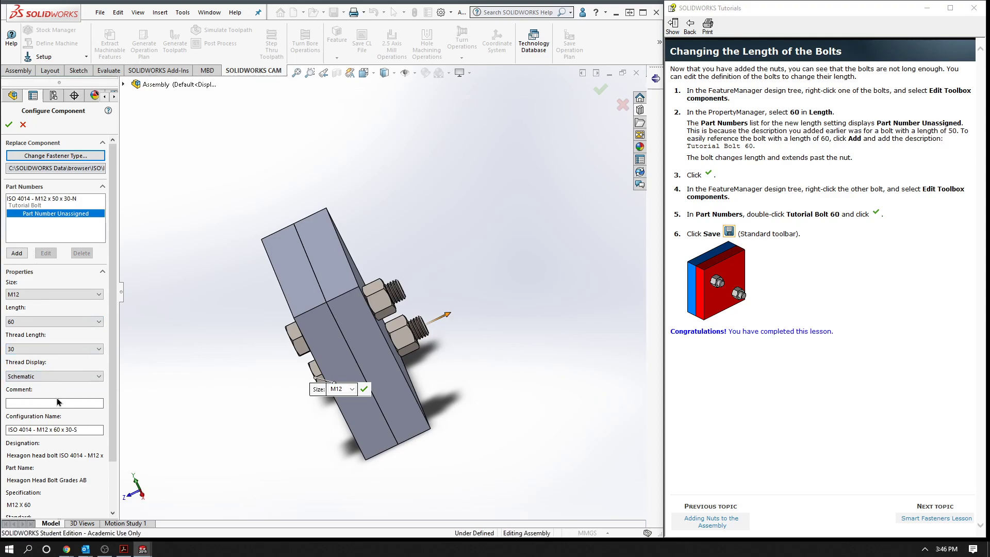
{"action": "left_click", "coordinate": [8, 126]}
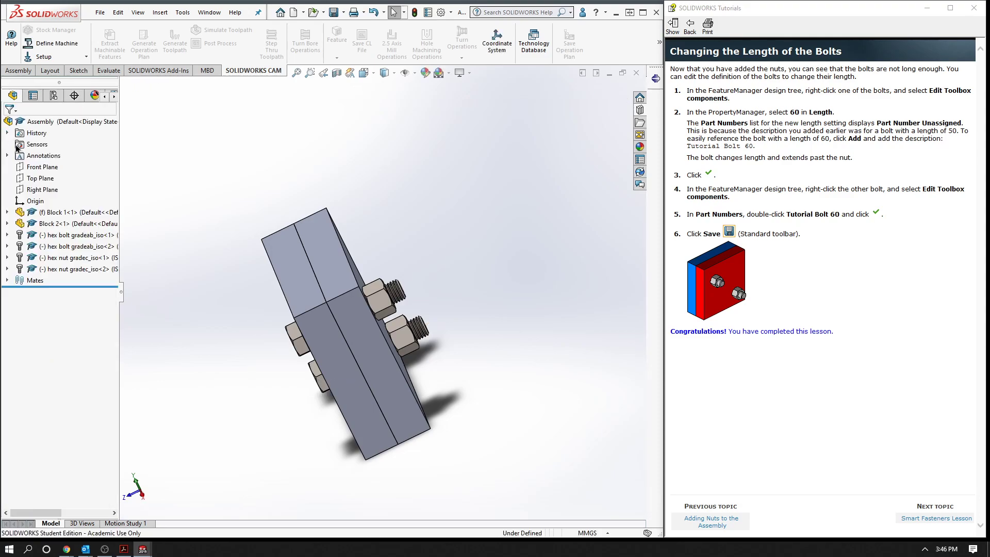
{"action": "left_click", "coordinate": [76, 259]}
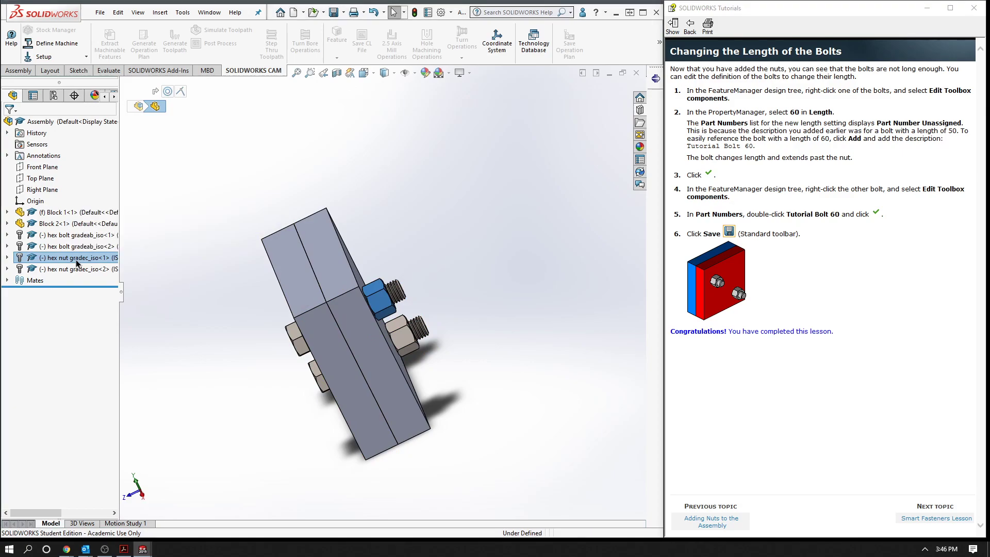
- Reconfigure hex nut<1> with Schematic thread display as ISO - 4034 - M12 - S
{"action": "right_click", "coordinate": [75, 259]}
{"action": "left_click", "coordinate": [111, 298]}
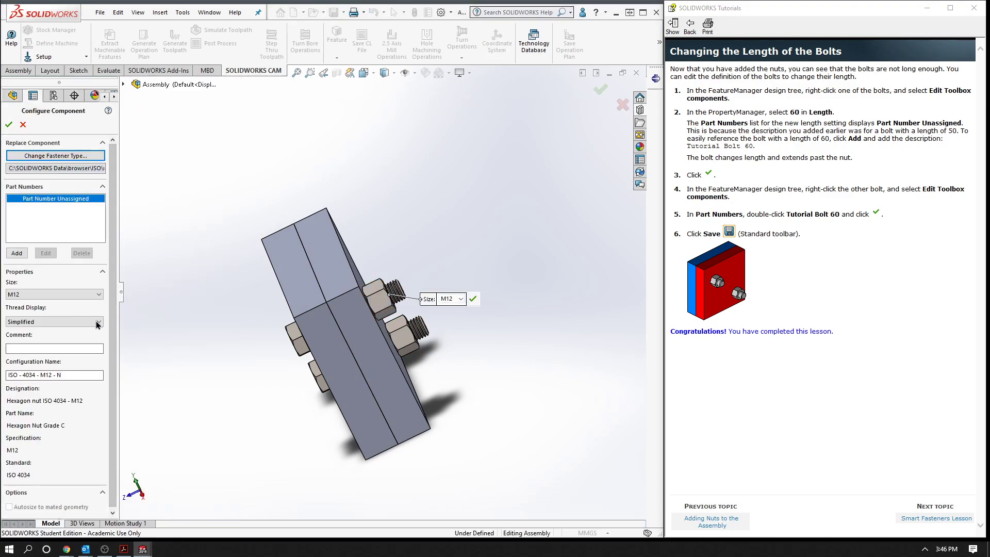
{"action": "left_click", "coordinate": [98, 321]}
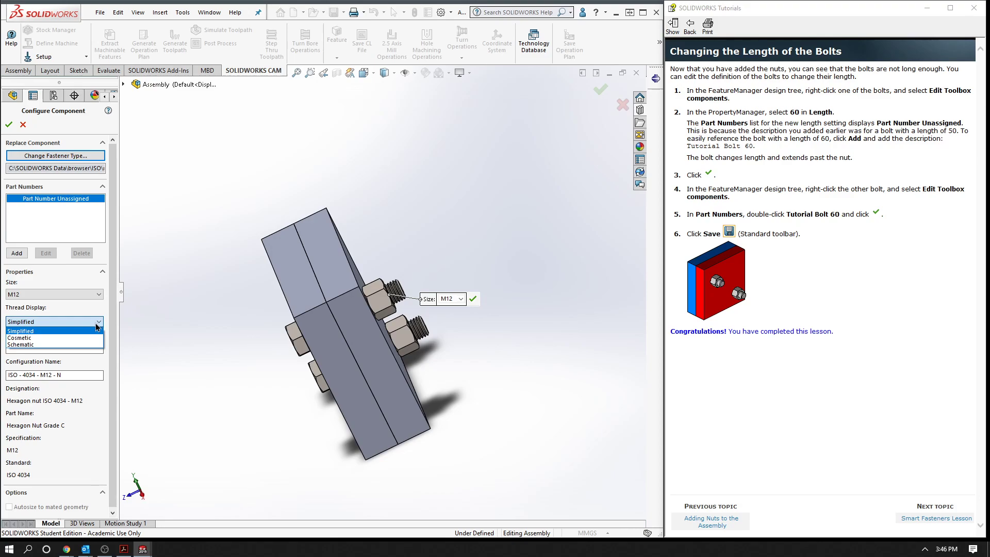
{"action": "left_click", "coordinate": [68, 344]}
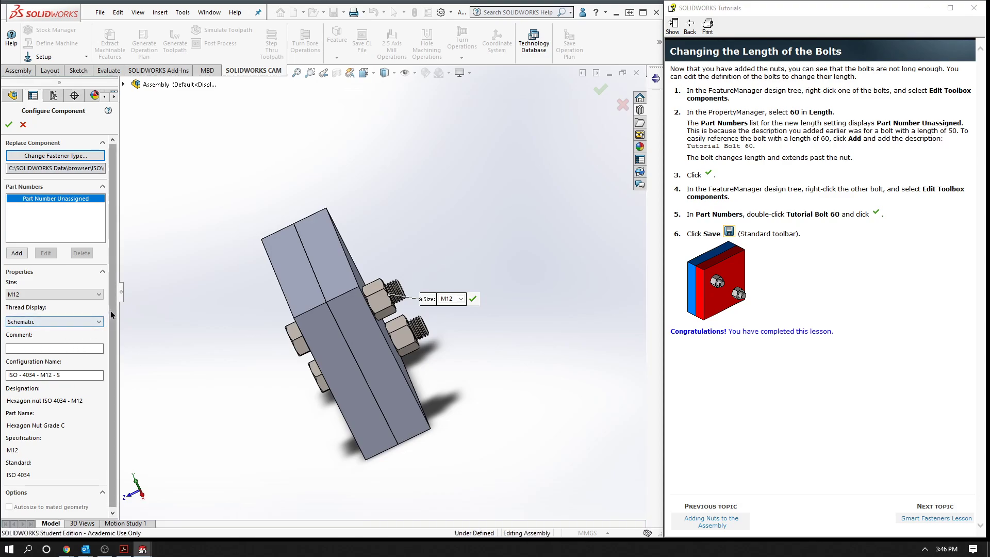
{"action": "left_click_drag", "start_coordinate": [114, 304], "coordinate": [109, 360]}
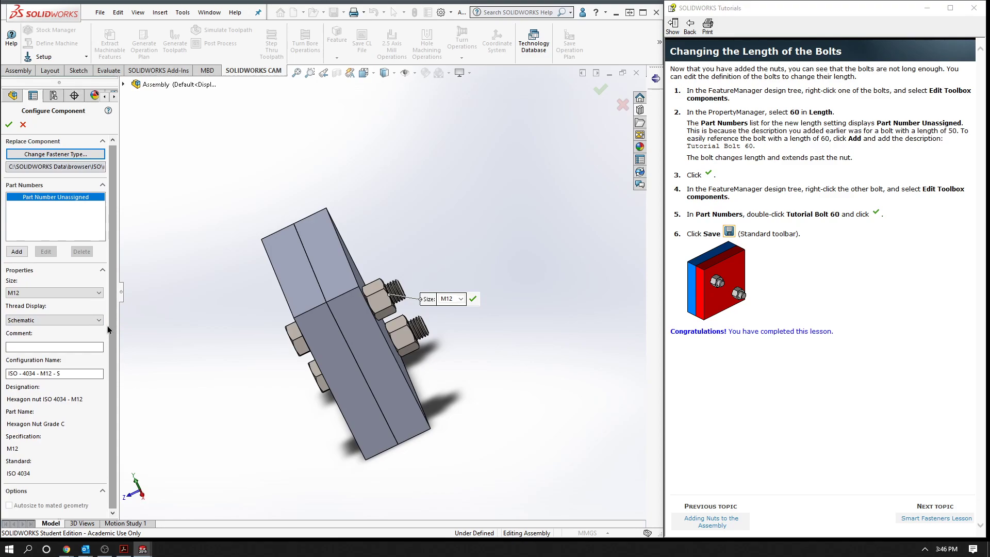
{"action": "left_click", "coordinate": [9, 125]}
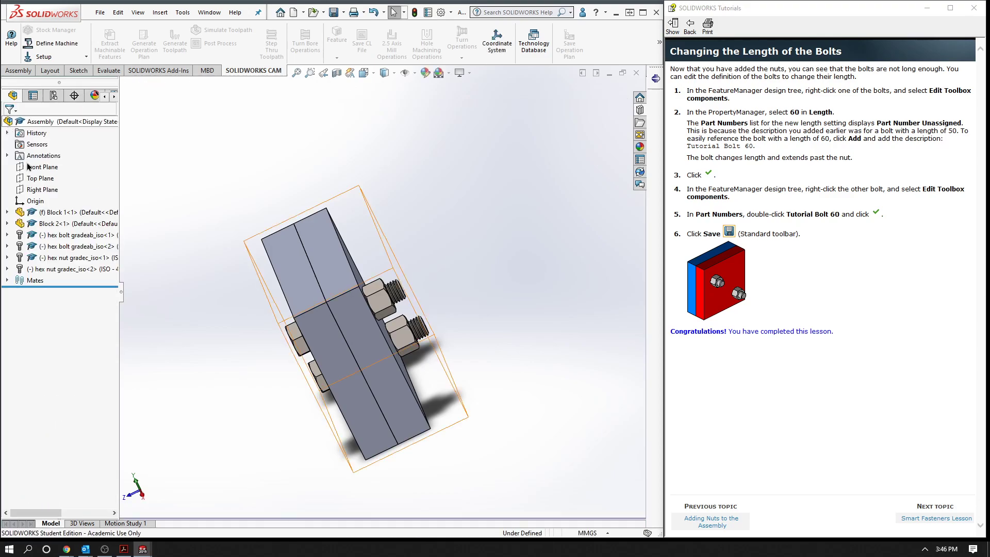
- Set hex nut<2>'s Toolbox thread display to Schematic and apply the change
{"action": "left_click", "coordinate": [73, 269]}
{"action": "right_click", "coordinate": [79, 270]}
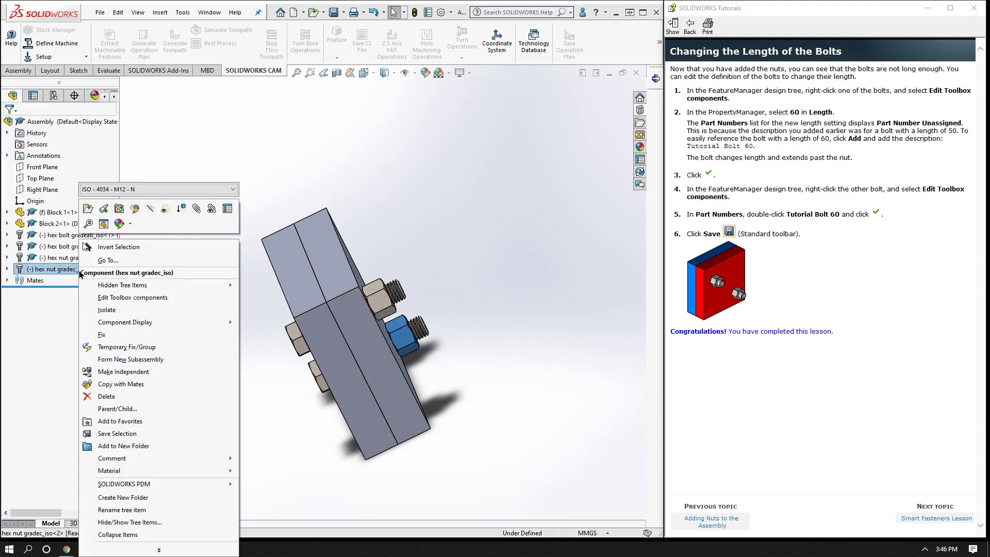
{"action": "left_click", "coordinate": [109, 298]}
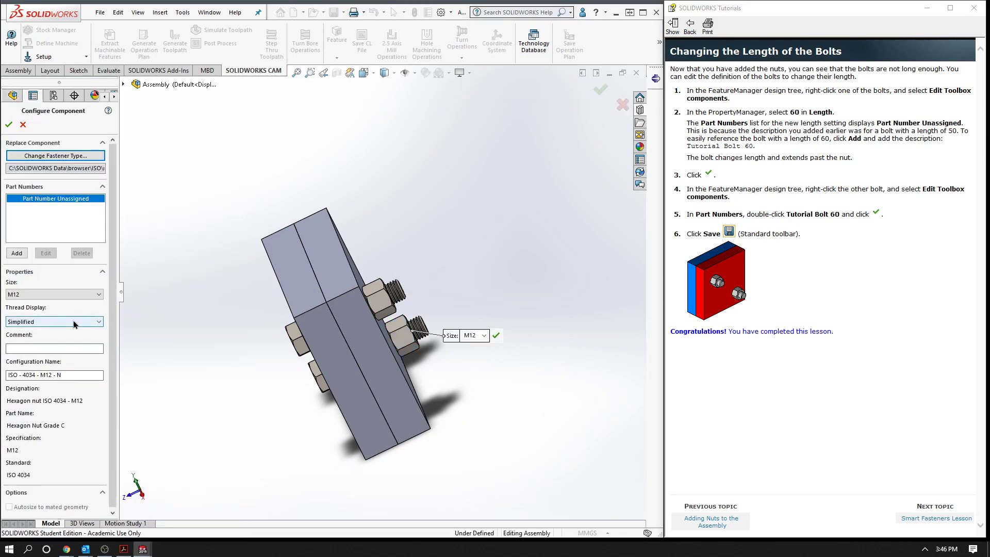
{"action": "left_click", "coordinate": [74, 321]}
{"action": "left_click", "coordinate": [60, 342]}
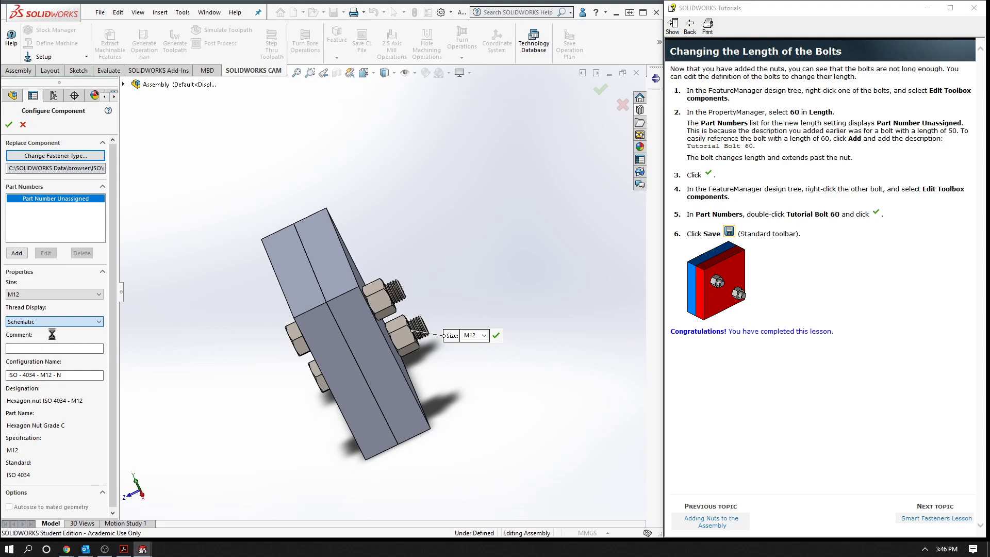
{"action": "left_click", "coordinate": [56, 323]}
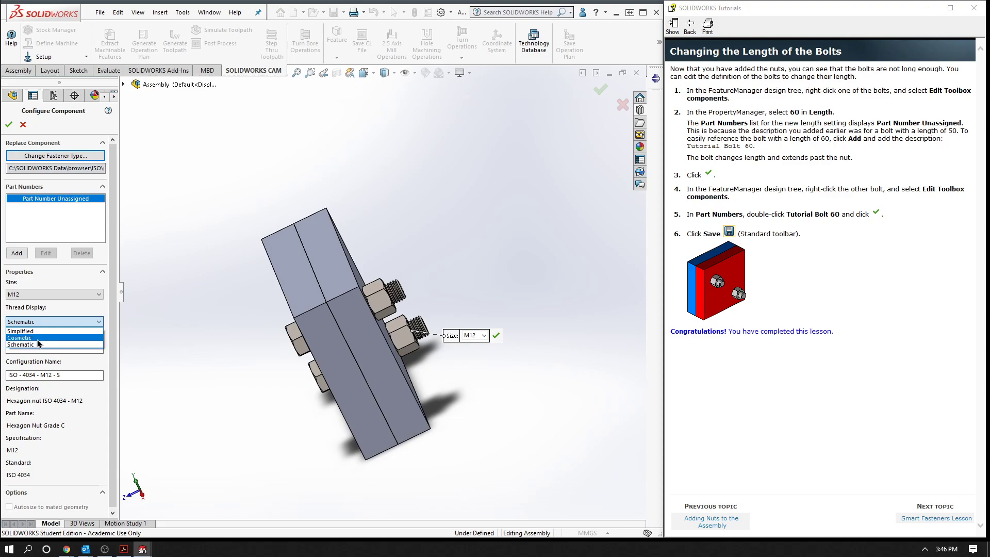
{"action": "left_click", "coordinate": [33, 344]}
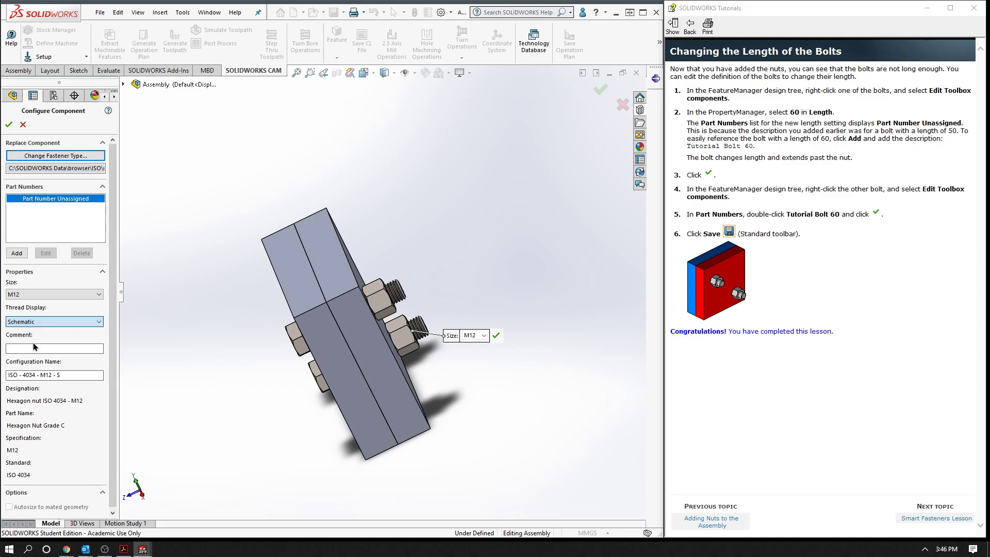
{"action": "left_click", "coordinate": [9, 124]}
{"action": "scroll", "coordinate": [378, 199], "scroll_direction": "down", "scroll_amount": 3}
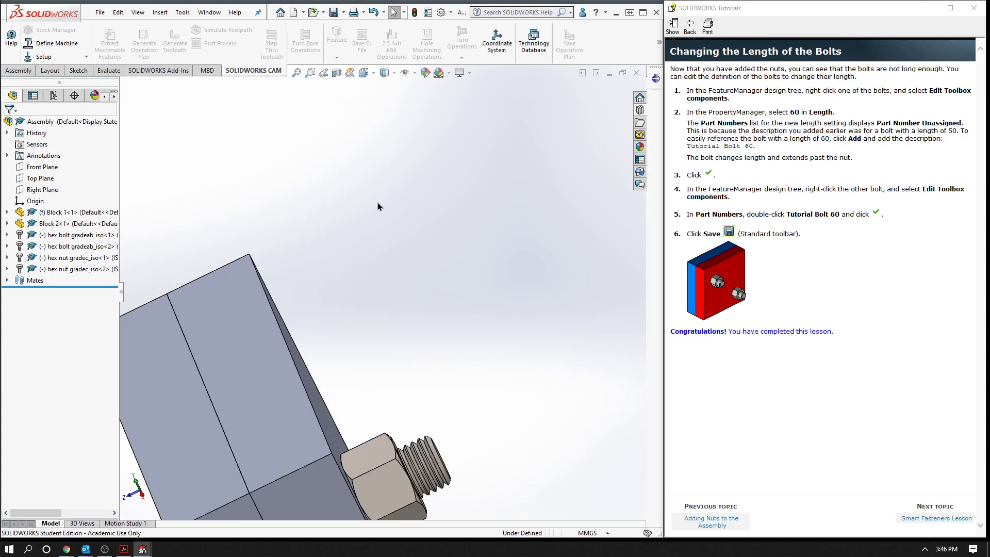
{"action": "middle_click_drag", "start_coordinate": [391, 214], "coordinate": [466, 341]}
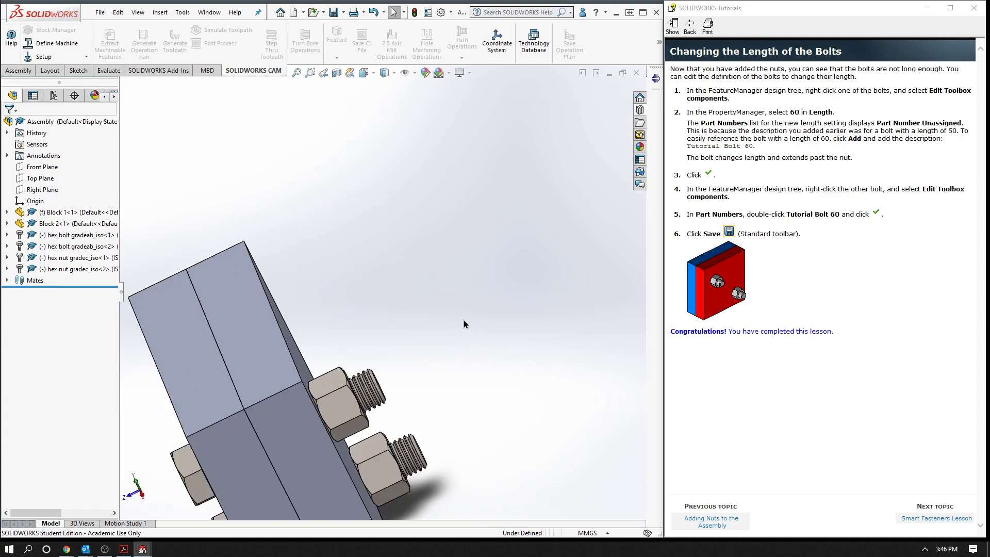
{"action": "mouse_move", "coordinate": [444, 383]}
{"action": "middle_mouse_down"}
{"action": "mouse_move", "coordinate": [407, 421]}
{"action": "mouse_move", "coordinate": [462, 181]}
{"action": "middle_mouse_up"}
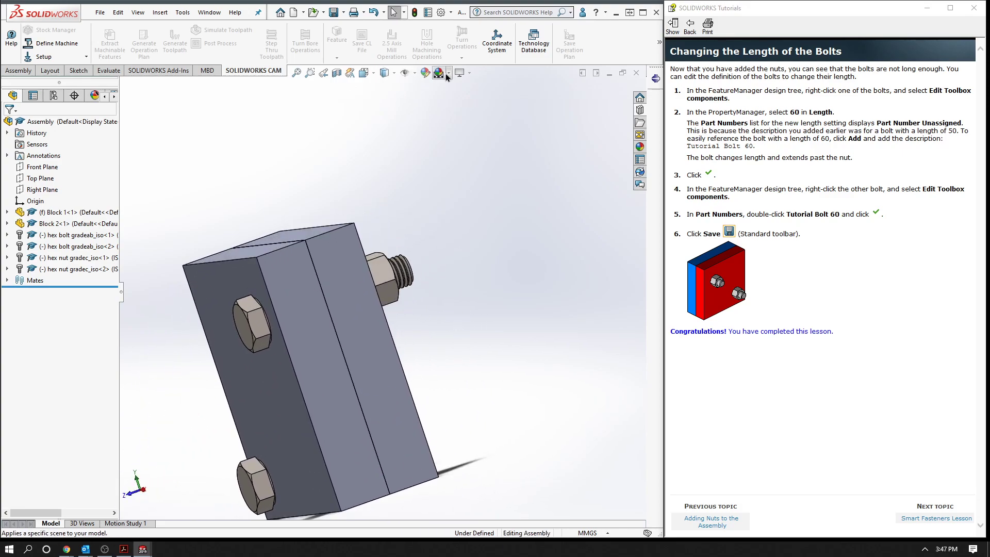
{"action": "left_click", "coordinate": [394, 76]}
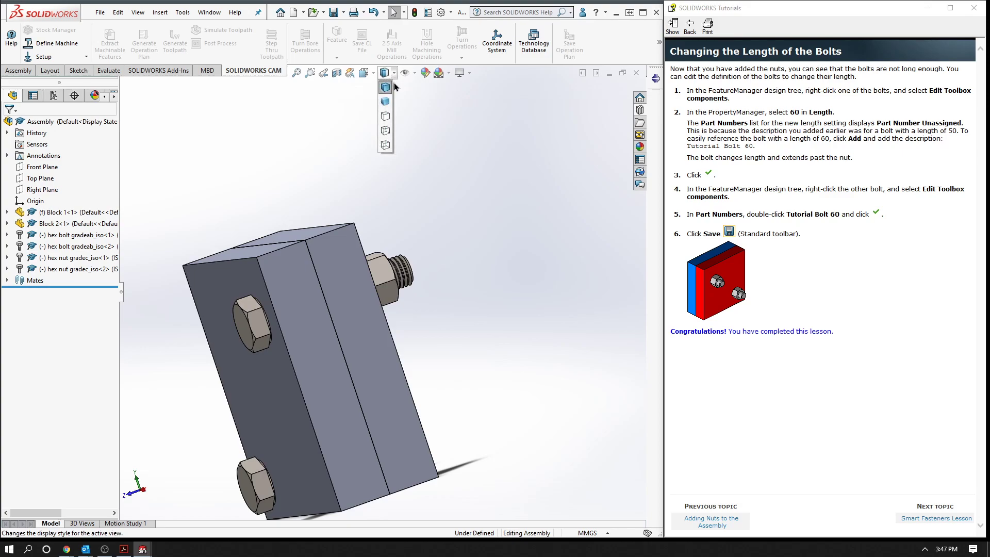
{"action": "left_click", "coordinate": [385, 129]}
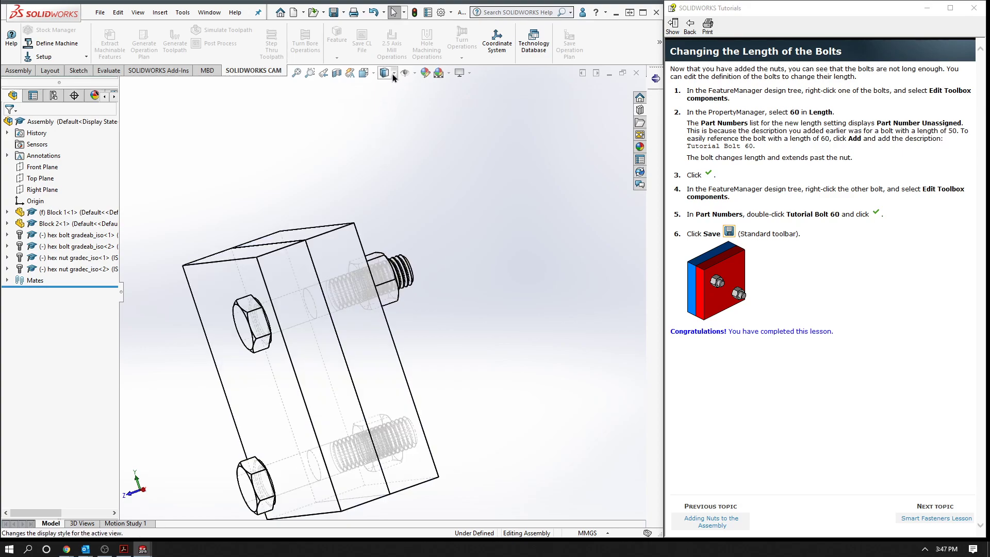
{"action": "left_click", "coordinate": [392, 73]}
{"action": "left_click", "coordinate": [384, 141]}
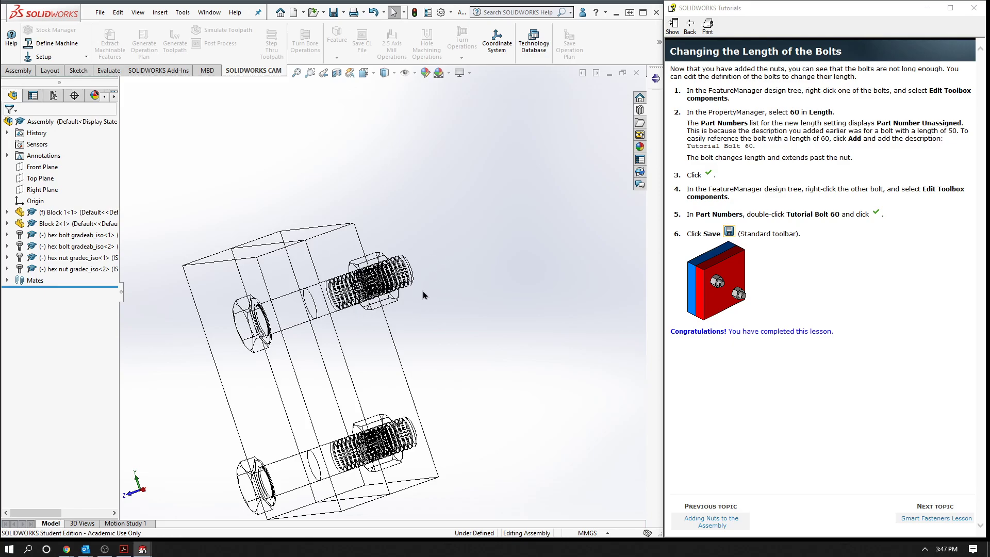
{"action": "mouse_move", "coordinate": [423, 290]}
{"action": "middle_mouse_down"}
{"action": "mouse_move", "coordinate": [475, 298]}
{"action": "mouse_move", "coordinate": [458, 305]}
{"action": "middle_mouse_up"}
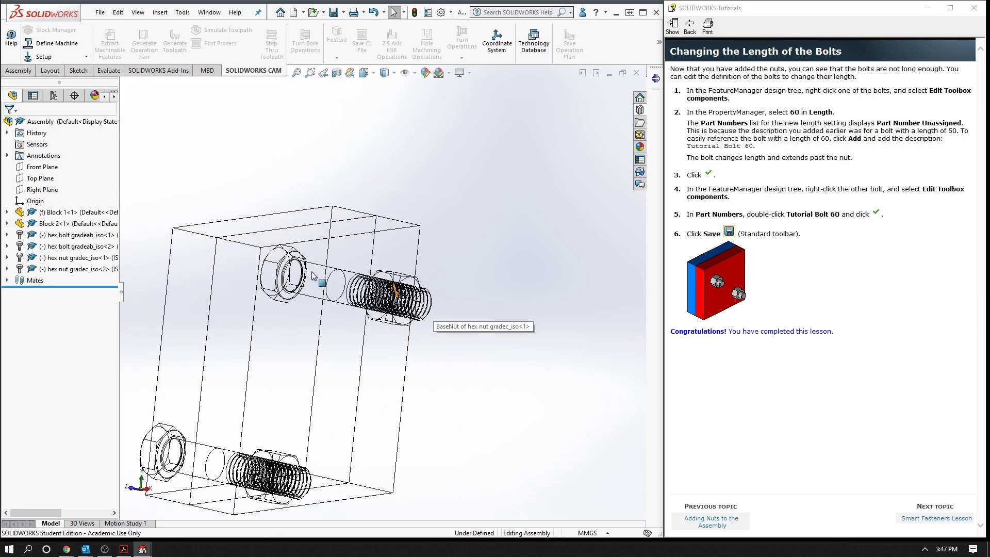
{"action": "right_click", "coordinate": [61, 234]}
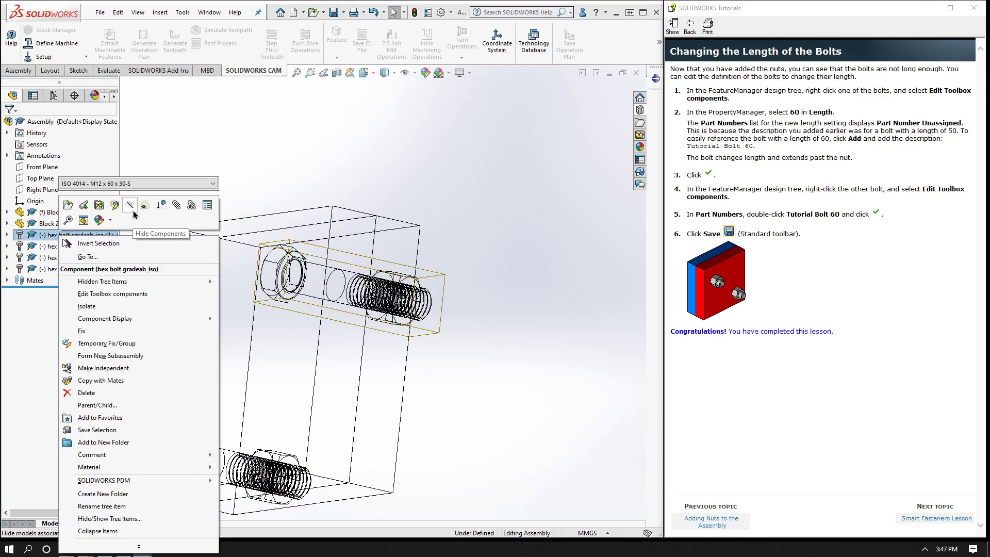
{"action": "key", "text": "Escape"}
{"action": "scroll", "coordinate": [397, 312], "scroll_direction": "down", "scroll_amount": 3}
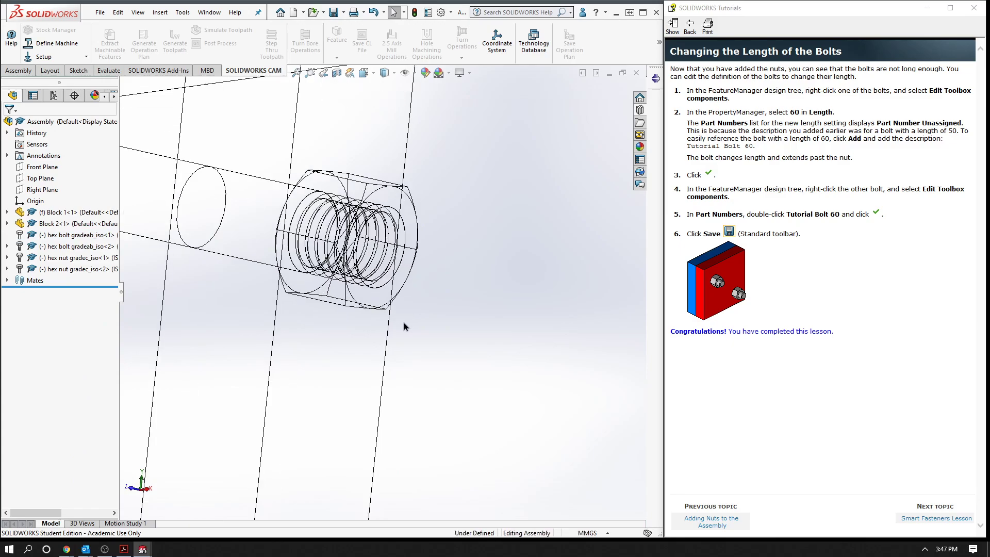
{"action": "mouse_move", "coordinate": [404, 323]}
{"action": "middle_mouse_down"}
{"action": "mouse_move", "coordinate": [316, 362]}
{"action": "mouse_move", "coordinate": [322, 373]}
{"action": "middle_mouse_up"}
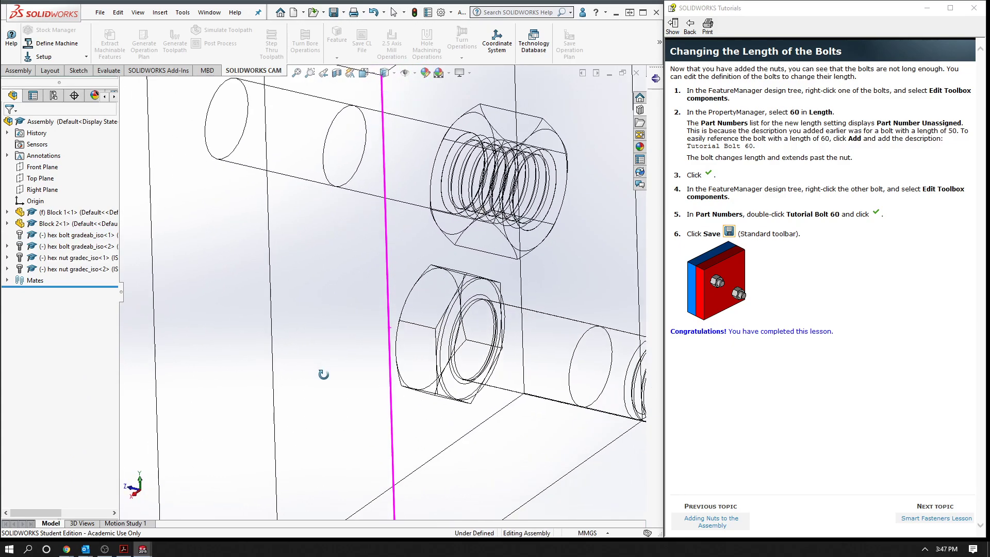
{"action": "right_click", "coordinate": [54, 236]}
{"action": "left_click", "coordinate": [106, 209]}
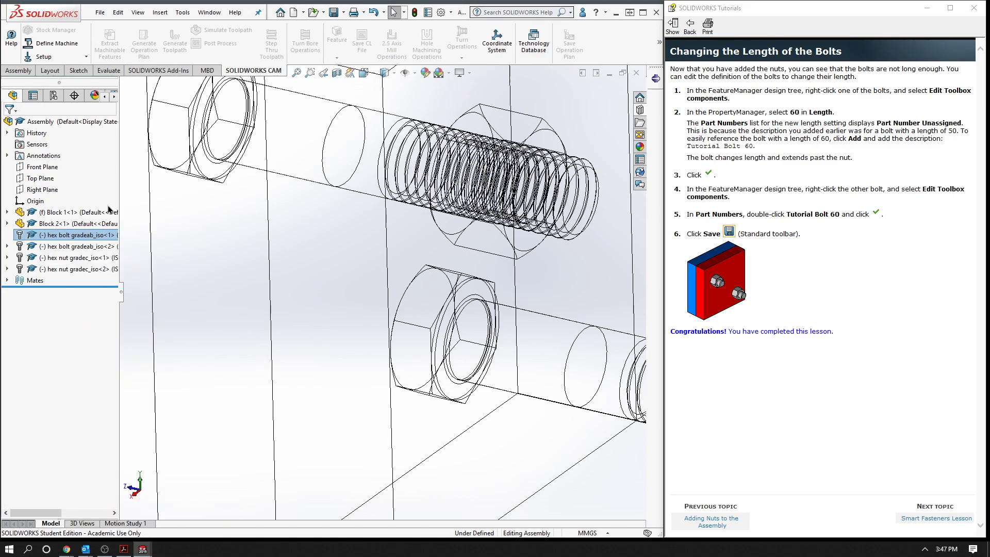
{"action": "key", "text": "f"}
{"action": "left_click", "coordinate": [395, 74]}
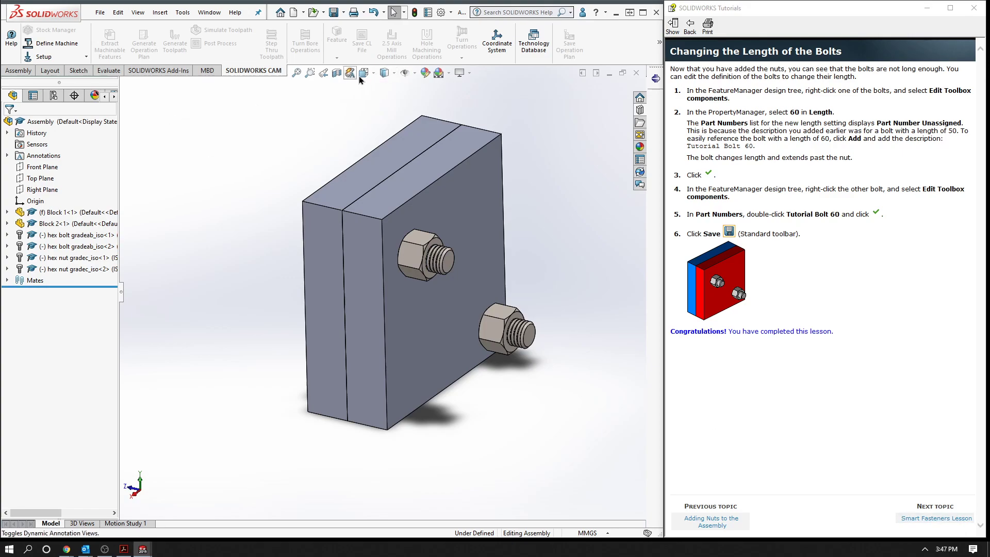
{"action": "left_click", "coordinate": [373, 73]}
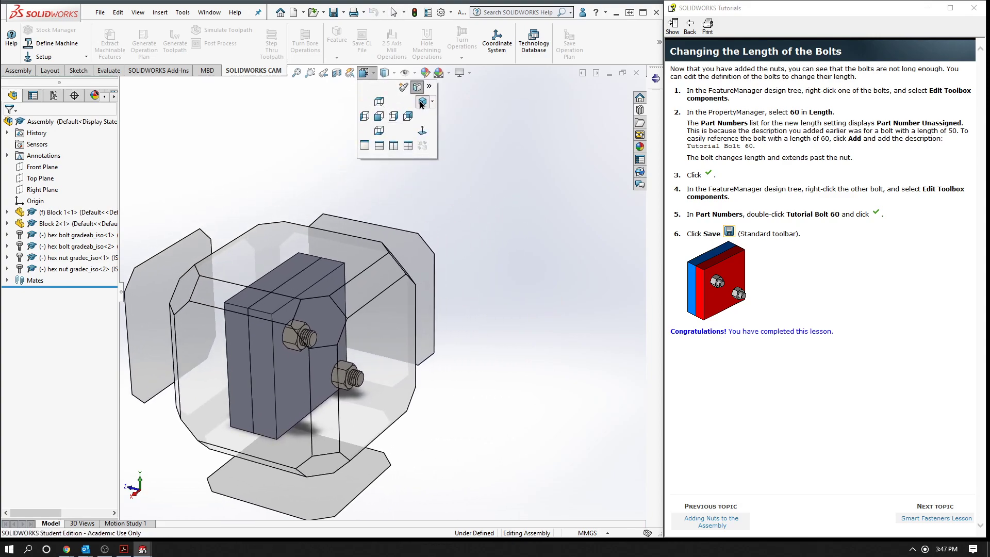
{"action": "left_click", "coordinate": [422, 102]}
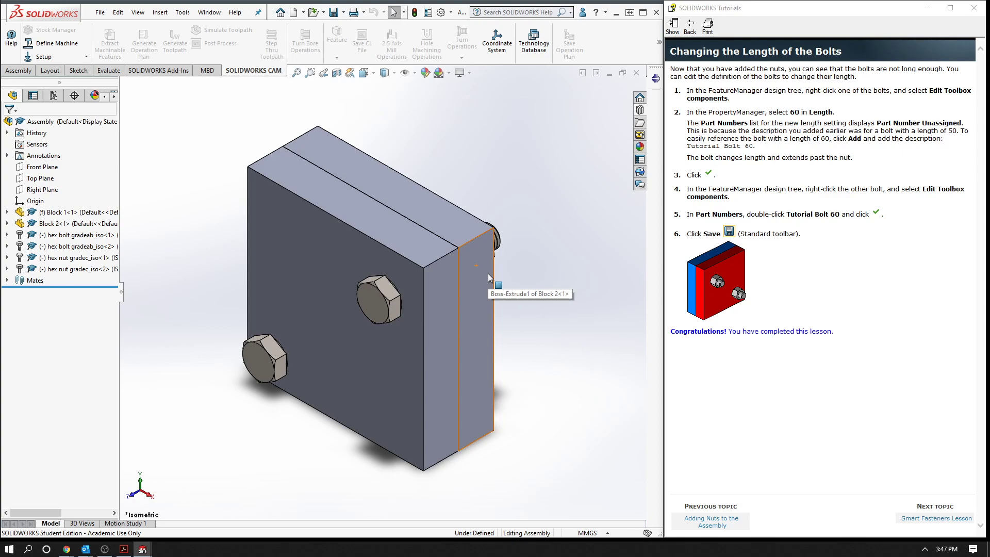
- Show the Design Library with the ISO Nuts folder collapsed to its Hex Nuts subfolders
{"action": "left_click", "coordinate": [640, 111]}
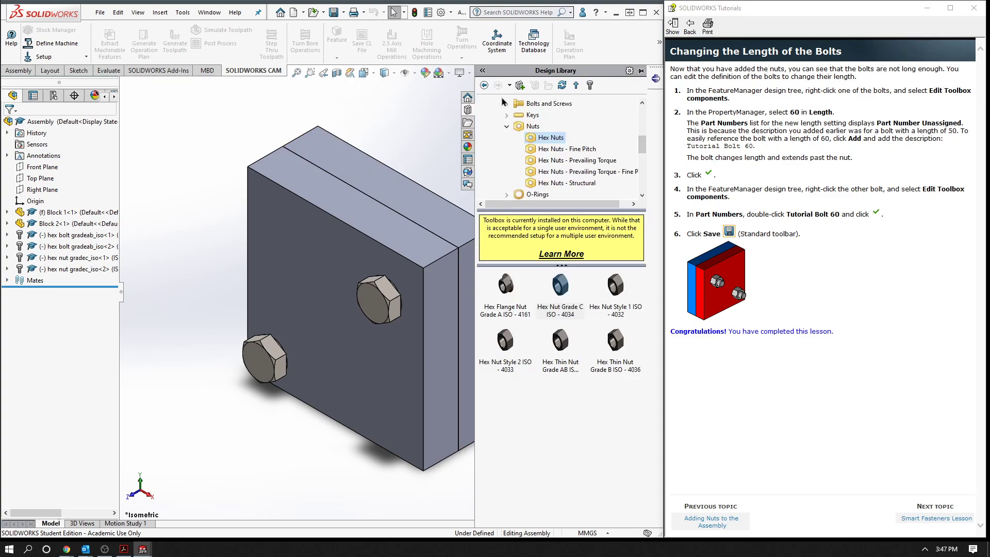
{"action": "left_click", "coordinate": [508, 127]}
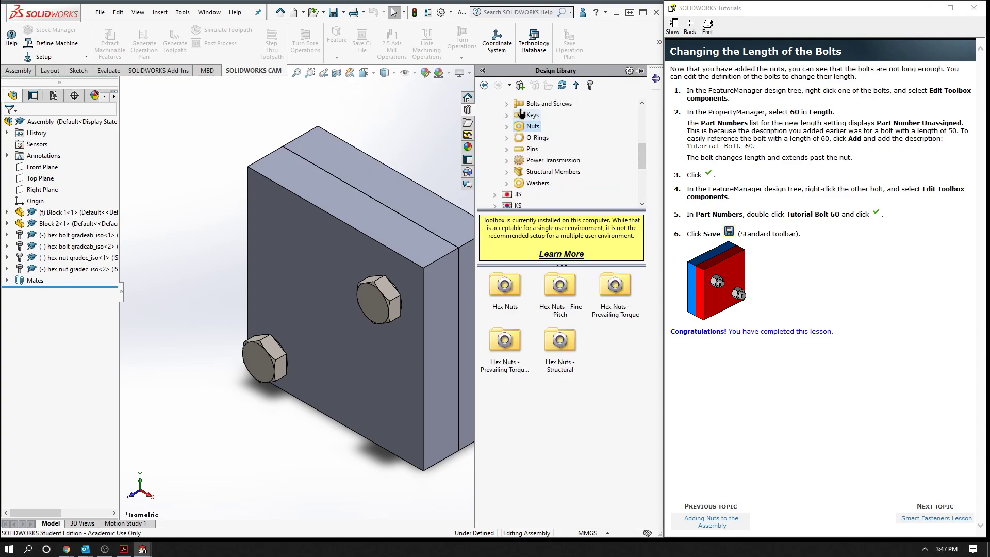